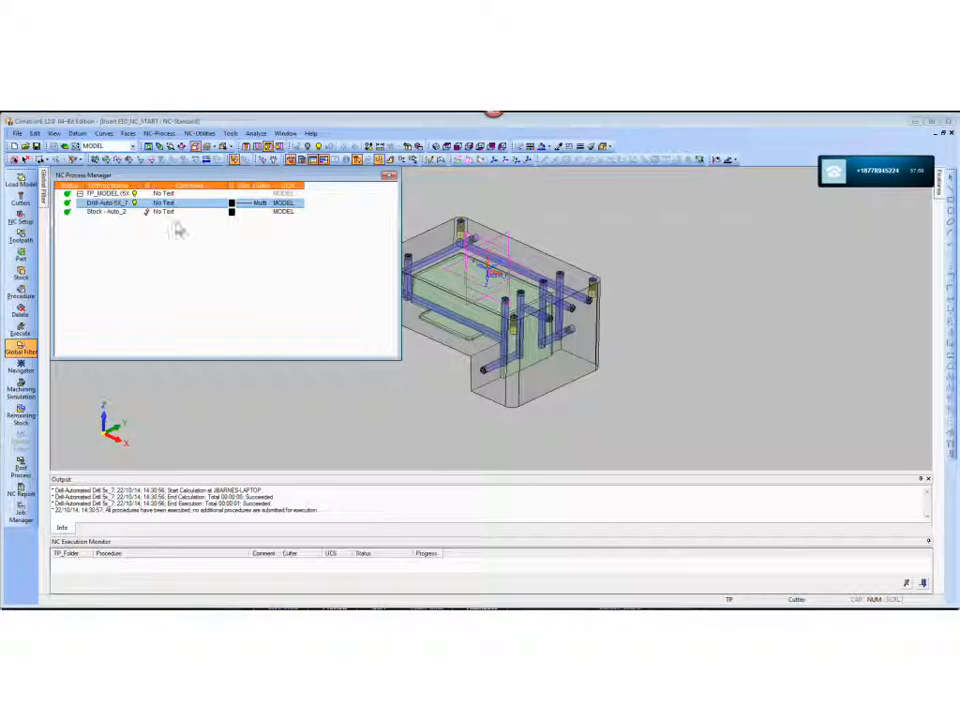
# - Delete the existing Drill-Auto-5X_7 procedure from the toolpath
pyautogui.rightClick(103, 213)
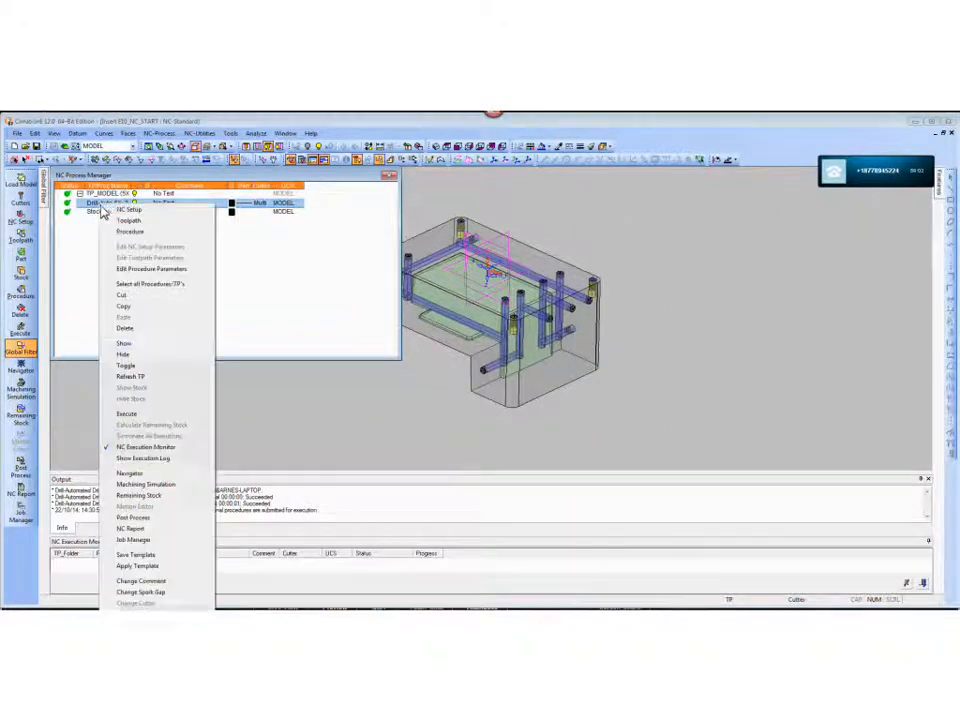
pyautogui.click(125, 329)
pyautogui.click(190, 289)
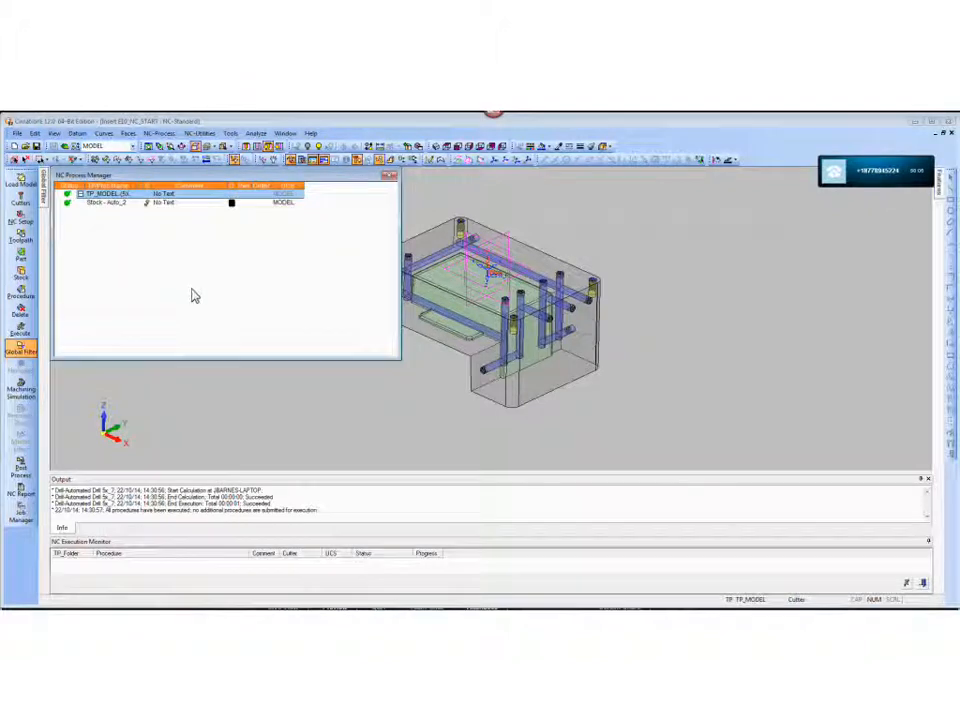
# - Create an Automated Drill 5x procedure after Stock - Auto_2, with all surfaces of the model as part surfaces
pyautogui.click(95, 206)
pyautogui.keyDown('ctrl'); pyautogui.moveTo(562, 366); pyautogui.dragTo(692, 379, button='middle'); pyautogui.keyUp('ctrl')
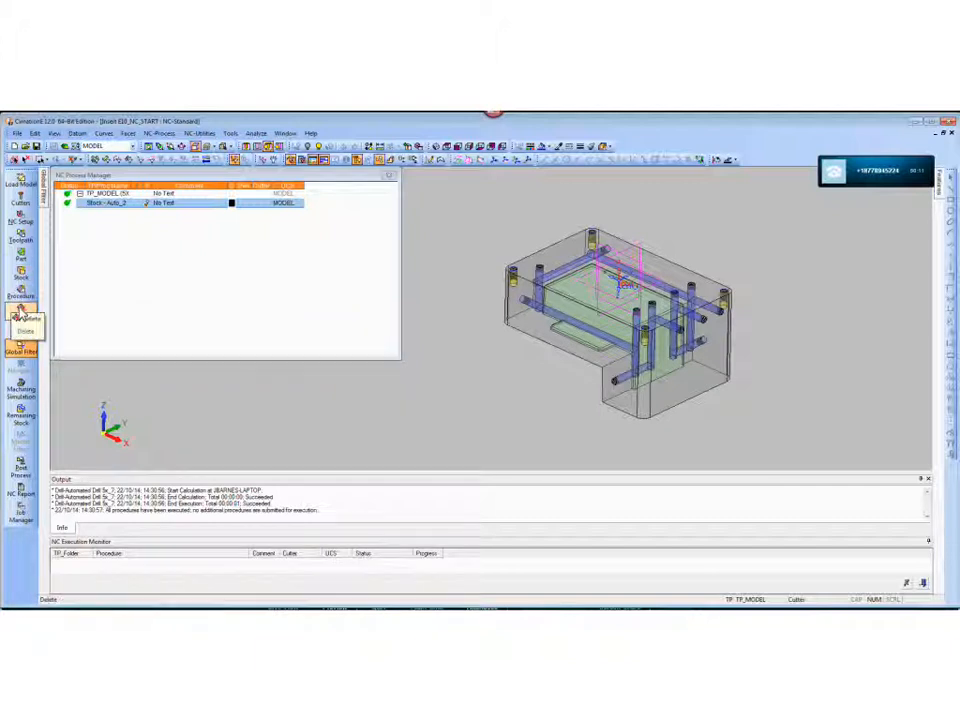
pyautogui.click(21, 298)
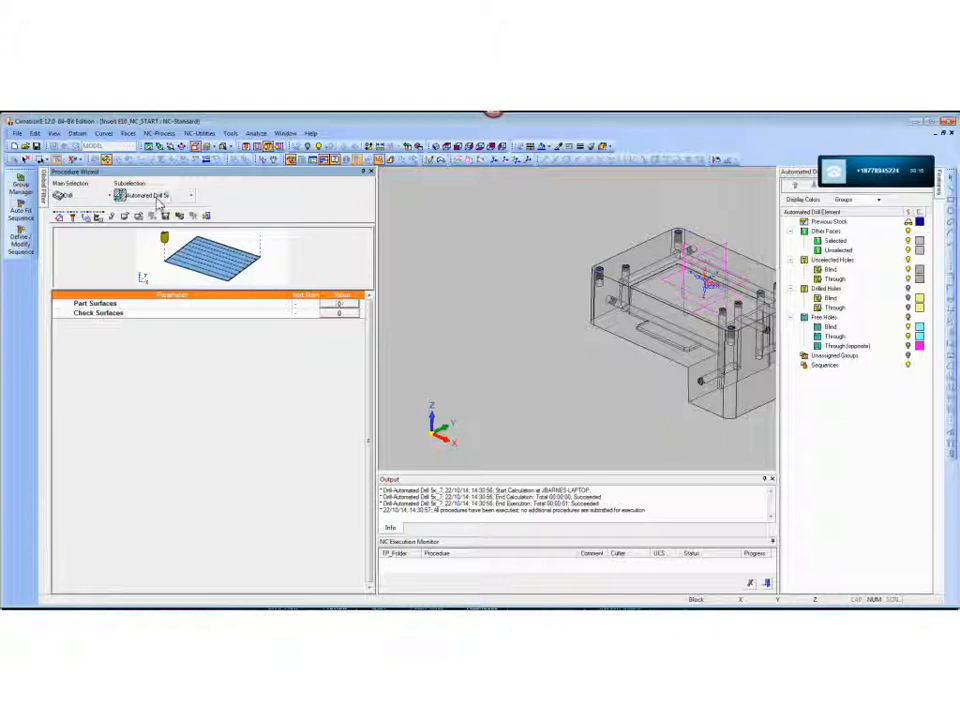
pyautogui.click(343, 309)
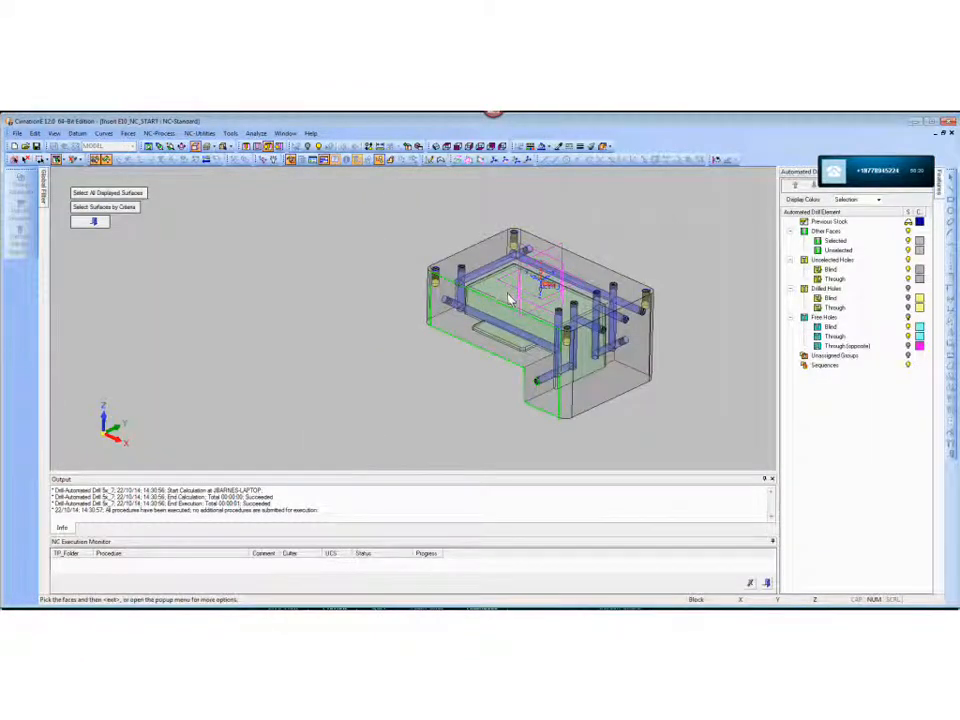
pyautogui.scroll(-4, 424, 301)
pyautogui.moveTo(369, 249); pyautogui.dragTo(572, 394)
pyautogui.middleClick(572, 394)
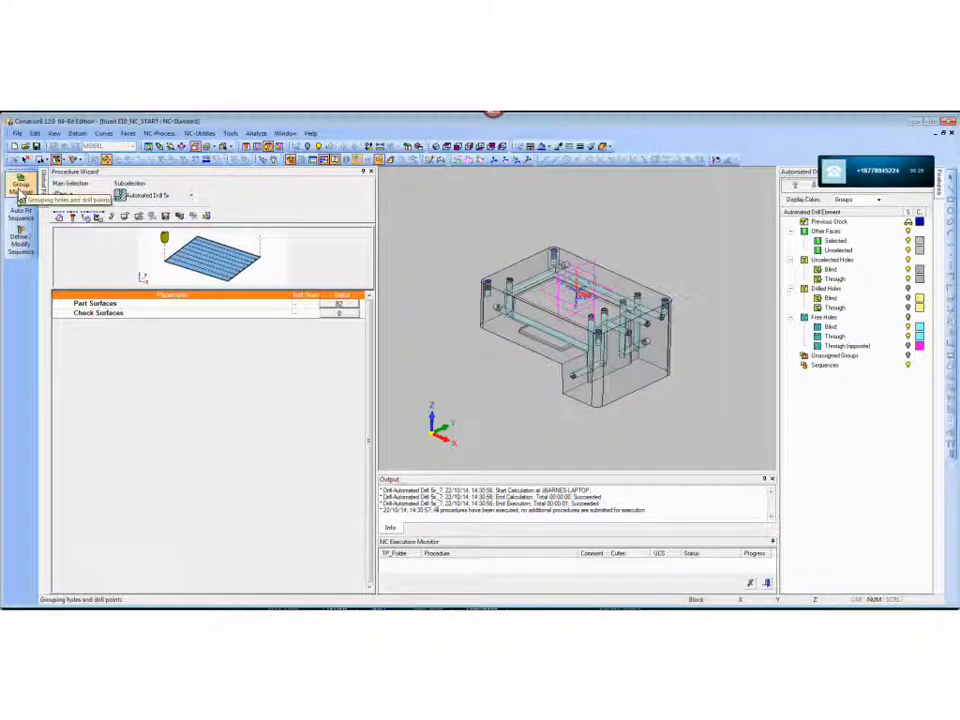
# - Group all holes of the part for drilling by selecting the whole model
pyautogui.click(20, 189)
pyautogui.moveTo(467, 224); pyautogui.dragTo(713, 433)
pyautogui.middleClick(707, 428)
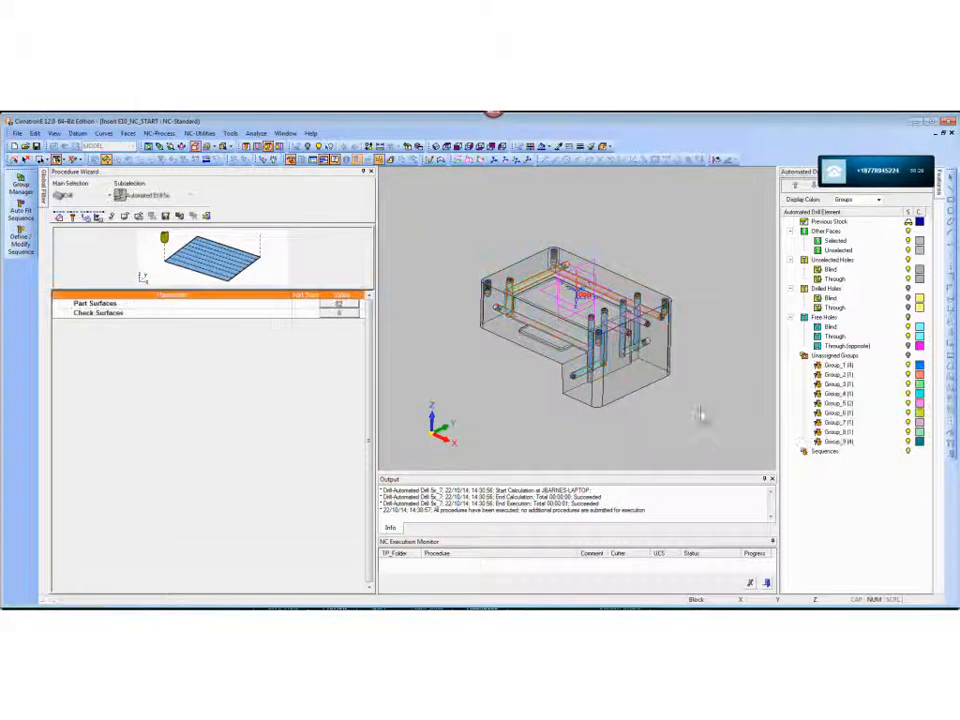
# - Examine which holes belong to each of the unassigned groups, from Group_1 through Group_9
pyautogui.click(836, 366)
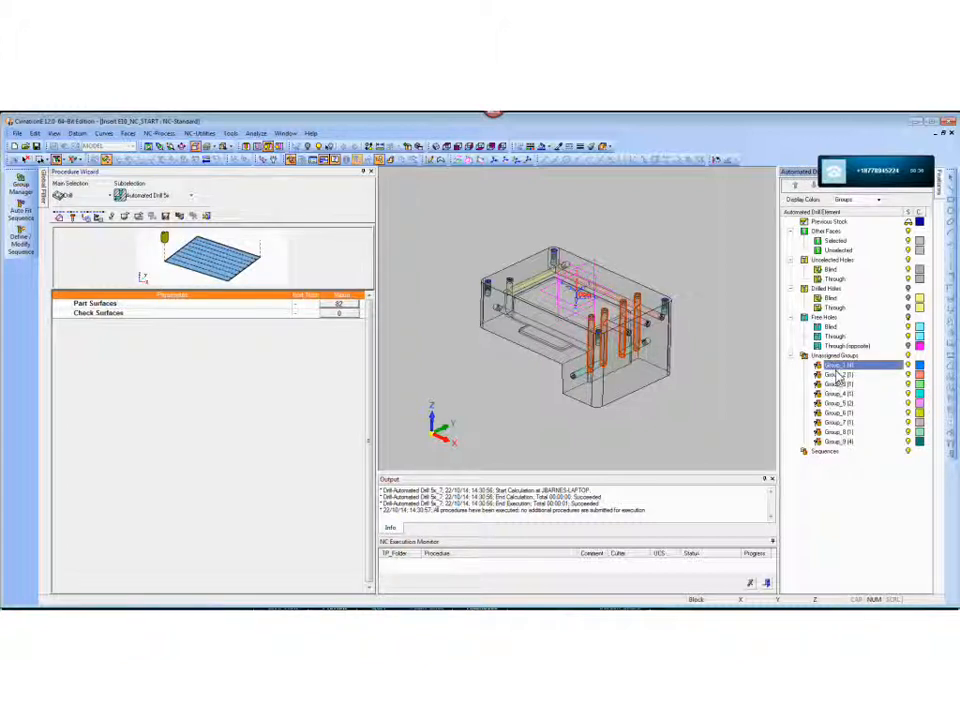
pyautogui.click(838, 375)
pyautogui.click(836, 384)
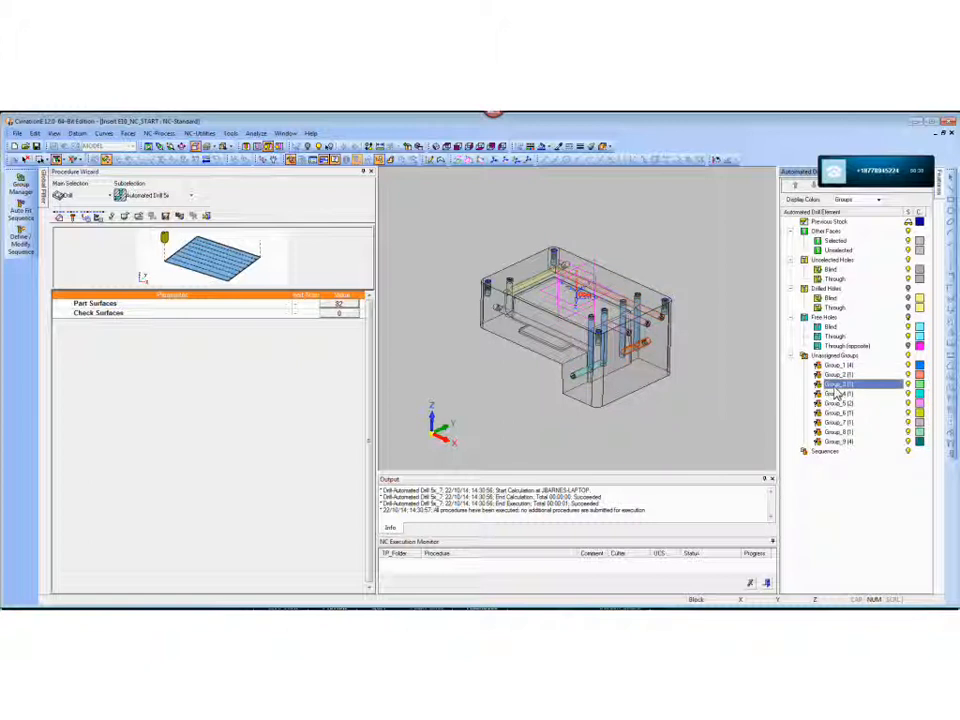
pyautogui.click(836, 393)
pyautogui.click(836, 403)
pyautogui.click(836, 412)
pyautogui.click(836, 422)
pyautogui.click(836, 432)
pyautogui.click(836, 441)
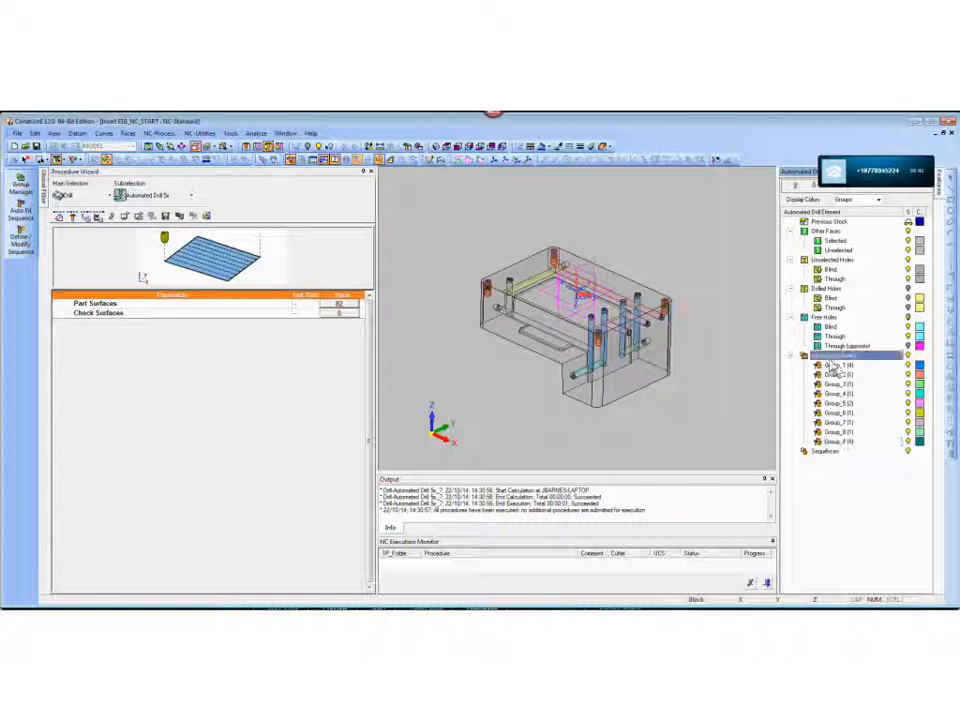
# - Auto-fit drilling sequences to all unassigned hole groups
pyautogui.rightClick(843, 357)
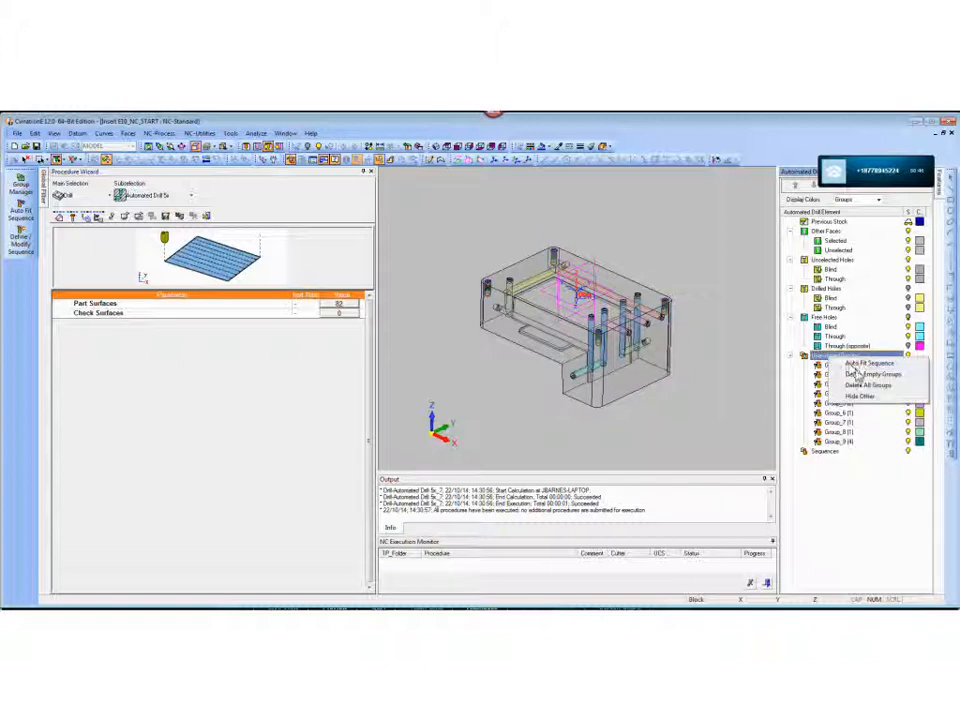
pyautogui.click(858, 365)
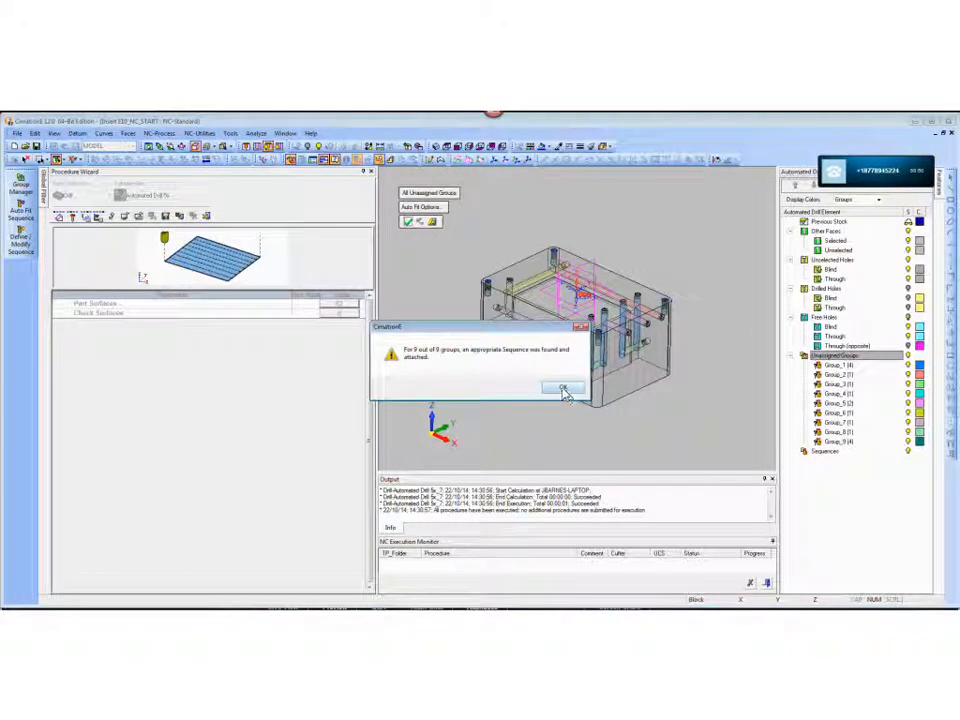
pyautogui.click(563, 388)
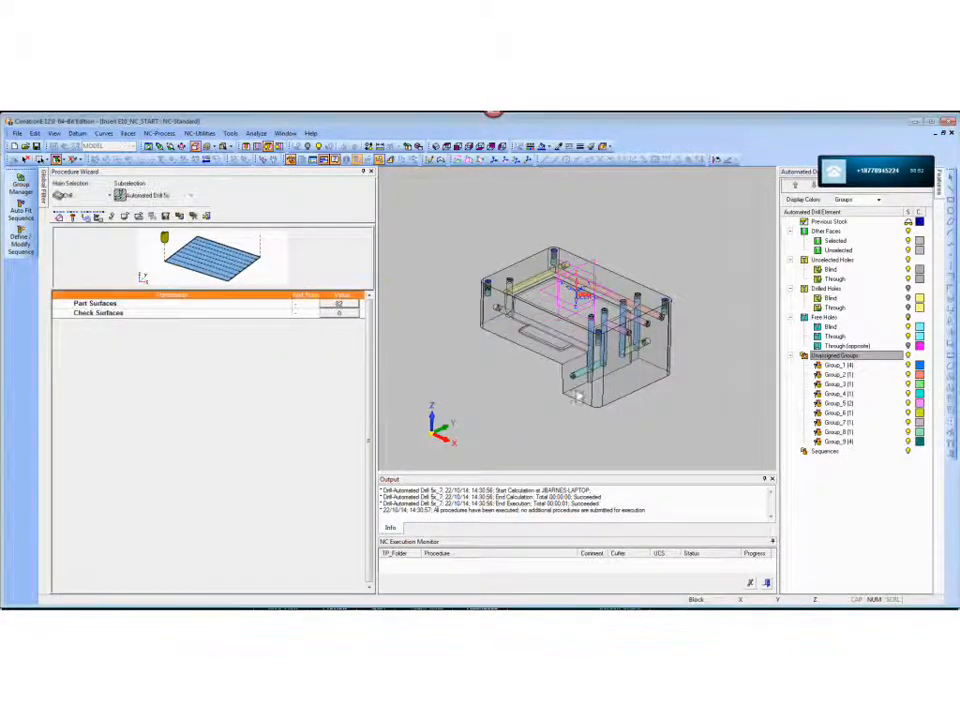
# - Save and calculate the automated drill procedure
pyautogui.rightClick(632, 243)
pyautogui.click(664, 272)
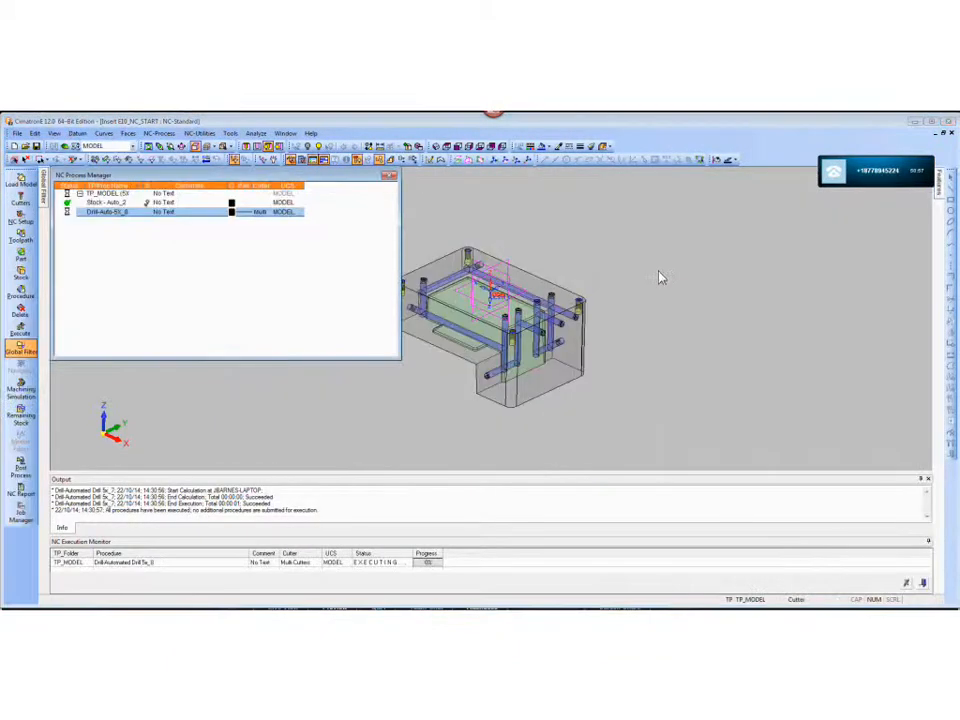
pyautogui.keyDown('ctrl'); pyautogui.moveTo(642, 342); pyautogui.dragTo(760, 338, button='middle'); pyautogui.keyUp('ctrl')
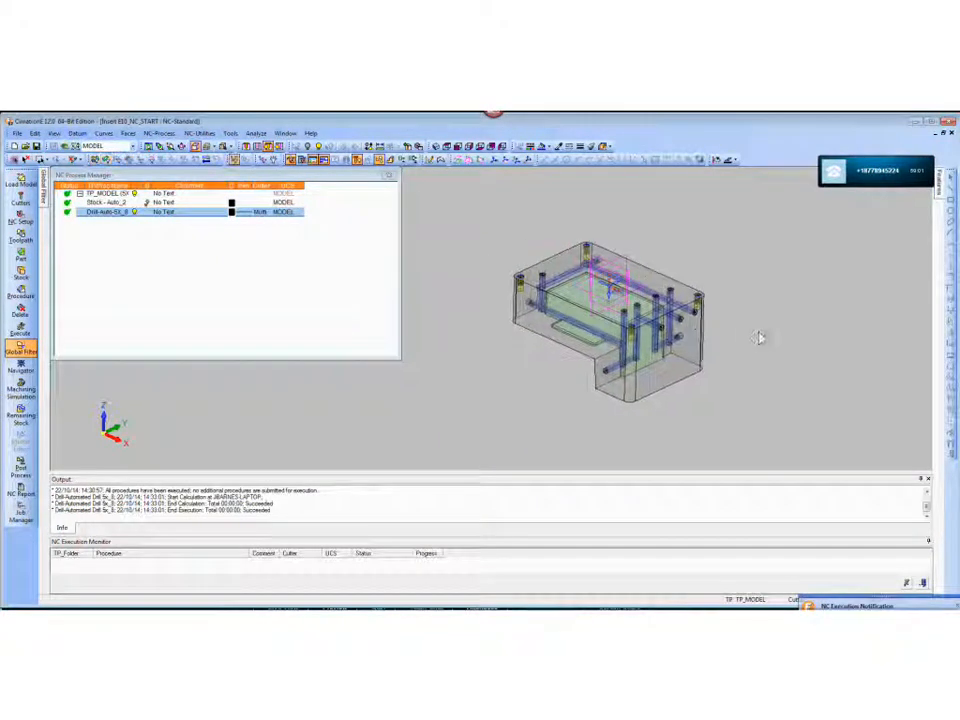
# - Play the new drill procedure's toolpath in the Navigator and watch the tool move between the vertical holes
pyautogui.rightClick(95, 215)
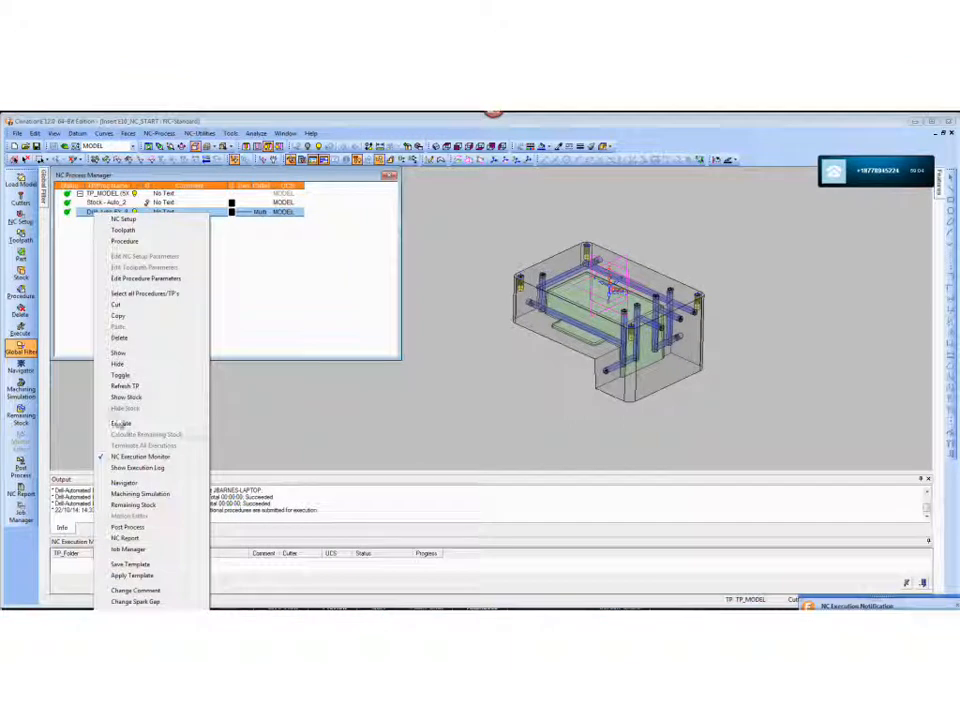
pyautogui.click(122, 482)
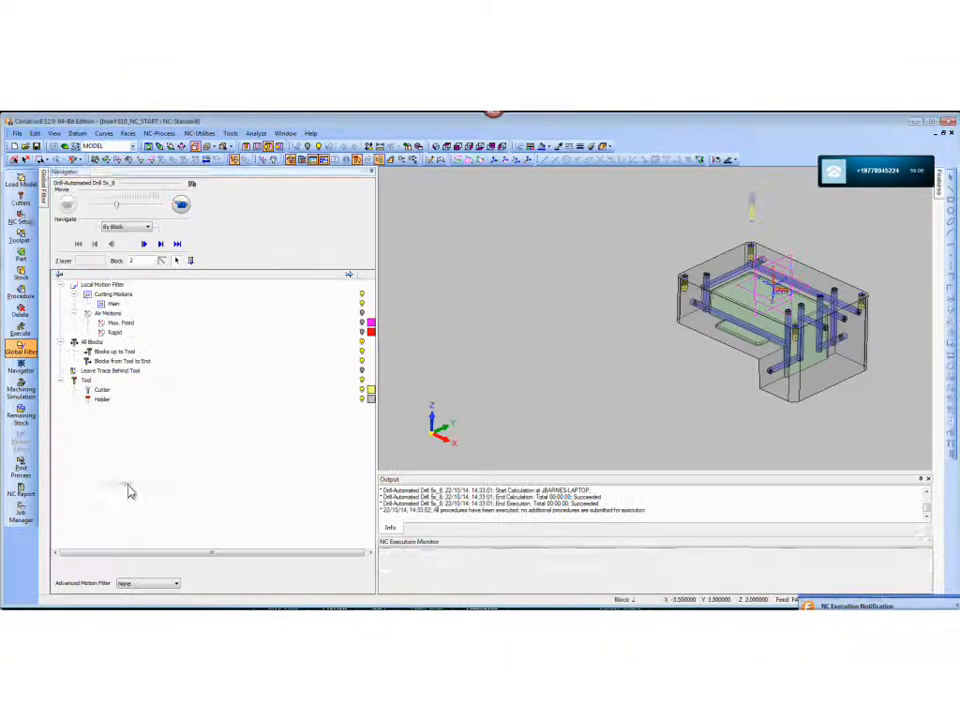
pyautogui.click(185, 209)
pyautogui.keyDown('ctrl'); pyautogui.moveTo(619, 317); pyautogui.dragTo(662, 279, button='right'); pyautogui.keyUp('ctrl')
pyautogui.keyDown('ctrl'); pyautogui.moveTo(662, 279); pyautogui.dragTo(460, 316, button='middle'); pyautogui.keyUp('ctrl')
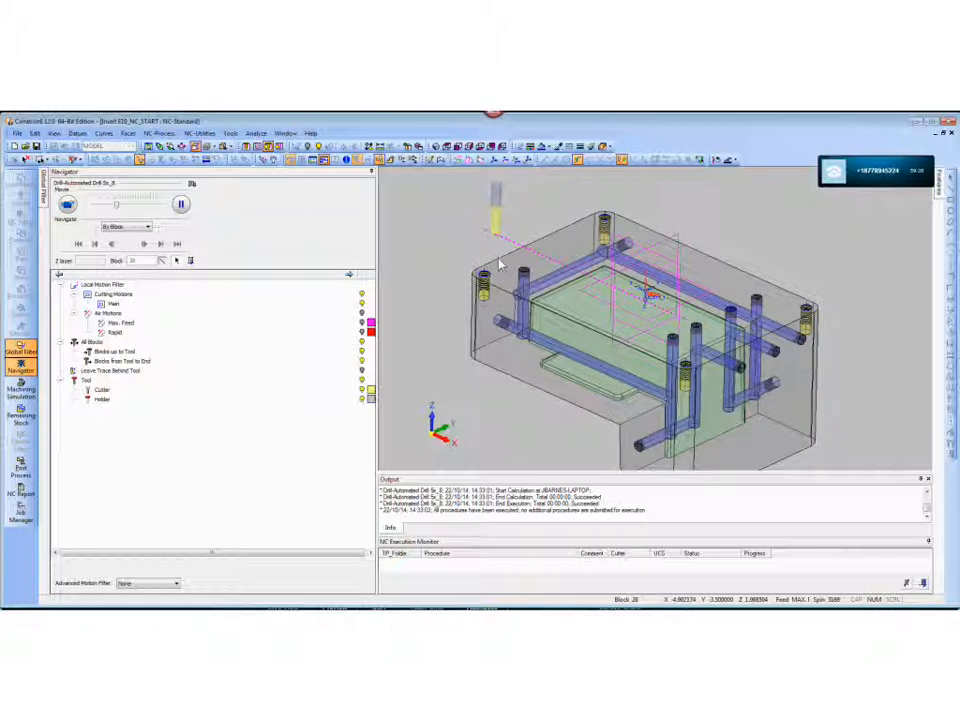
pyautogui.moveTo(563, 340); pyautogui.dragTo(578, 300, button='middle')
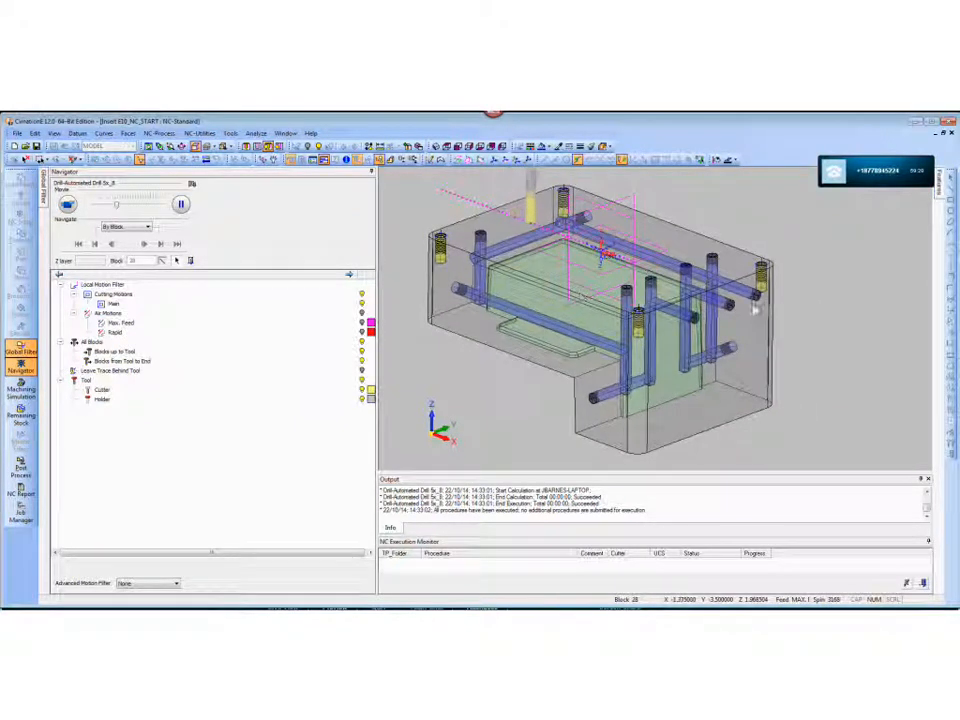
pyautogui.scroll(-2, 742, 336)
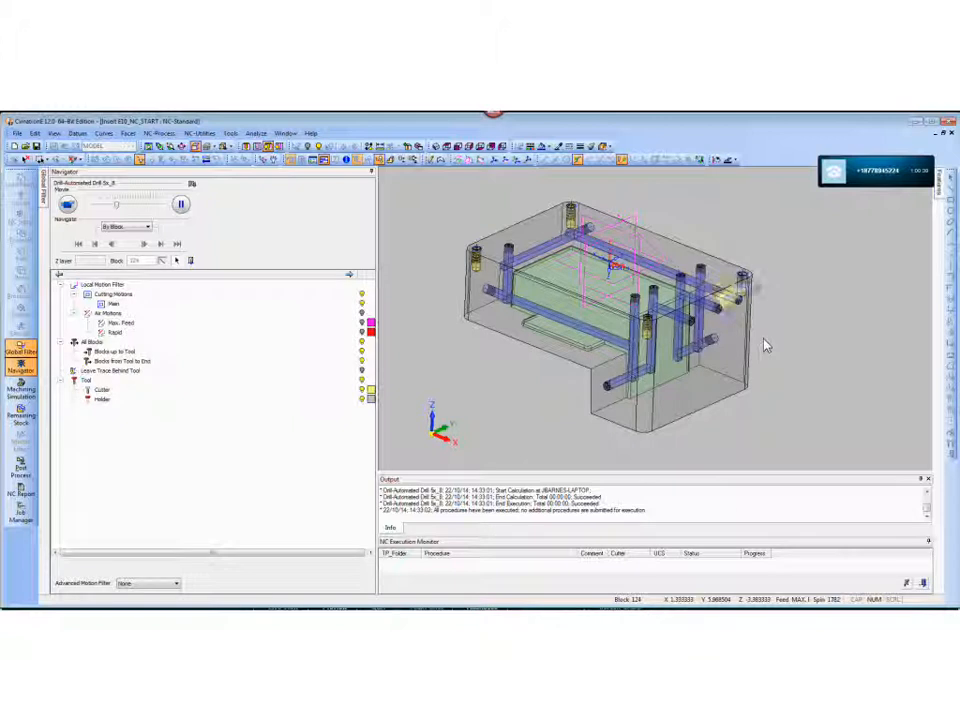
# - Examine the simulated tool approaching the horizontal side holes, up close and from the opposite side of the block
pyautogui.moveTo(765, 345); pyautogui.dragTo(690, 337, button='middle')
pyautogui.scroll(3, 768, 358)
pyautogui.scroll(4, 705, 372)
pyautogui.moveTo(711, 381); pyautogui.dragTo(656, 311, button='middle')
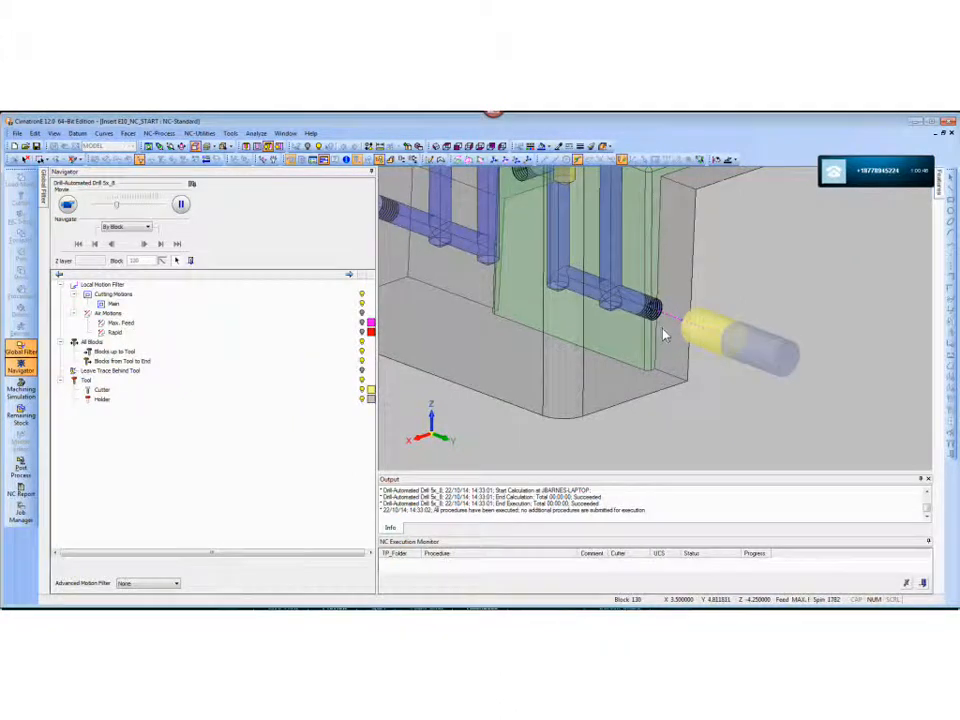
pyautogui.scroll(-3, 661, 331)
pyautogui.moveTo(650, 383); pyautogui.dragTo(671, 339, button='middle')
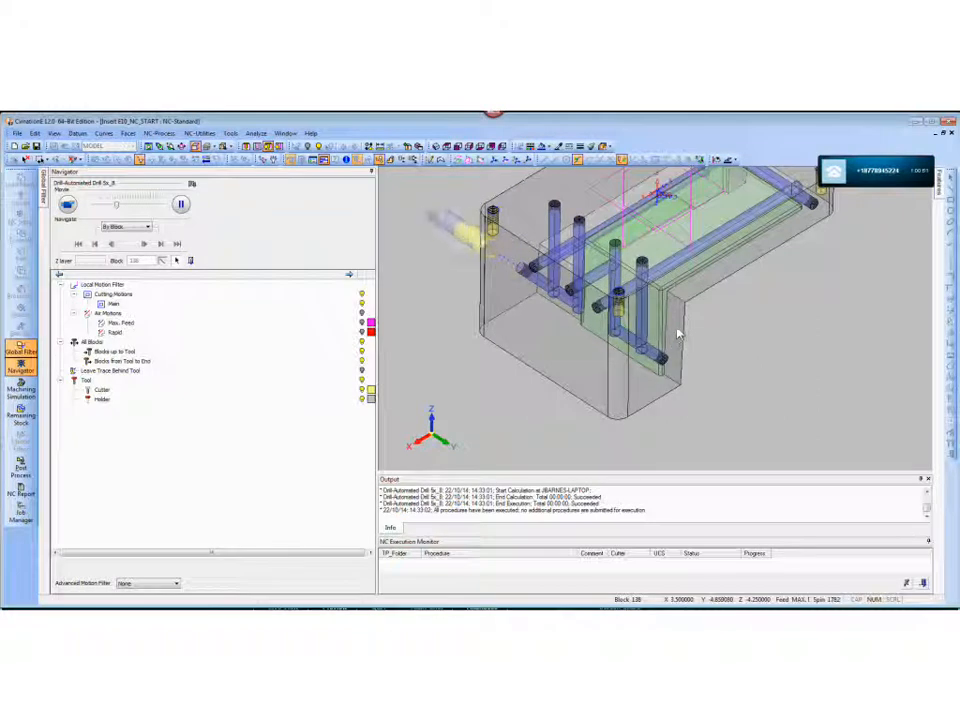
pyautogui.scroll(-2, 678, 302)
pyautogui.moveTo(684, 274); pyautogui.dragTo(668, 291, button='middle')
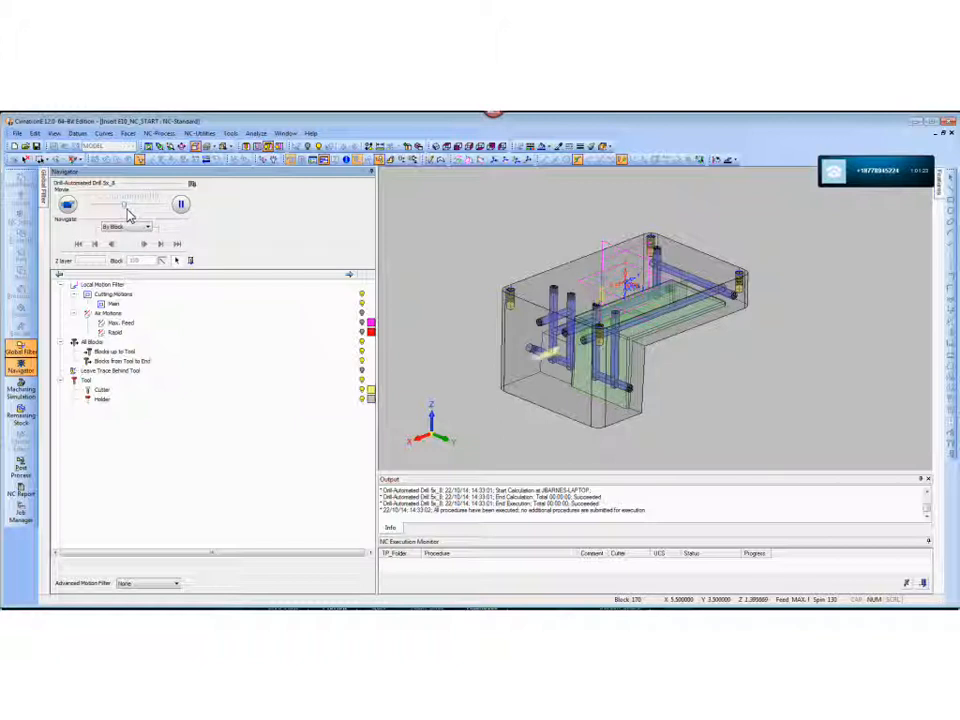
# - Slow down the simulation playback and examine the drilling of the horizontal and vertical water lines from several angles
pyautogui.moveTo(126, 206); pyautogui.dragTo(111, 207)
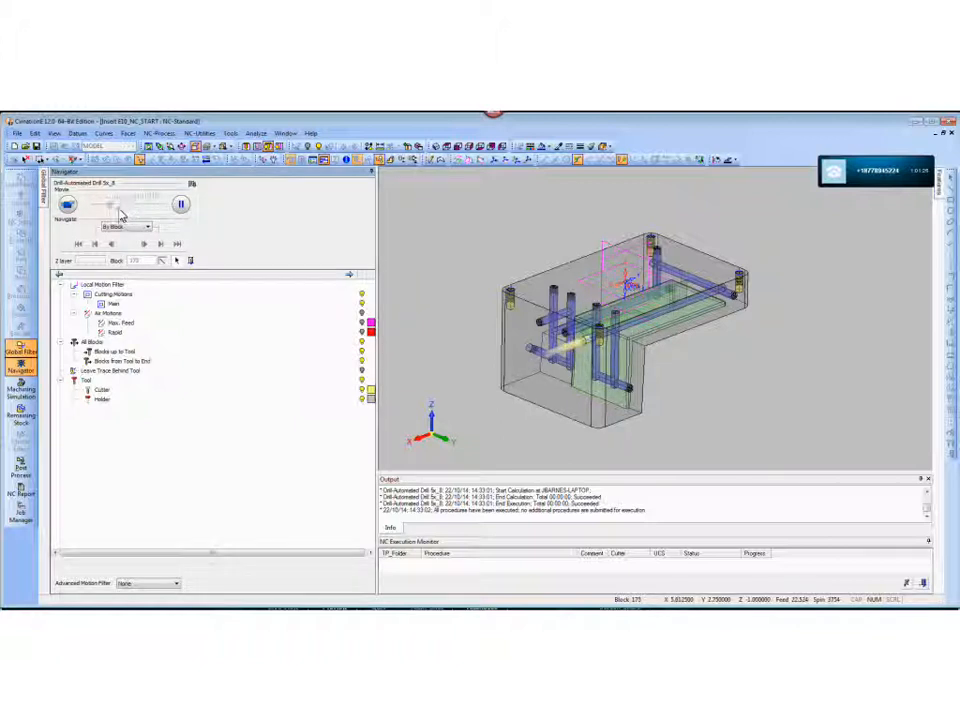
pyautogui.keyDown('ctrl'); pyautogui.moveTo(520, 341); pyautogui.dragTo(636, 339); pyautogui.keyUp('ctrl')
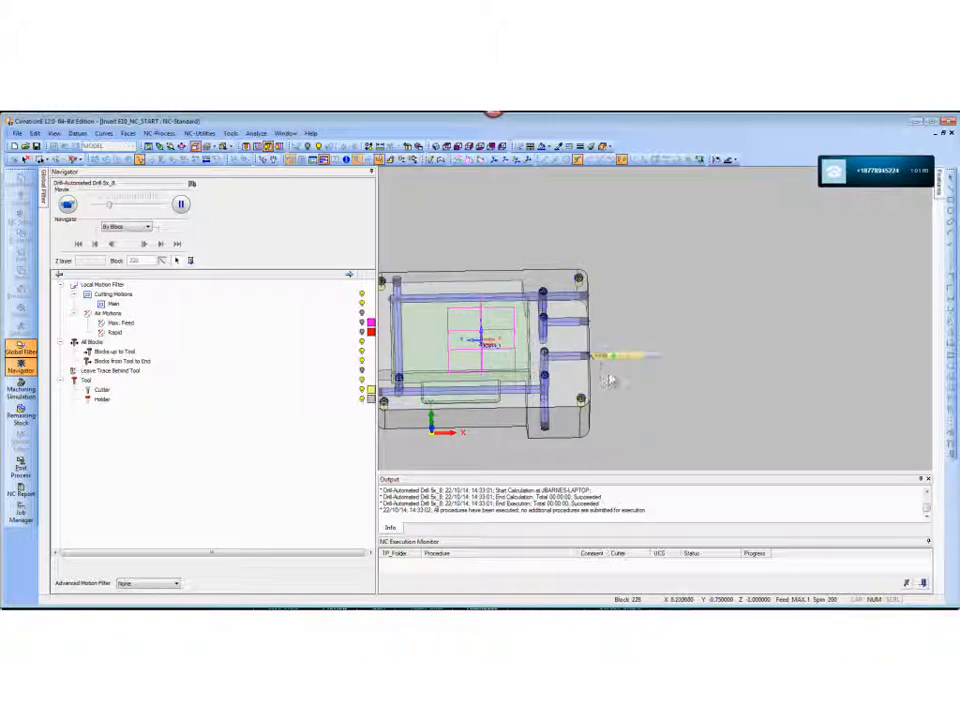
pyautogui.moveTo(598, 375); pyautogui.dragTo(533, 306, button='middle')
pyautogui.scroll(3, 558, 374)
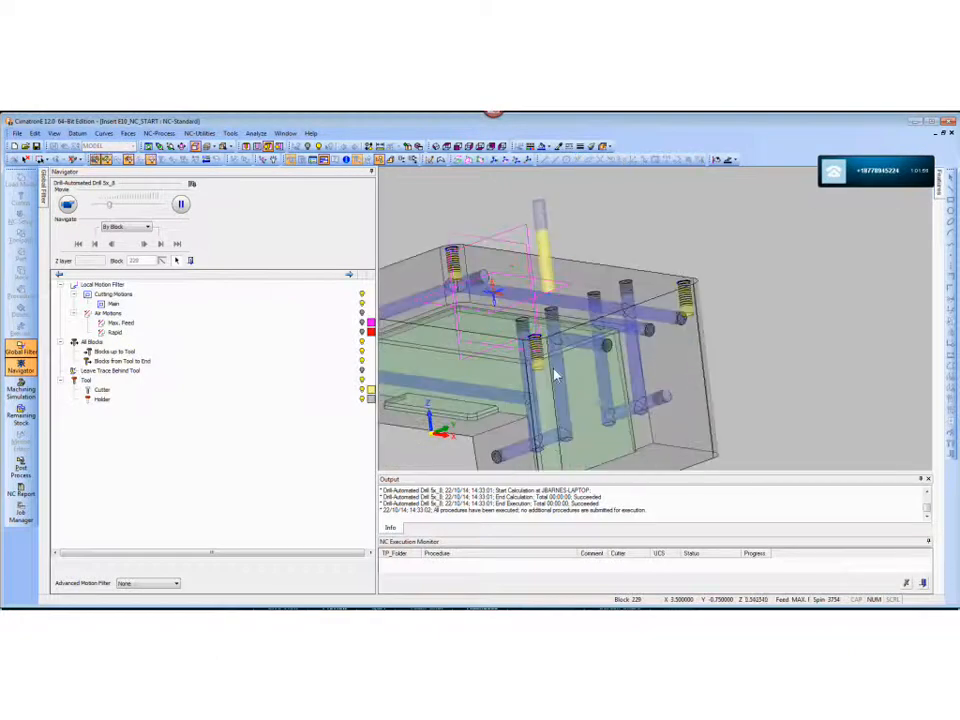
pyautogui.moveTo(557, 374); pyautogui.dragTo(566, 316, button='middle')
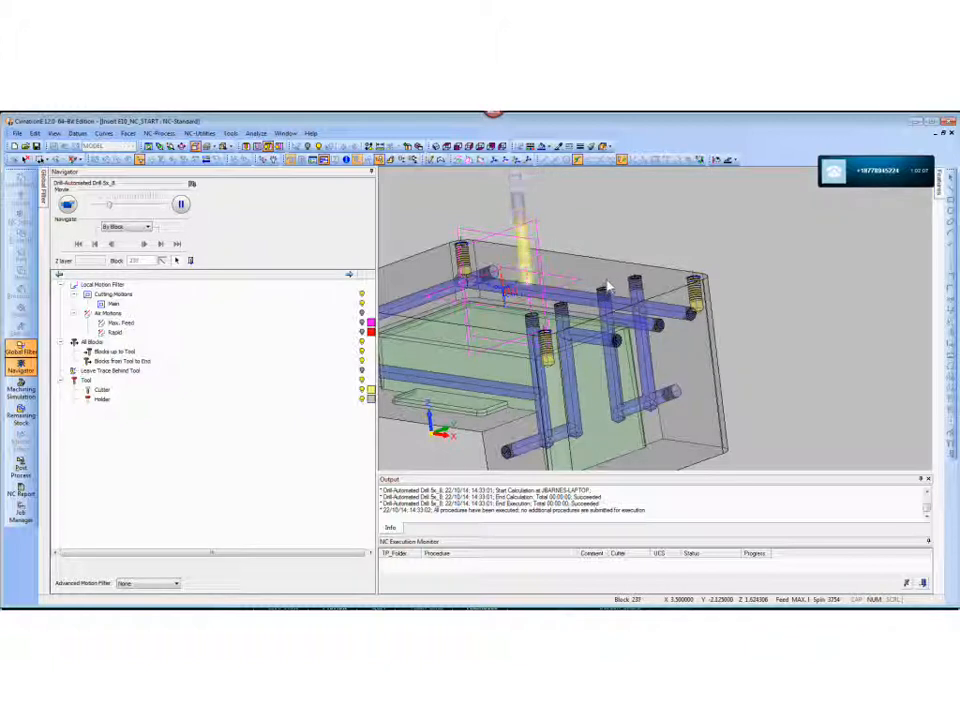
pyautogui.moveTo(604, 287); pyautogui.dragTo(742, 264, button='middle')
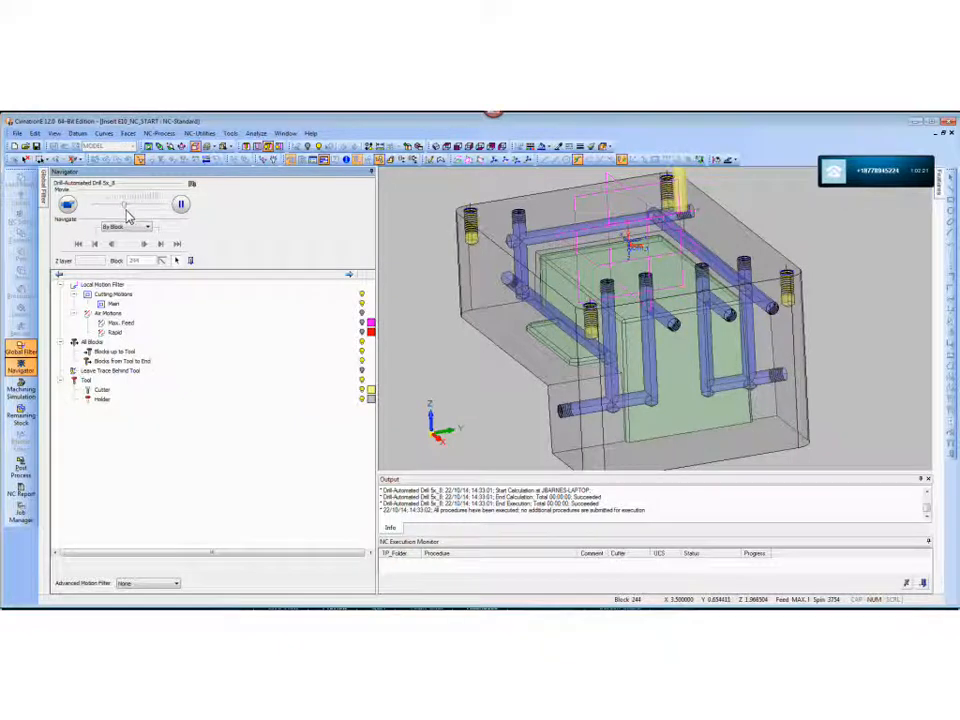
pyautogui.scroll(-3, 686, 338)
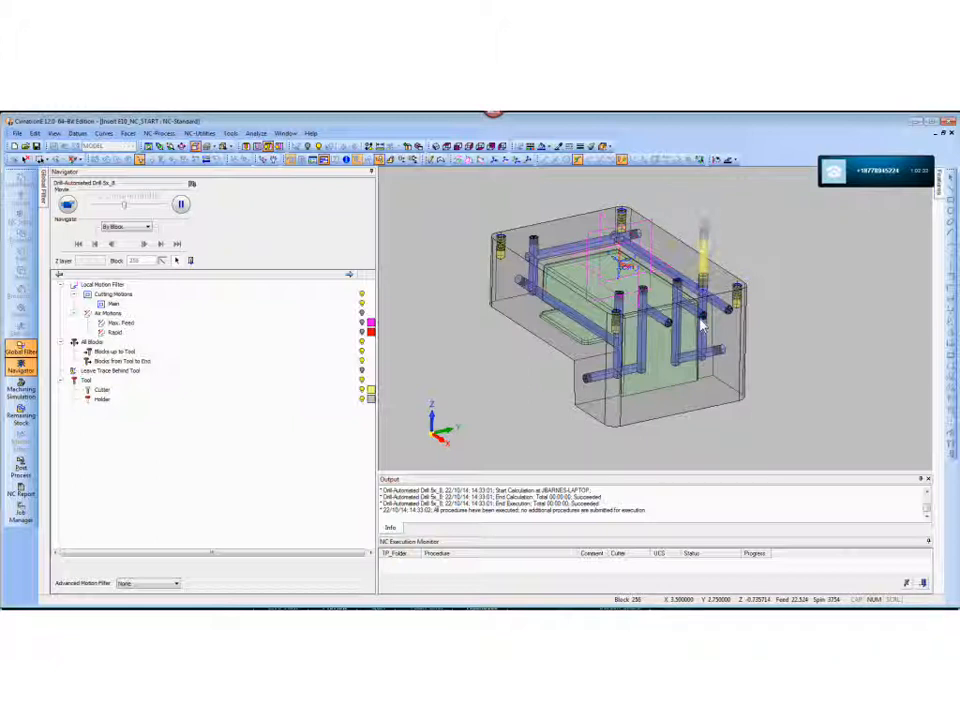
# - Speed up the playback, follow the drilling motions to the end of the toolpath, and leave the Navigator
pyautogui.moveTo(125, 207); pyautogui.dragTo(140, 208)
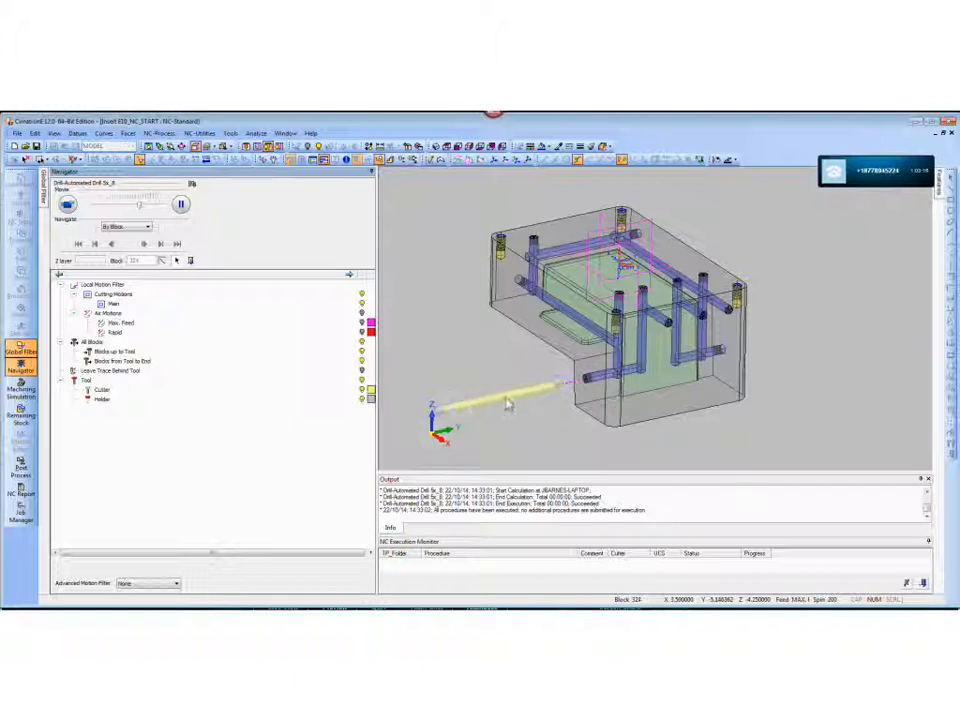
pyautogui.scroll(-2, 602, 356)
pyautogui.keyDown('ctrl'); pyautogui.moveTo(602, 355); pyautogui.dragTo(607, 391, button='middle'); pyautogui.keyUp('ctrl')
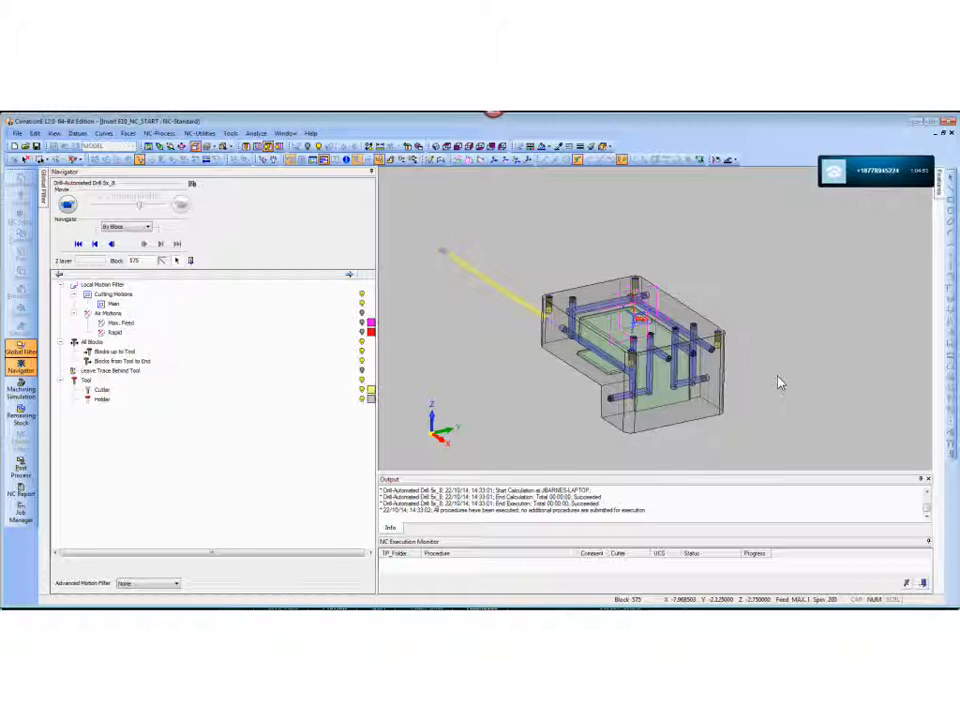
pyautogui.scroll(-3, 563, 291)
pyautogui.moveTo(563, 291); pyautogui.dragTo(635, 391, button='middle')
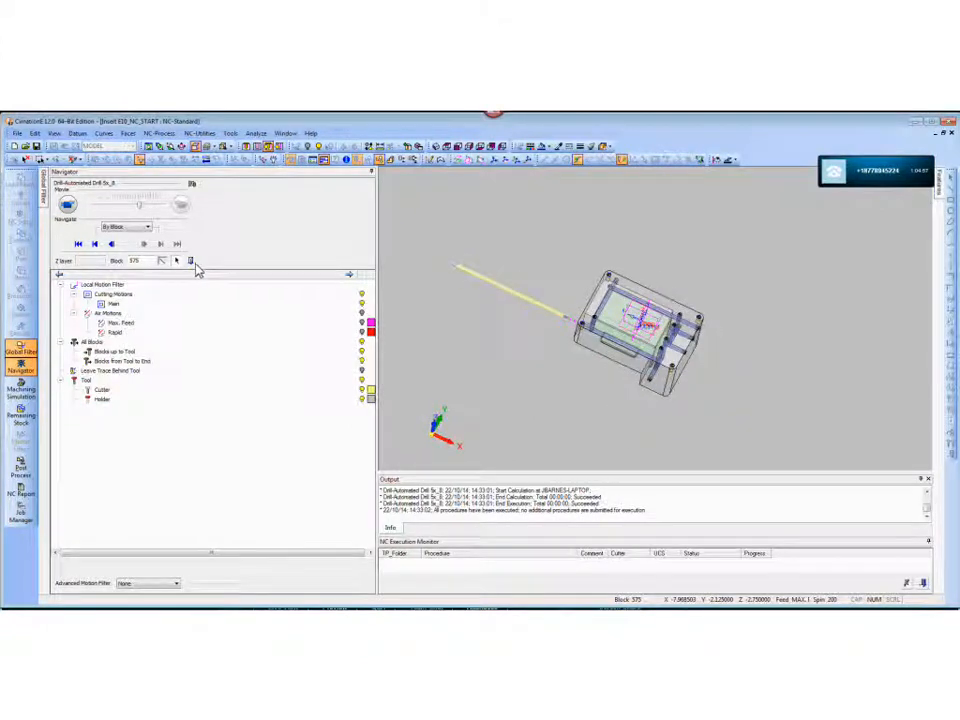
pyautogui.click(193, 264)
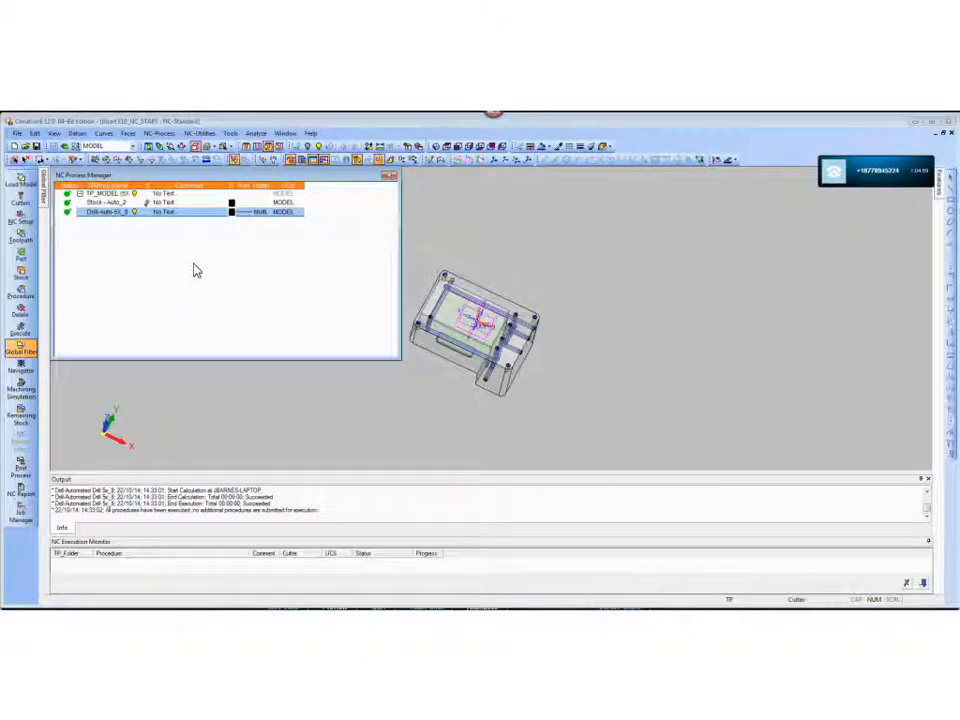
# - Reopen the automated 5-axis drill procedure and open the water line sequence of Group_2 for modification
pyautogui.doubleClick(114, 214)
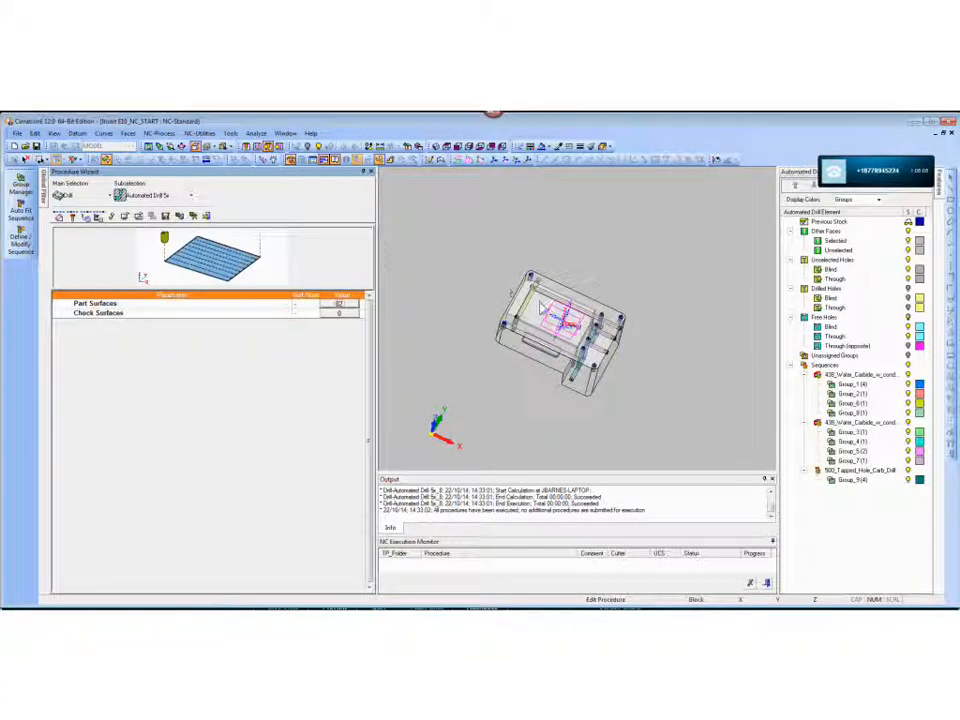
pyautogui.click(845, 388)
pyautogui.click(849, 395)
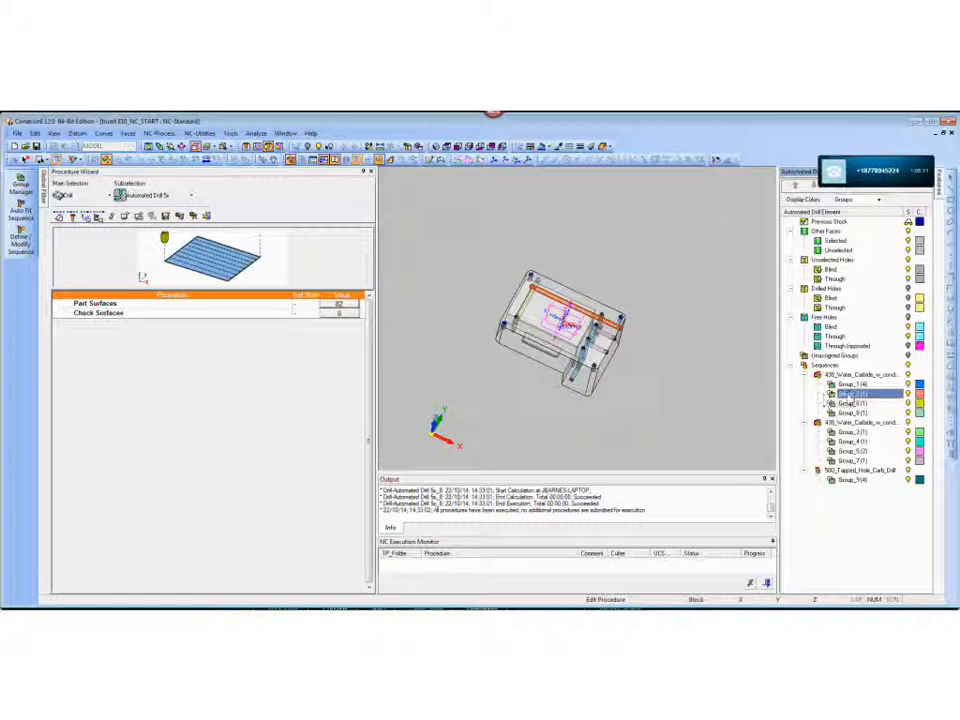
pyautogui.rightClick(850, 399)
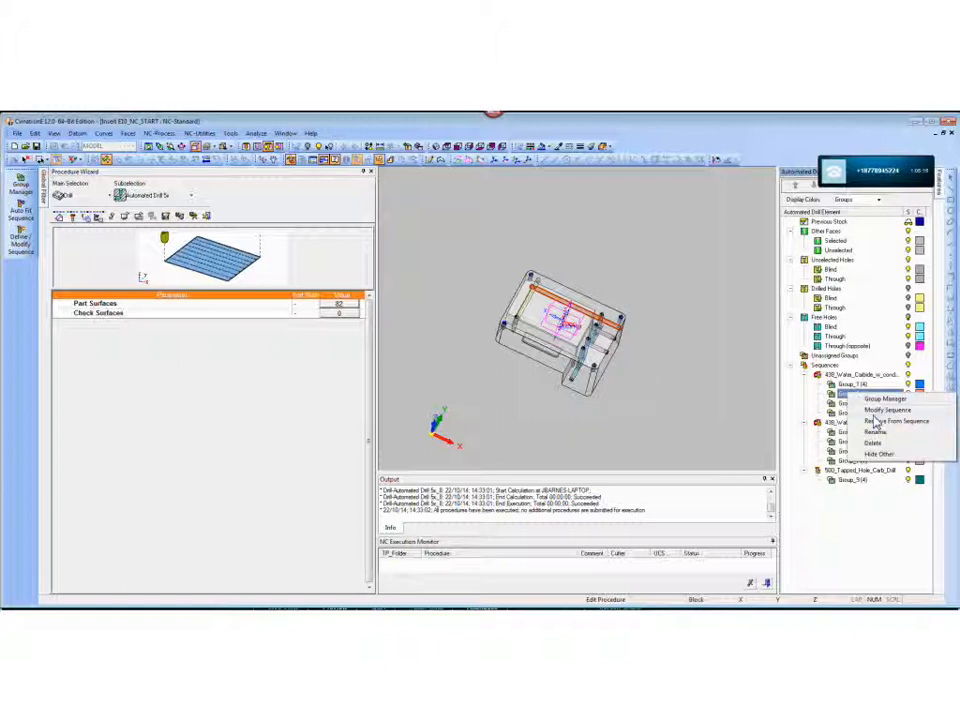
pyautogui.click(879, 420)
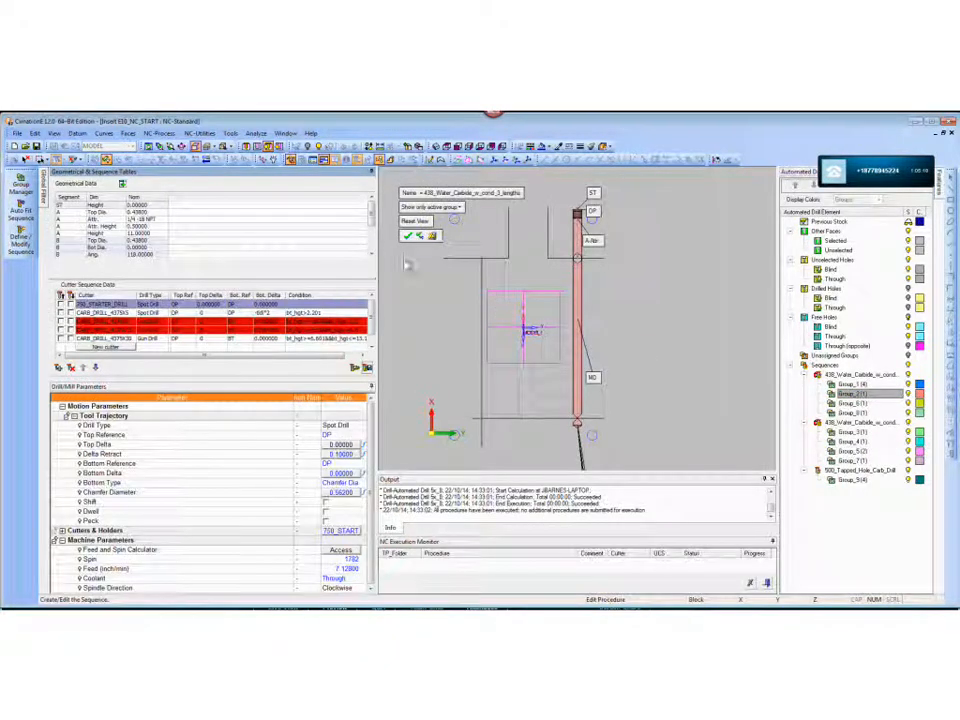
# - Expand the geometrical data to review the diameter and height ranges, and examine the settings of the sequence's spot and gun drills
pyautogui.click(122, 186)
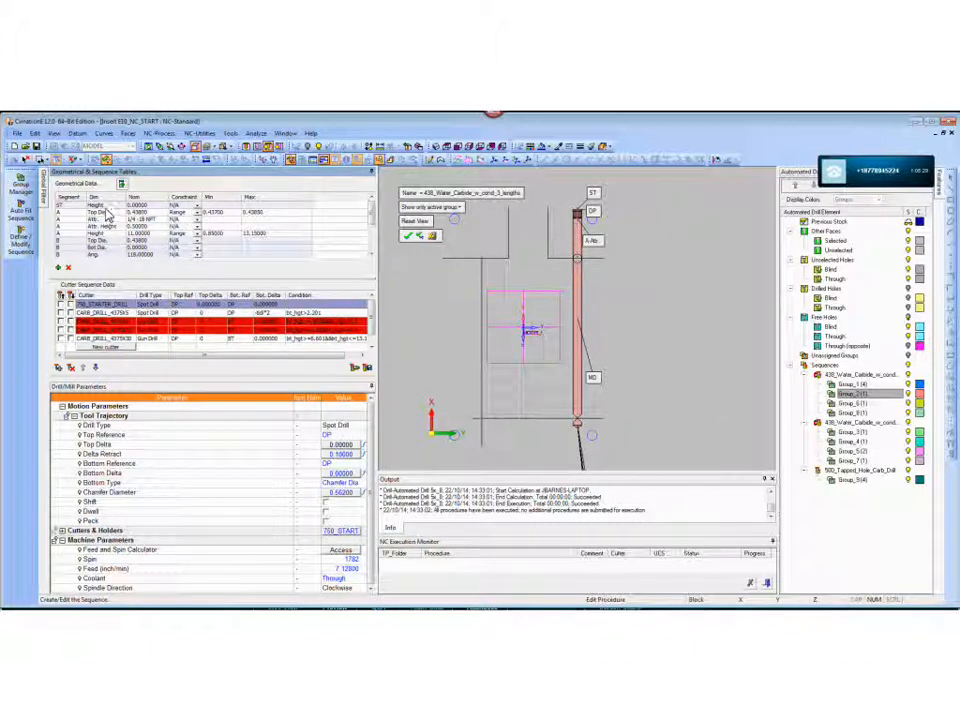
pyautogui.click(245, 212)
pyautogui.click(117, 338)
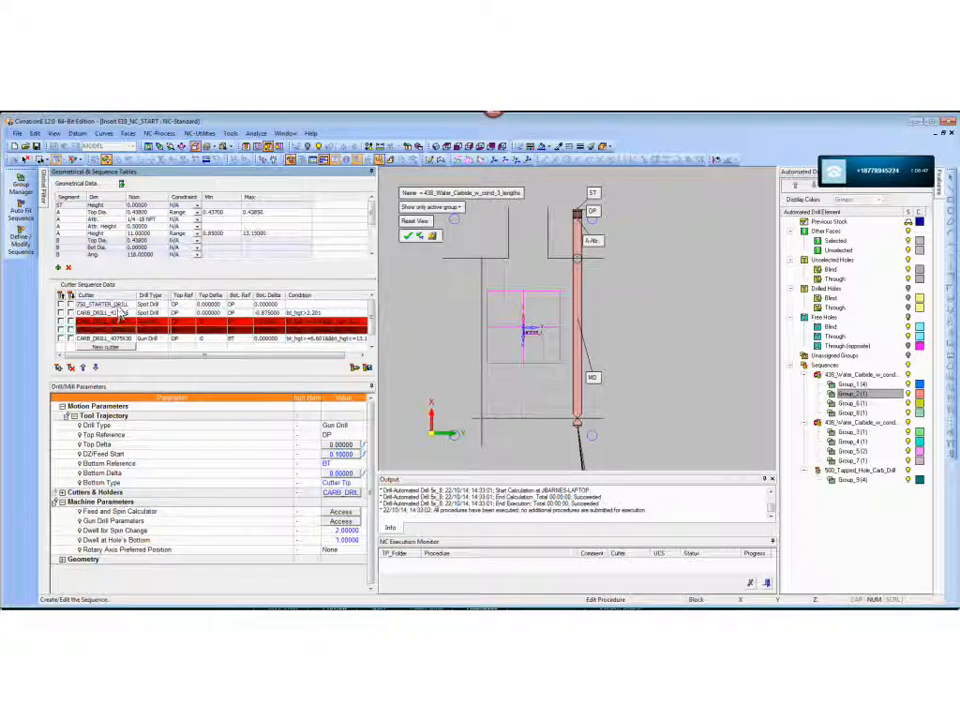
pyautogui.click(120, 304)
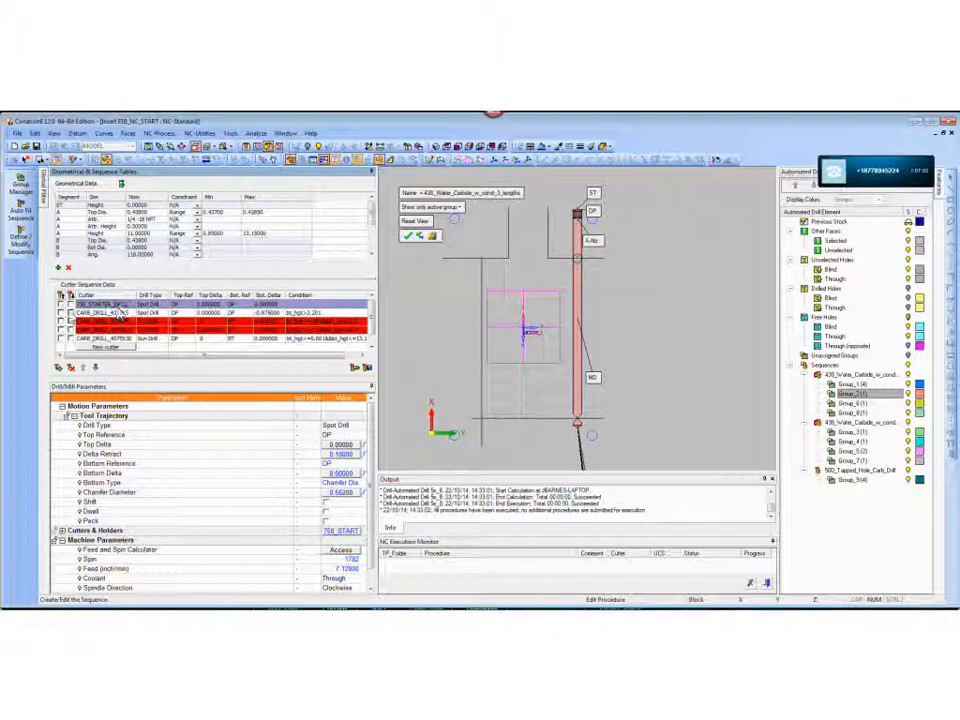
# - Preview the 750_STARTER_DRILL in the hole up close and review its bottom reference options, keeping DP
pyautogui.click(61, 304)
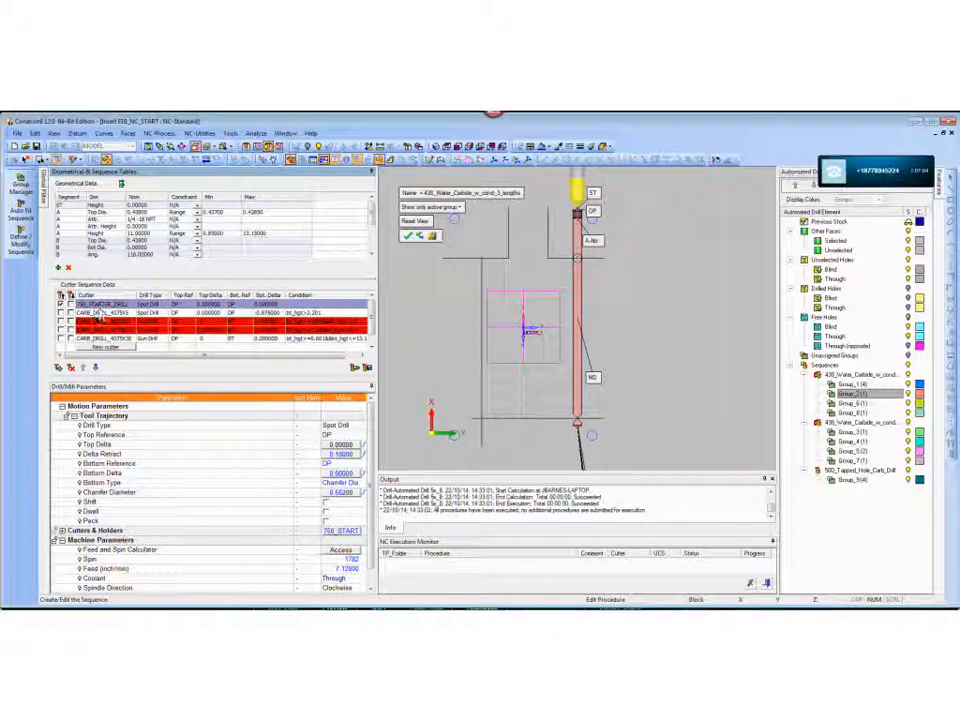
pyautogui.keyDown('ctrl'); pyautogui.moveTo(463, 375); pyautogui.dragTo(514, 215, button='right'); pyautogui.keyUp('ctrl')
pyautogui.keyDown('ctrl'); pyautogui.moveTo(514, 215); pyautogui.dragTo(465, 381, button='middle'); pyautogui.keyUp('ctrl')
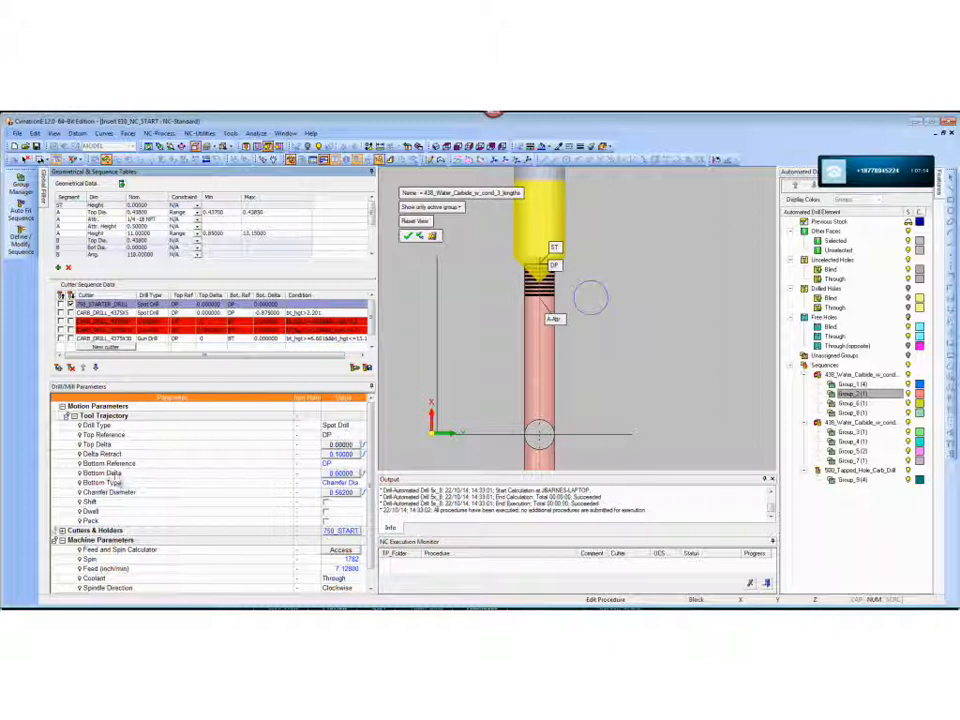
pyautogui.click(338, 464)
pyautogui.click(354, 464)
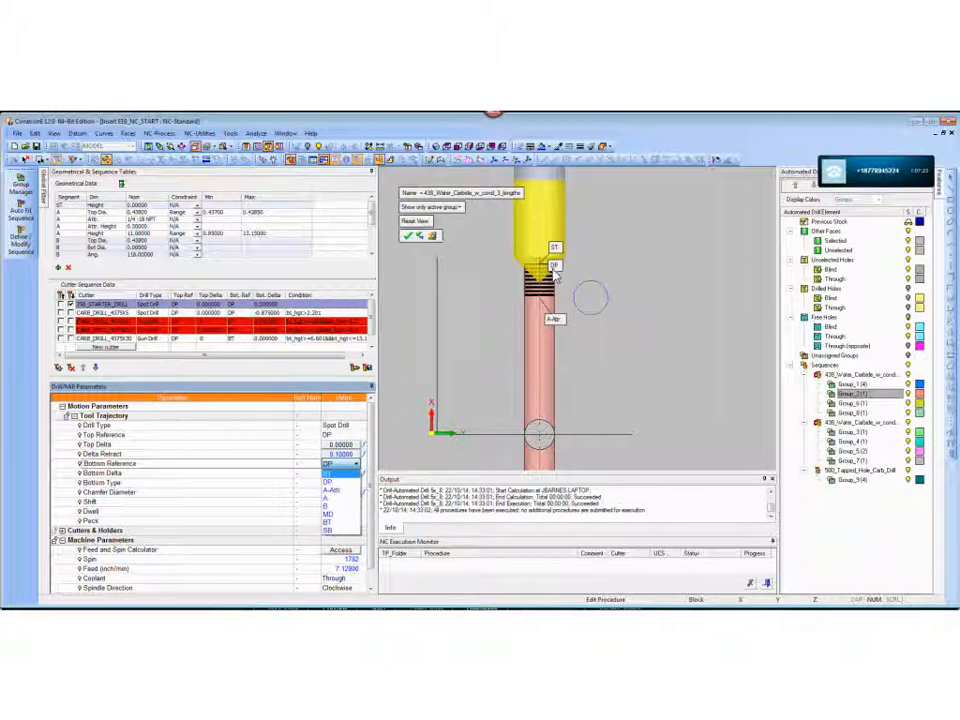
pyautogui.click(372, 311)
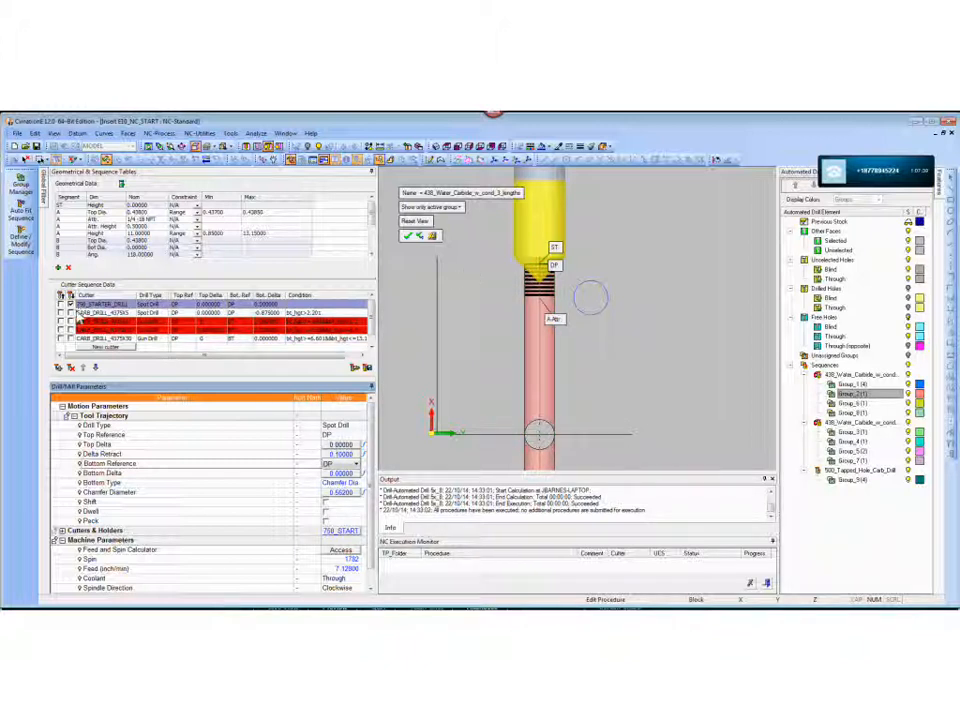
# - Examine the bottom delta formula of the CARB_DRILL_4375X5 spot drill and close it without editing
pyautogui.click(112, 314)
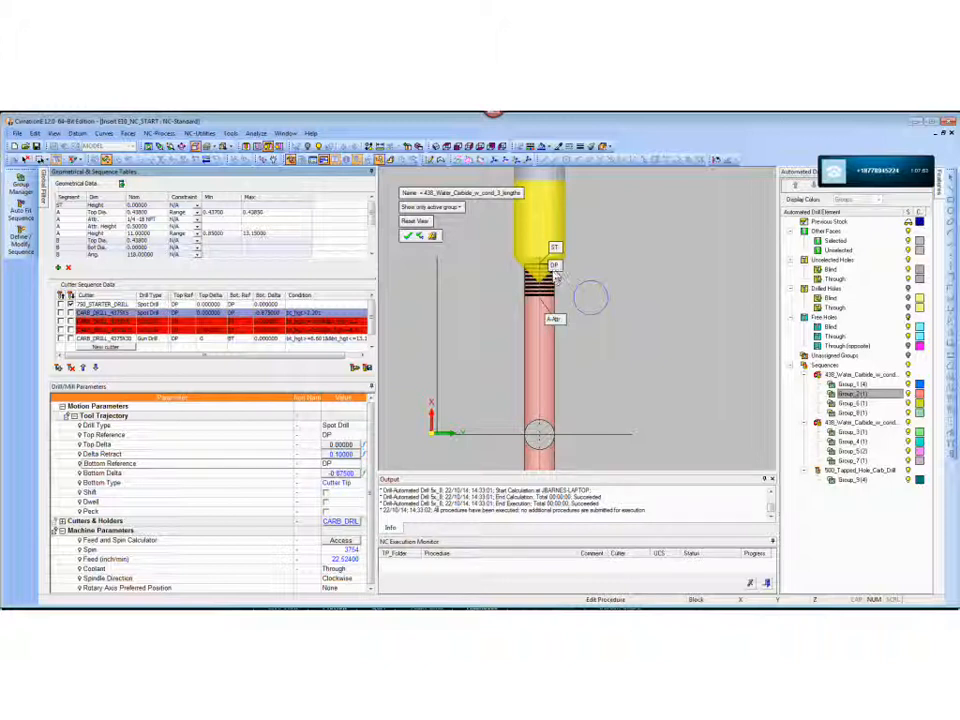
pyautogui.click(340, 474)
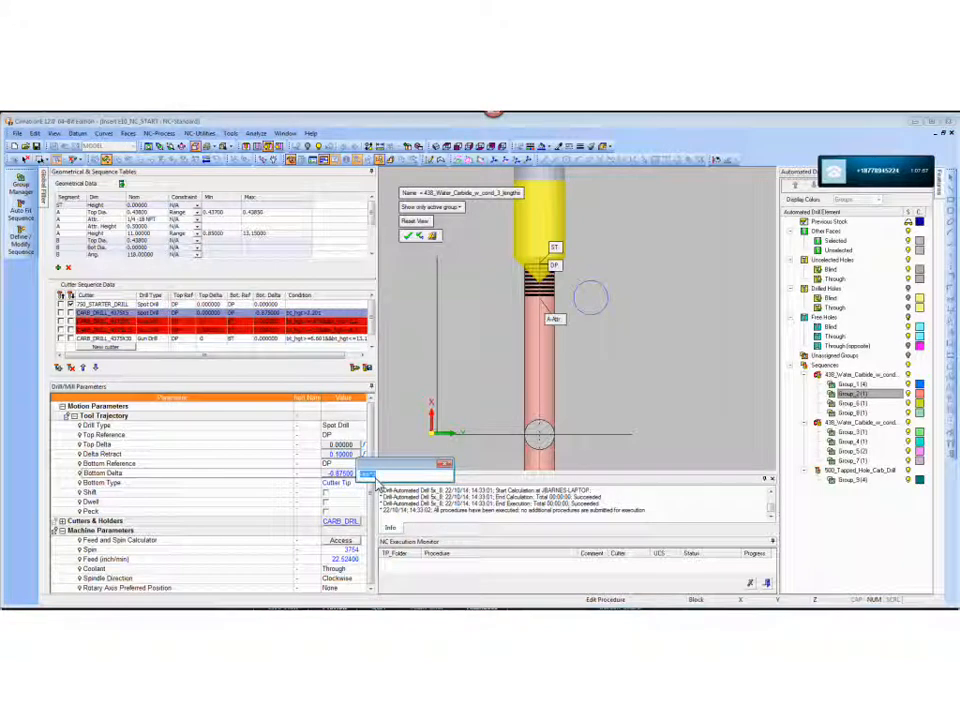
pyautogui.click(350, 413)
pyautogui.click(443, 466)
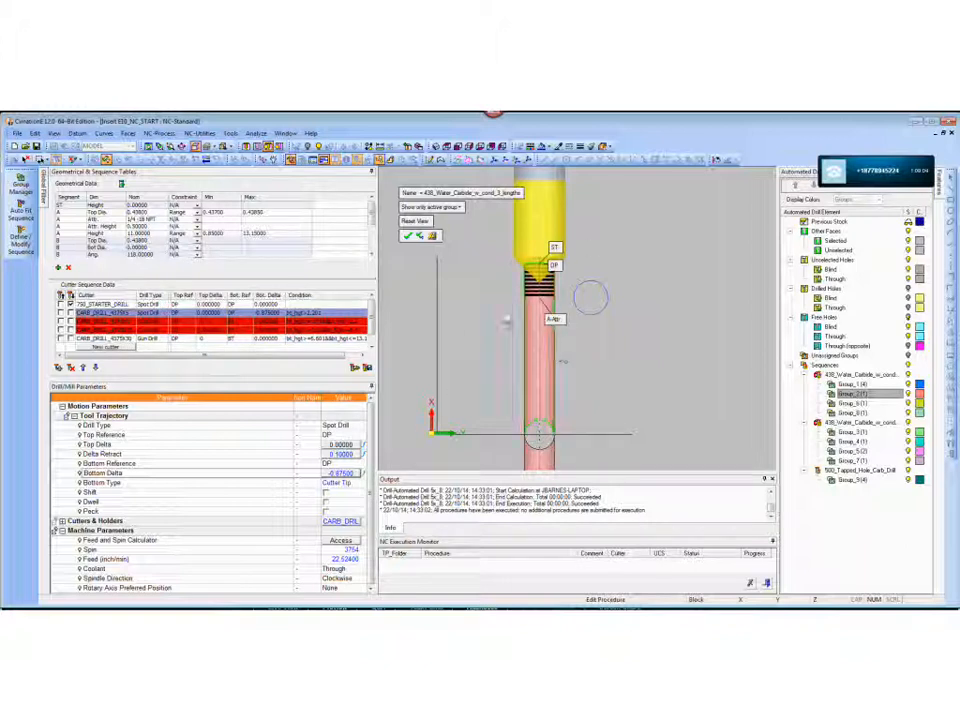
# - Examine the whole hole with its segment labels, leave the sequence editor, and view the colored hole groups on the insert
pyautogui.keyDown('ctrl'); pyautogui.moveTo(696, 273); pyautogui.dragTo(612, 378, button='right'); pyautogui.keyUp('ctrl')
pyautogui.keyDown('ctrl'); pyautogui.moveTo(651, 341); pyautogui.dragTo(690, 211, button='middle'); pyautogui.keyUp('ctrl')
pyautogui.keyDown('ctrl'); pyautogui.moveTo(690, 211); pyautogui.dragTo(652, 308, button='right'); pyautogui.keyUp('ctrl')
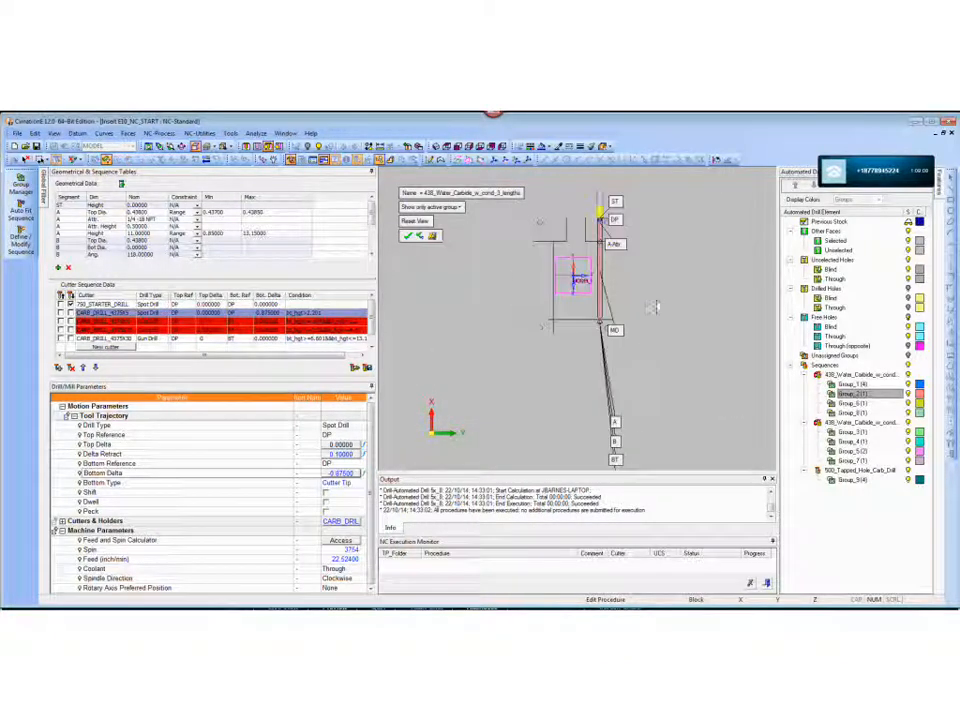
pyautogui.rightClick(455, 300)
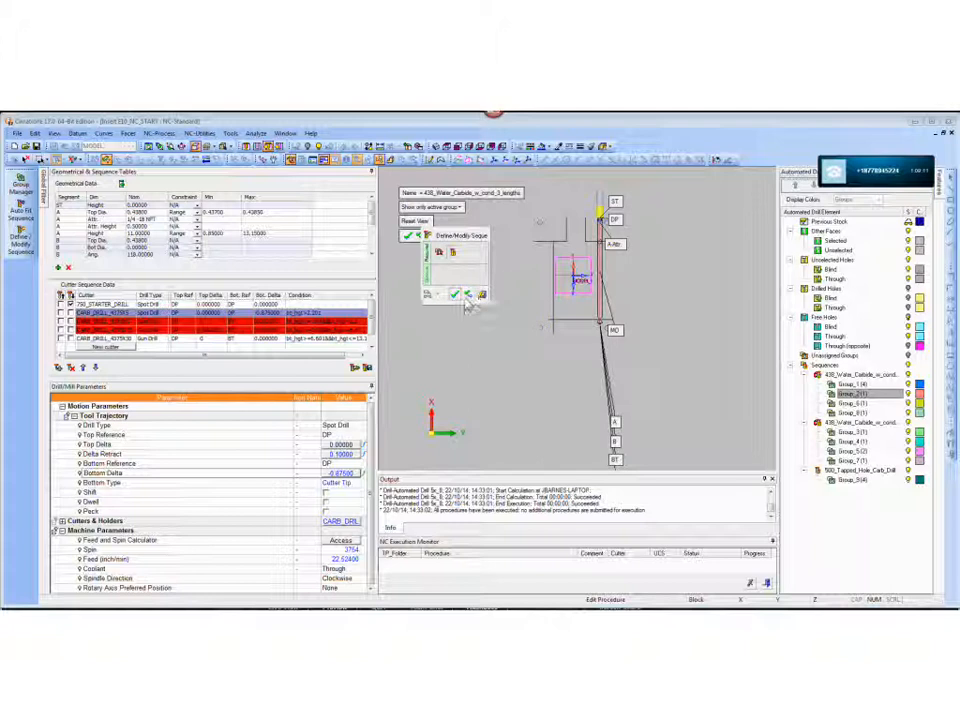
pyautogui.click(482, 297)
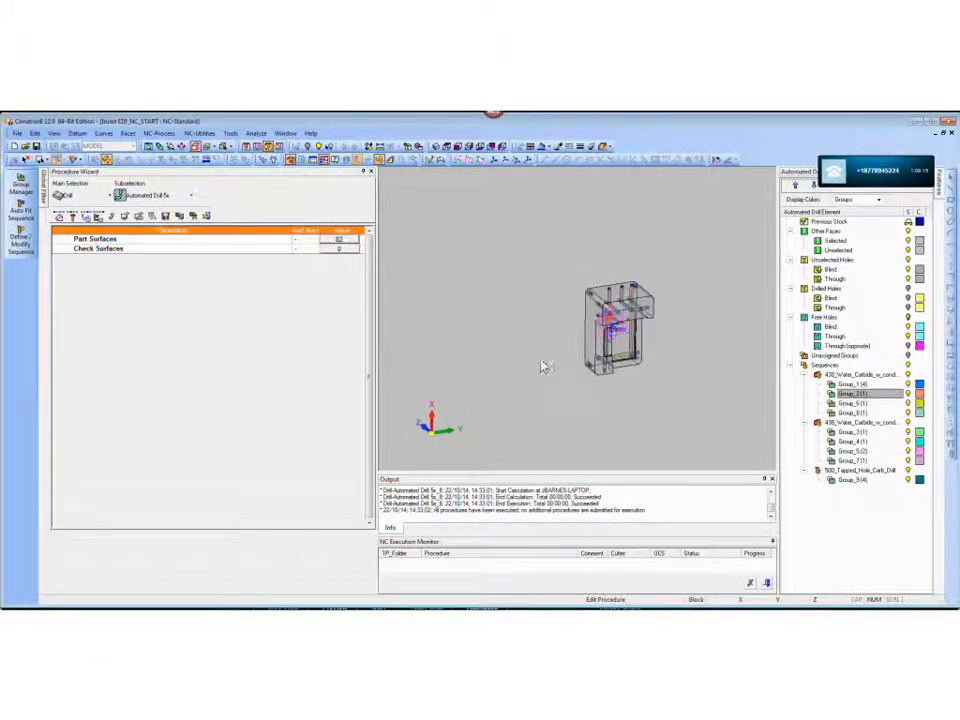
pyautogui.keyDown('ctrl'); pyautogui.moveTo(566, 266); pyautogui.dragTo(529, 281, button='middle'); pyautogui.keyUp('ctrl')
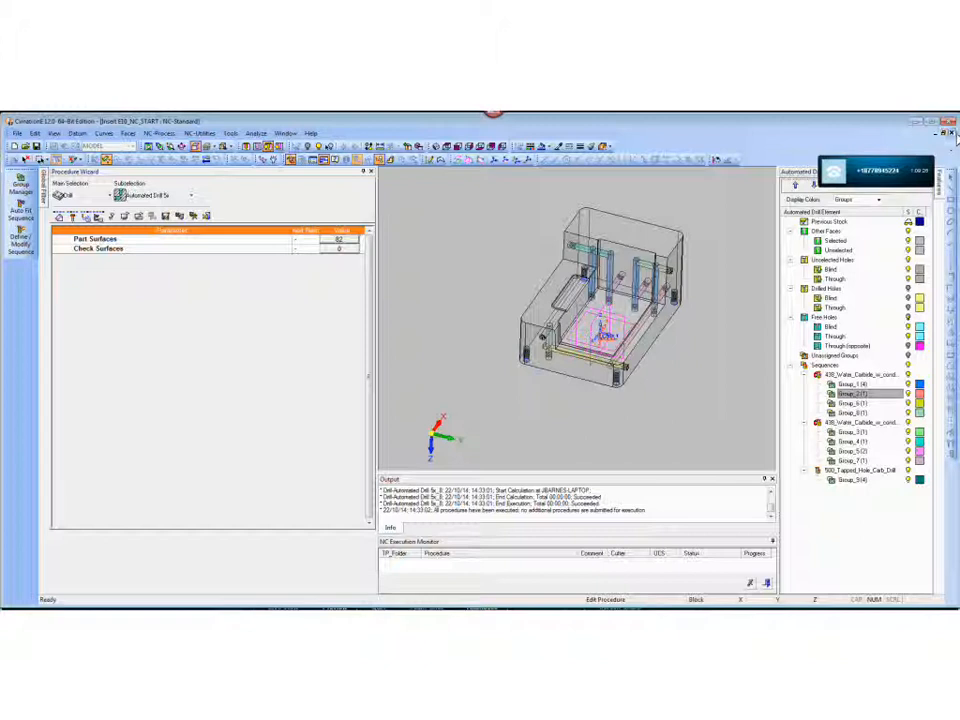
# - Close the insert file without saving and open B Plate_NC2_stock_of_050_START.elt from the 0_DW_MD folder
pyautogui.click(951, 134)
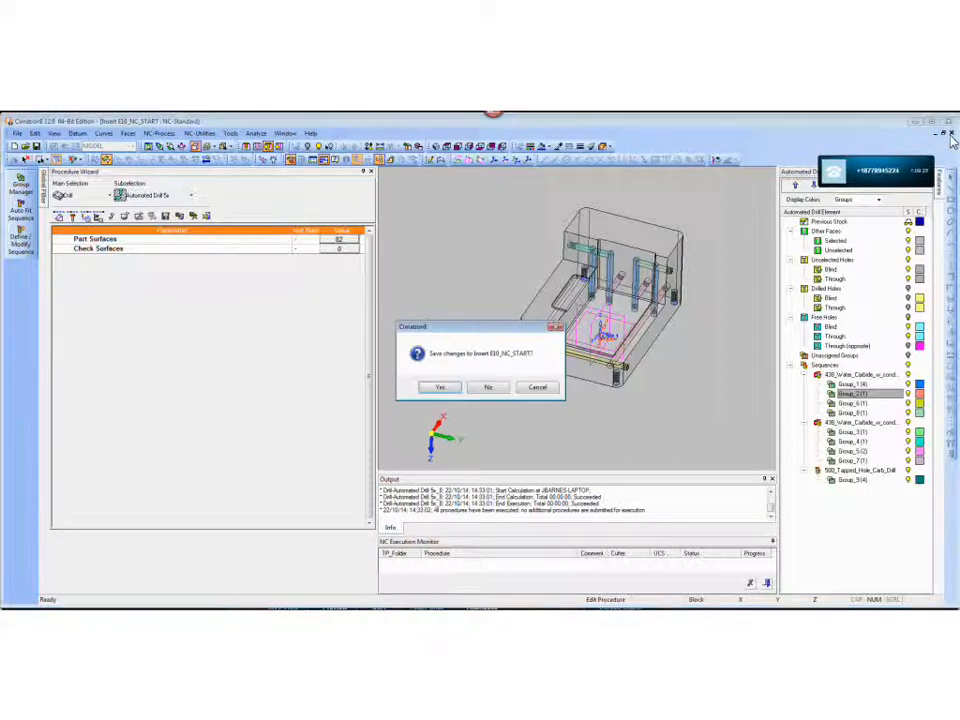
pyautogui.click(492, 389)
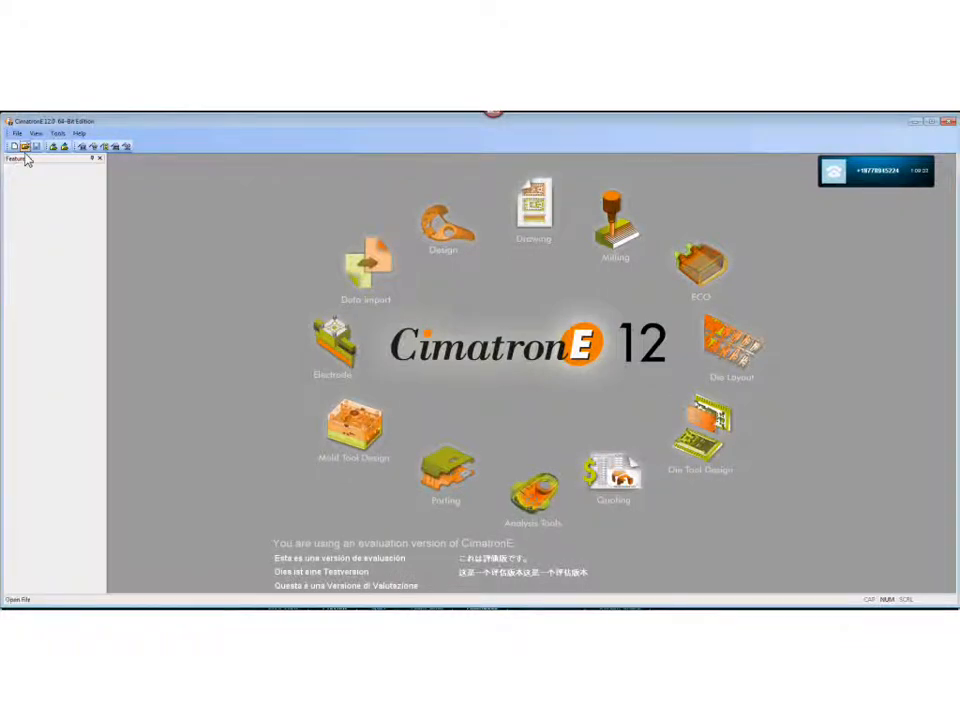
pyautogui.click(25, 147)
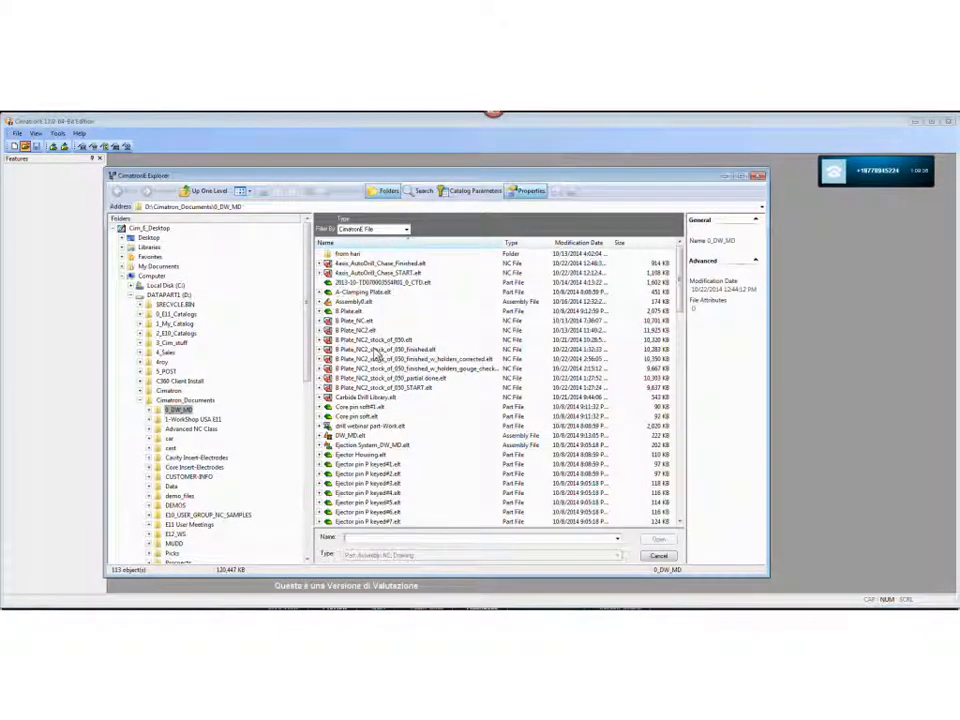
pyautogui.click(380, 387)
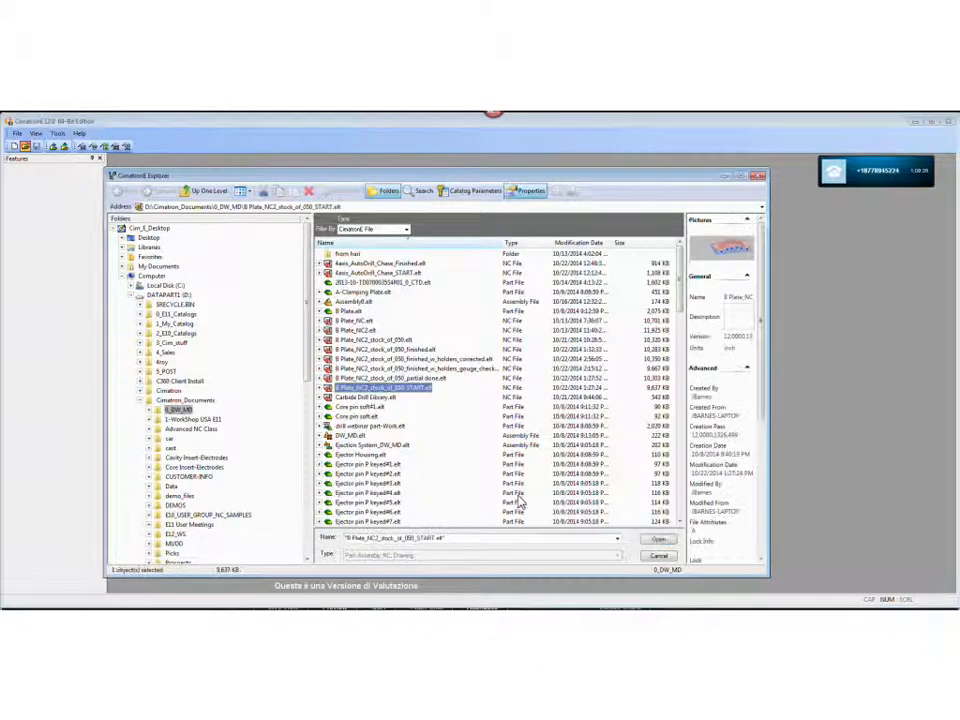
pyautogui.click(658, 539)
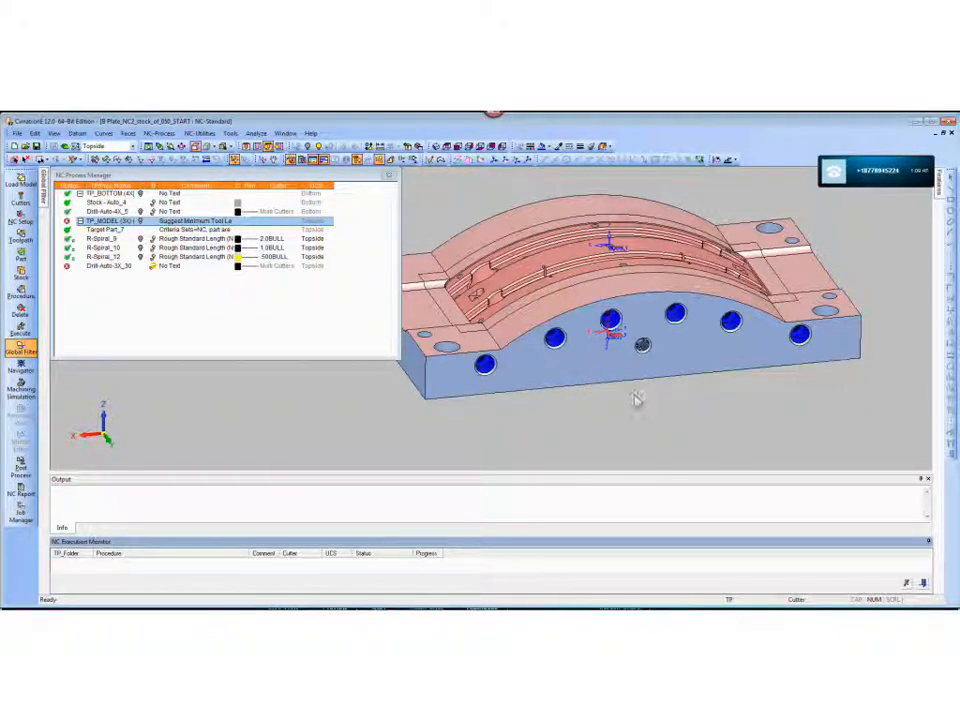
# - Show the Drill-Auto-4X_5 toolpath and examine the holes on the plate's underside, front face and curved top
pyautogui.click(144, 212)
pyautogui.moveTo(545, 400); pyautogui.dragTo(640, 197, button='middle')
pyautogui.scroll(3, 671, 382)
pyautogui.moveTo(622, 425); pyautogui.dragTo(606, 347, button='middle')
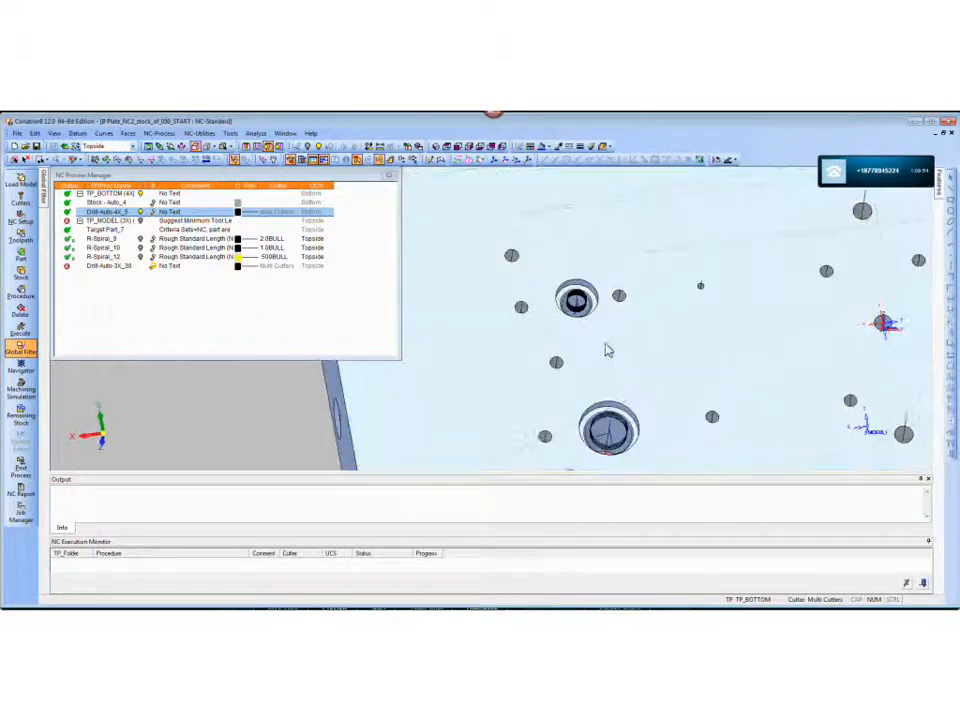
pyautogui.moveTo(793, 384); pyautogui.dragTo(656, 362, button='middle')
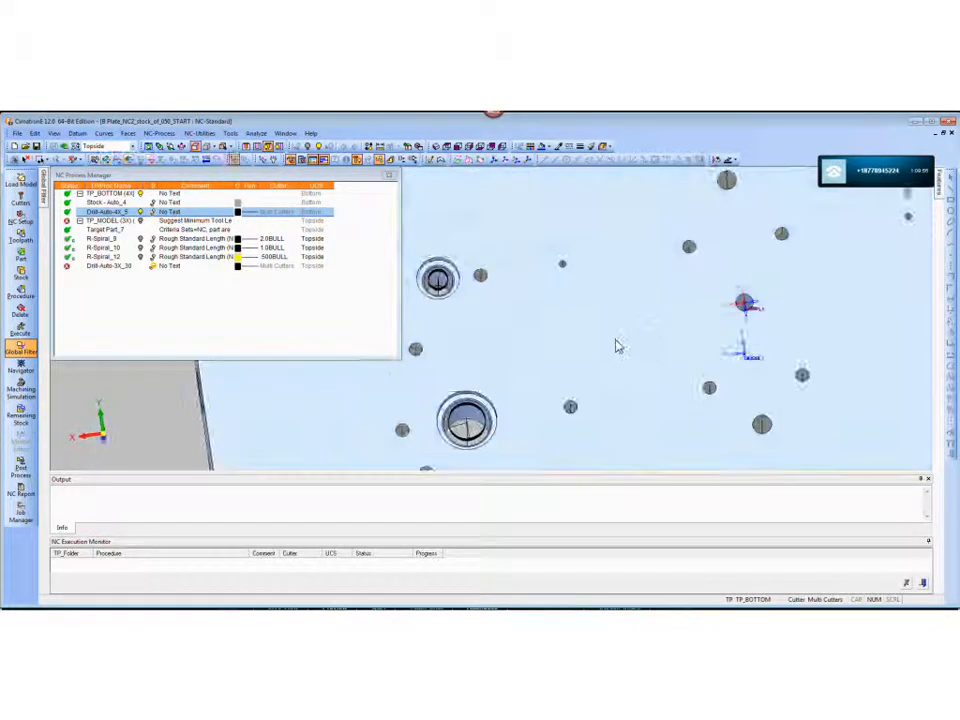
pyautogui.moveTo(763, 341); pyautogui.dragTo(679, 304, button='middle')
pyautogui.scroll(-3, 730, 352)
pyautogui.moveTo(762, 327); pyautogui.dragTo(630, 399, button='middle')
pyautogui.scroll(-3, 626, 327)
pyautogui.moveTo(626, 327); pyautogui.dragTo(687, 386, button='middle')
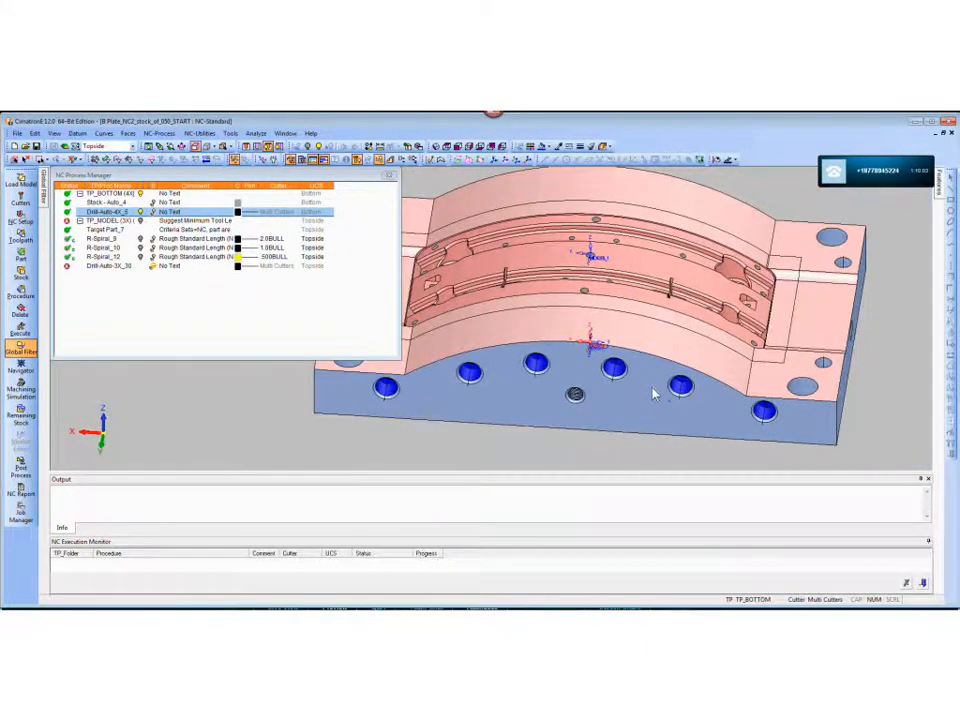
# - Make the plate model transparent and examine the water lines and vertical holes inside it
pyautogui.hotkey('ctrl', 't')
pyautogui.scroll(5, 643, 367)
pyautogui.moveTo(624, 368); pyautogui.dragTo(646, 344, button='middle')
pyautogui.moveTo(606, 206); pyautogui.dragTo(572, 305, button='middle')
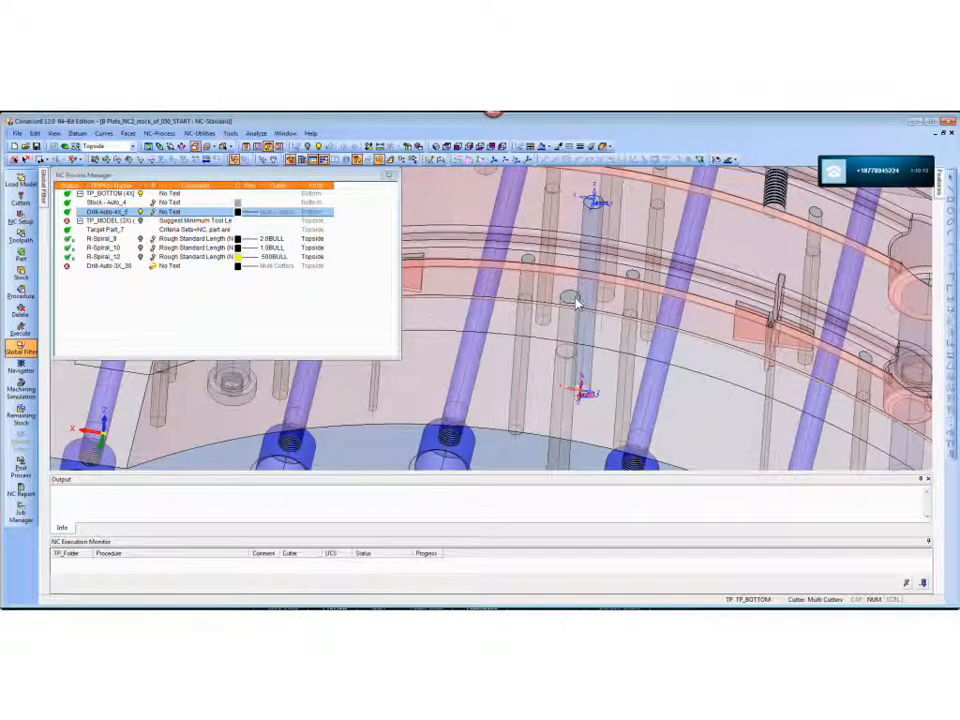
pyautogui.scroll(-4, 576, 372)
pyautogui.moveTo(581, 362); pyautogui.dragTo(639, 397, button='middle')
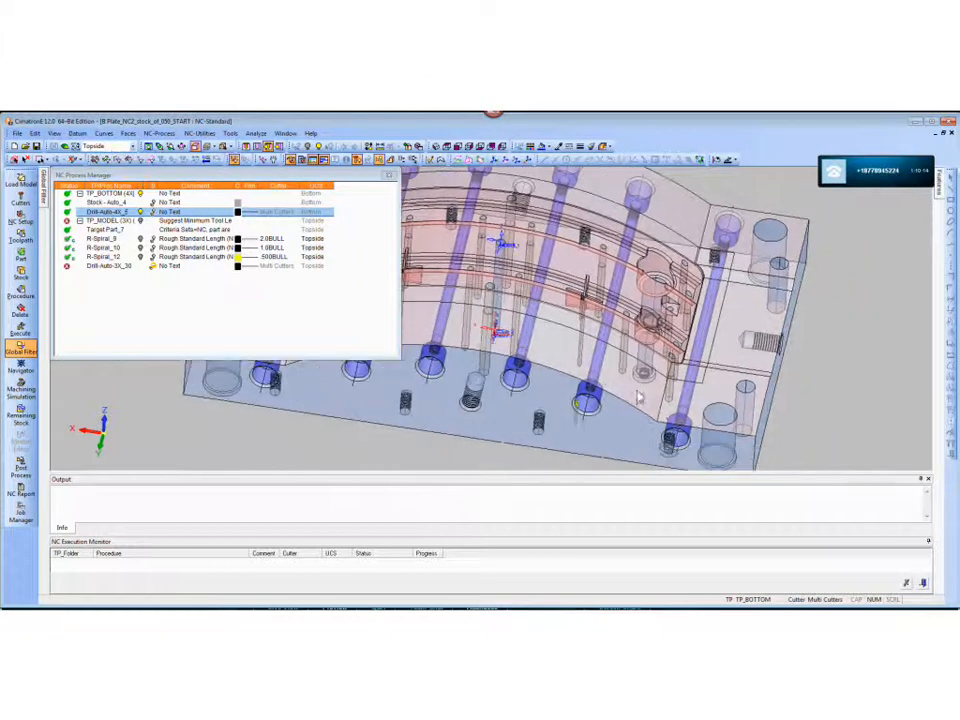
# - Examine the counterbored water line openings and the threaded holes beside them at one end of the plate
pyautogui.scroll(3, 668, 427)
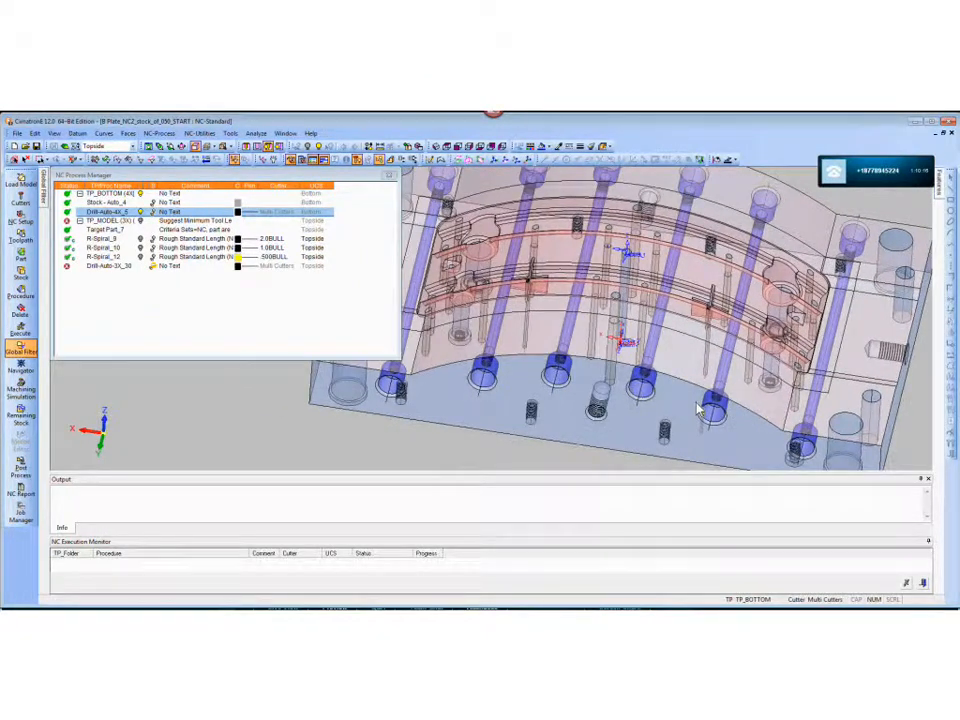
pyautogui.scroll(2, 699, 405)
pyautogui.moveTo(649, 321)
pyautogui.mouseDown(button='middle')
pyautogui.moveTo(674, 303)
pyautogui.moveTo(662, 318)
pyautogui.mouseUp(button='middle')
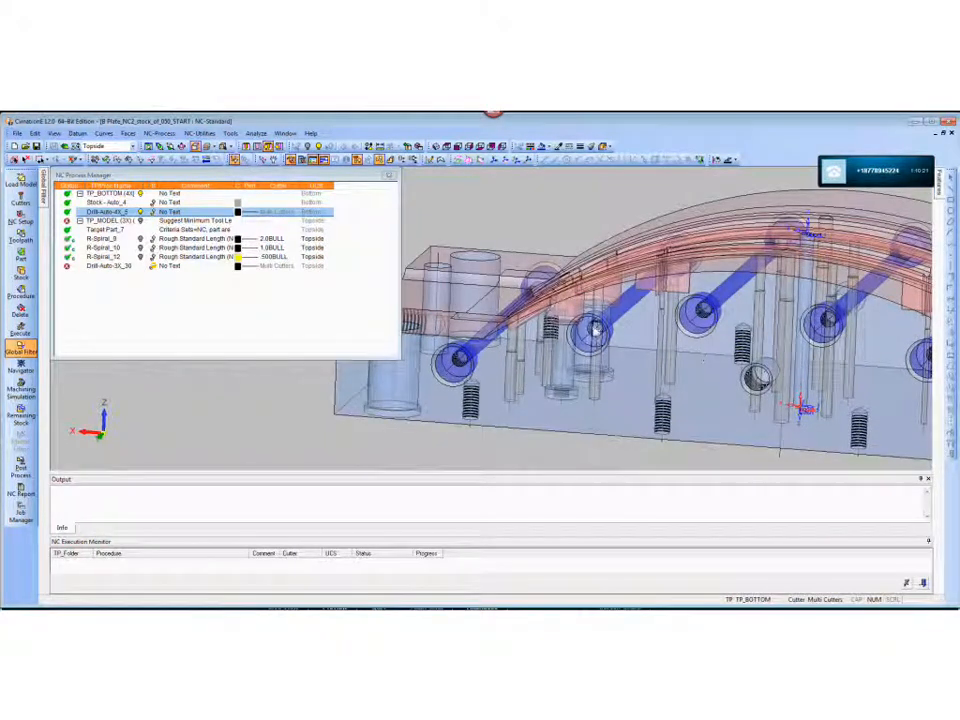
pyautogui.scroll(5, 630, 410)
pyautogui.keyDown('ctrl'); pyautogui.moveTo(641, 394); pyautogui.dragTo(671, 312, button='middle'); pyautogui.keyUp('ctrl')
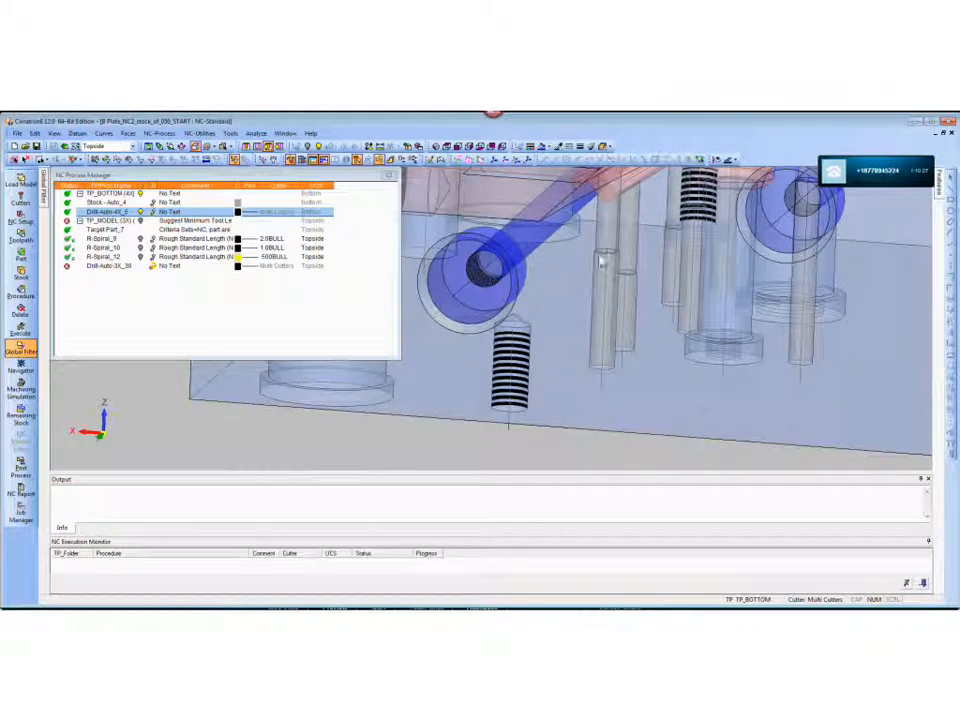
# - Hide the Drill-Auto-4X_5 toolpath and bring the whole transparent plate back into view
pyautogui.keyDown('ctrl'); pyautogui.moveTo(676, 270); pyautogui.dragTo(734, 489, button='right'); pyautogui.keyUp('ctrl')
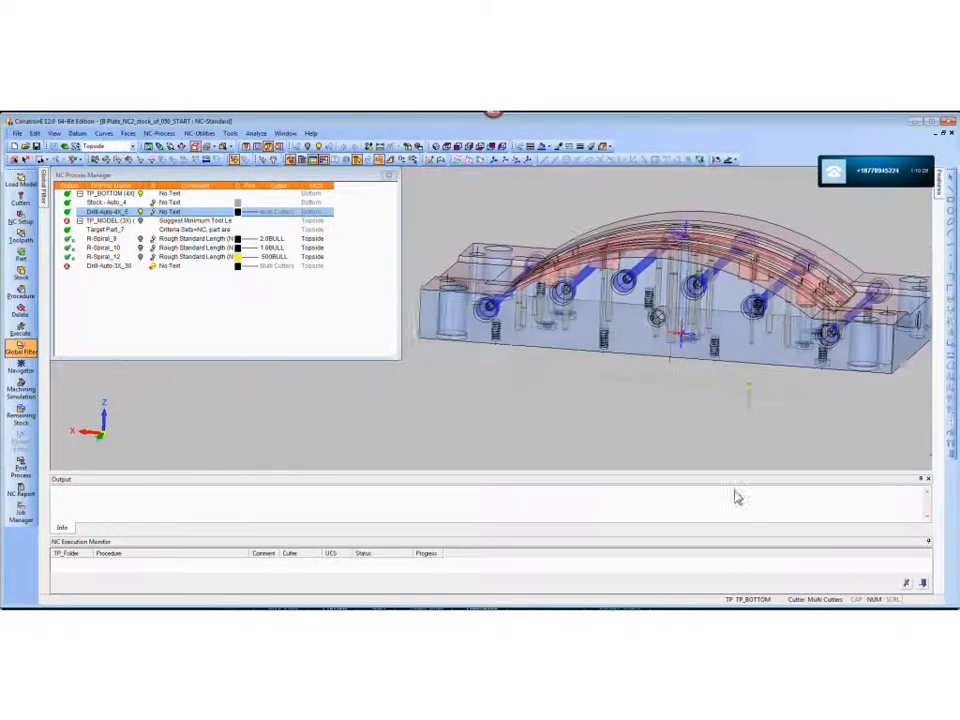
pyautogui.keyDown('ctrl'); pyautogui.moveTo(686, 336); pyautogui.dragTo(650, 345, button='middle'); pyautogui.keyUp('ctrl')
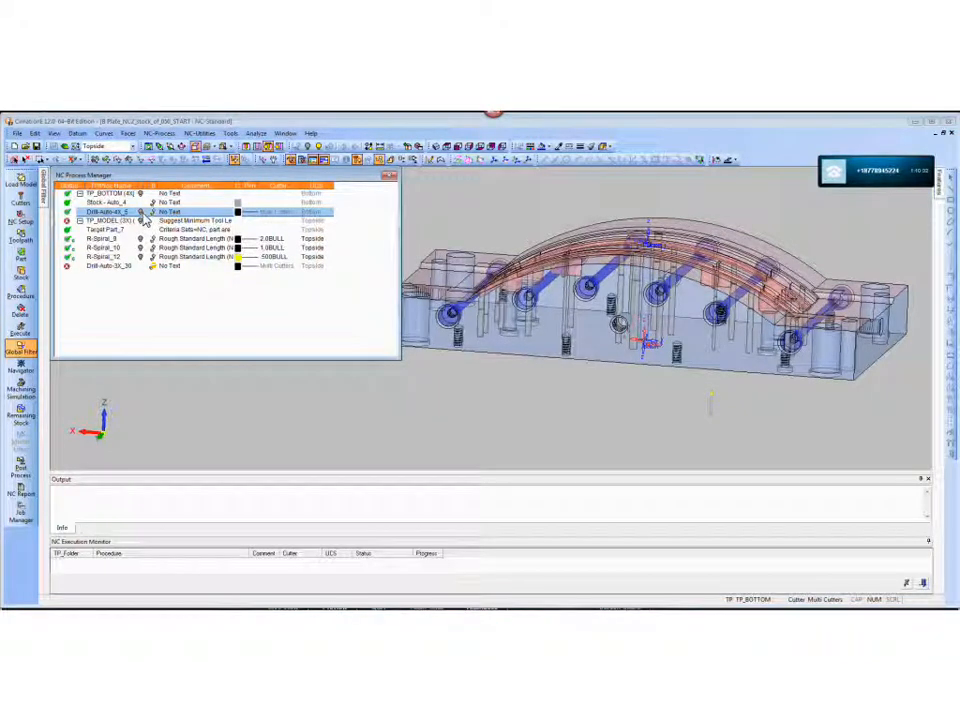
pyautogui.keyDown('ctrl'); pyautogui.moveTo(726, 287); pyautogui.dragTo(721, 345); pyautogui.keyUp('ctrl')
pyautogui.keyDown('ctrl'); pyautogui.moveTo(537, 289); pyautogui.dragTo(537, 309, button='right'); pyautogui.keyUp('ctrl')
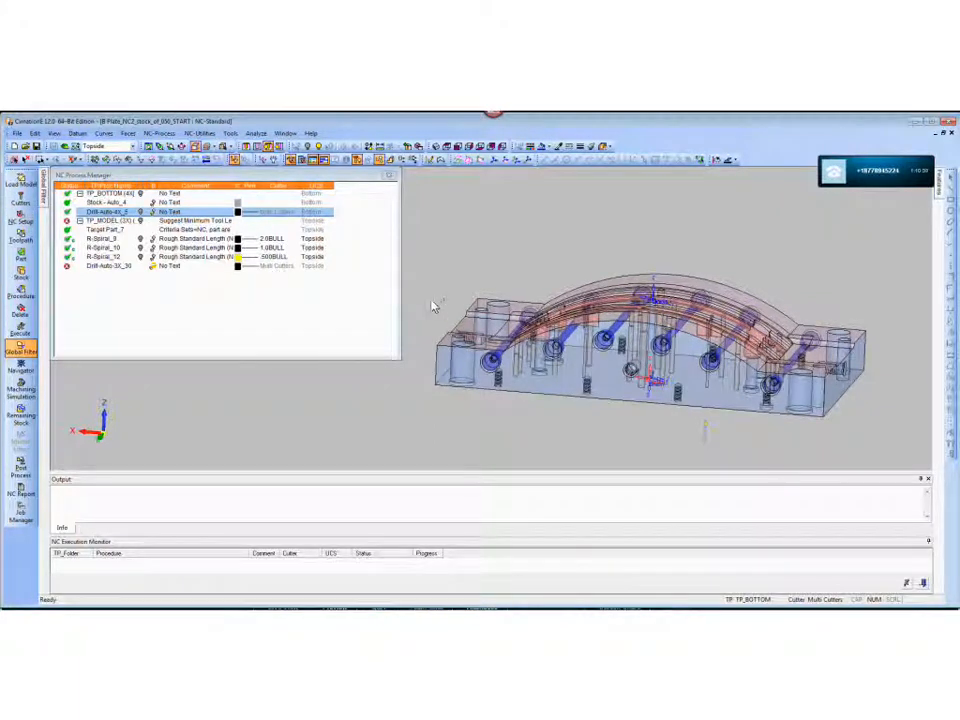
# - Preview the R-Spiral_9, R-Spiral_10 and R-Spiral_12 roughing toolpaths on the transparent plate one after another
pyautogui.keyDown('ctrl'); pyautogui.moveTo(573, 413); pyautogui.dragTo(557, 347, button='right'); pyautogui.keyUp('ctrl')
pyautogui.keyDown('ctrl'); pyautogui.moveTo(557, 347); pyautogui.dragTo(585, 287, button='middle'); pyautogui.keyUp('ctrl')
pyautogui.keyDown('ctrl'); pyautogui.moveTo(575, 270); pyautogui.dragTo(617, 401, button='right'); pyautogui.keyUp('ctrl')
pyautogui.keyDown('ctrl'); pyautogui.moveTo(643, 399); pyautogui.dragTo(591, 403); pyautogui.keyUp('ctrl')
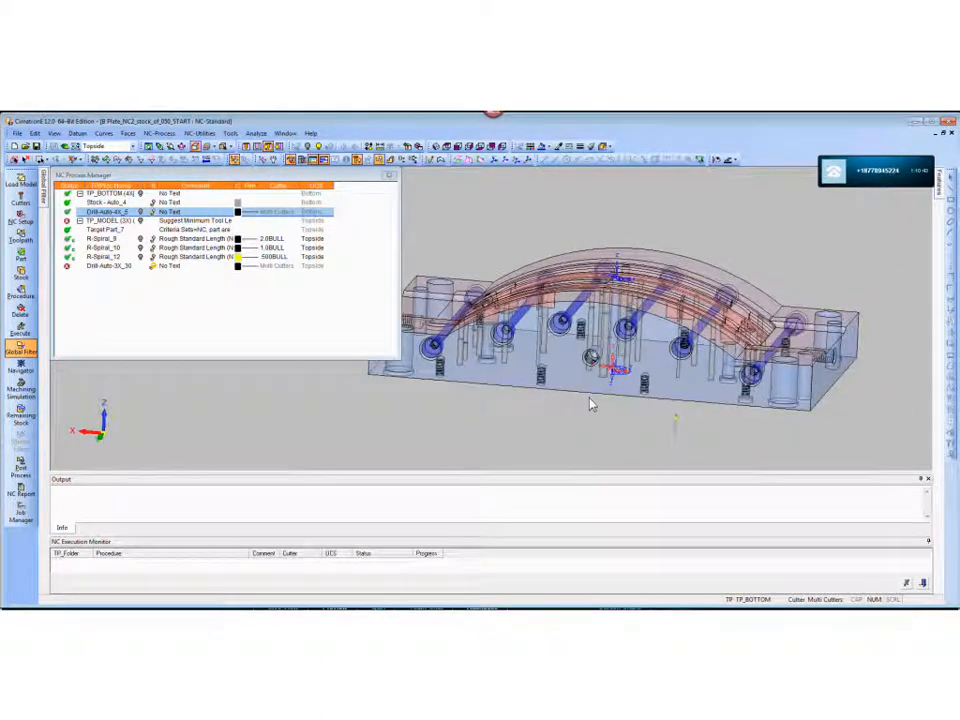
pyautogui.click(142, 240)
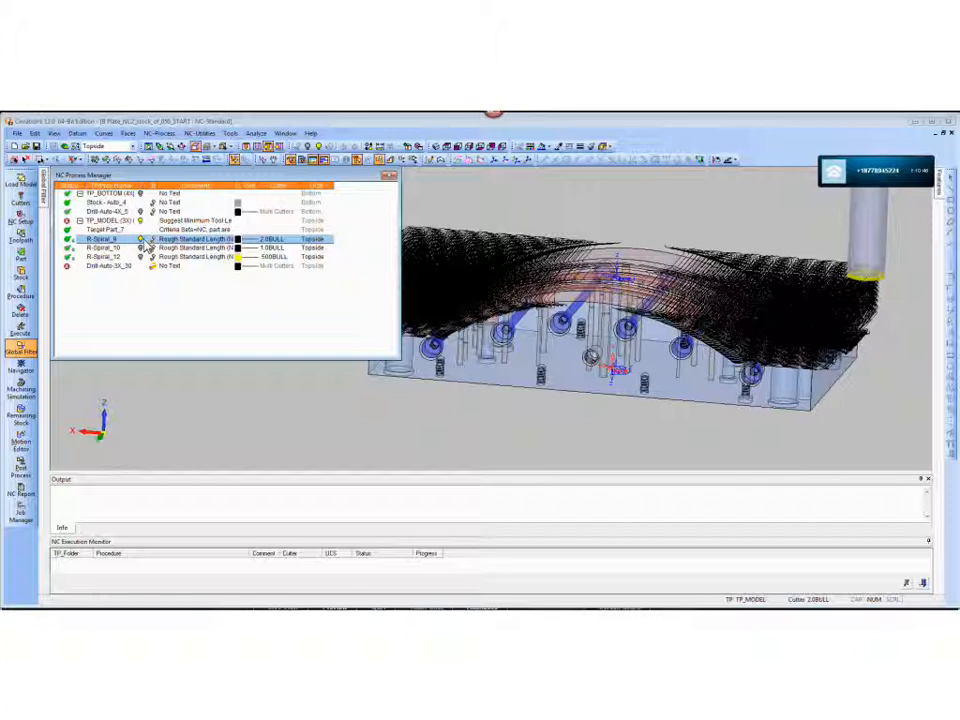
pyautogui.click(145, 249)
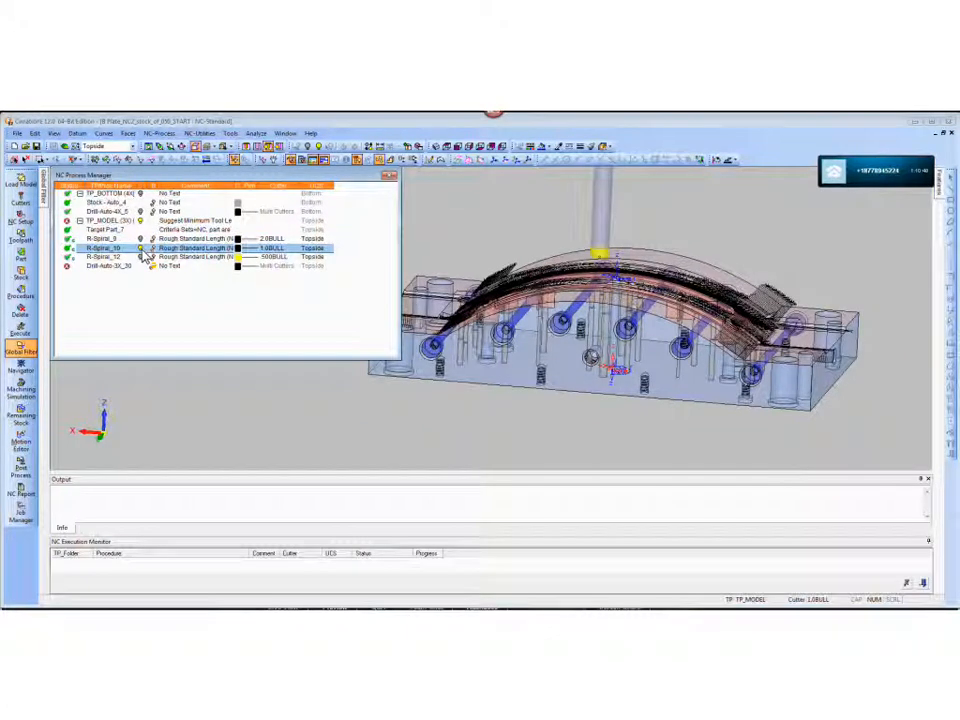
pyautogui.click(145, 258)
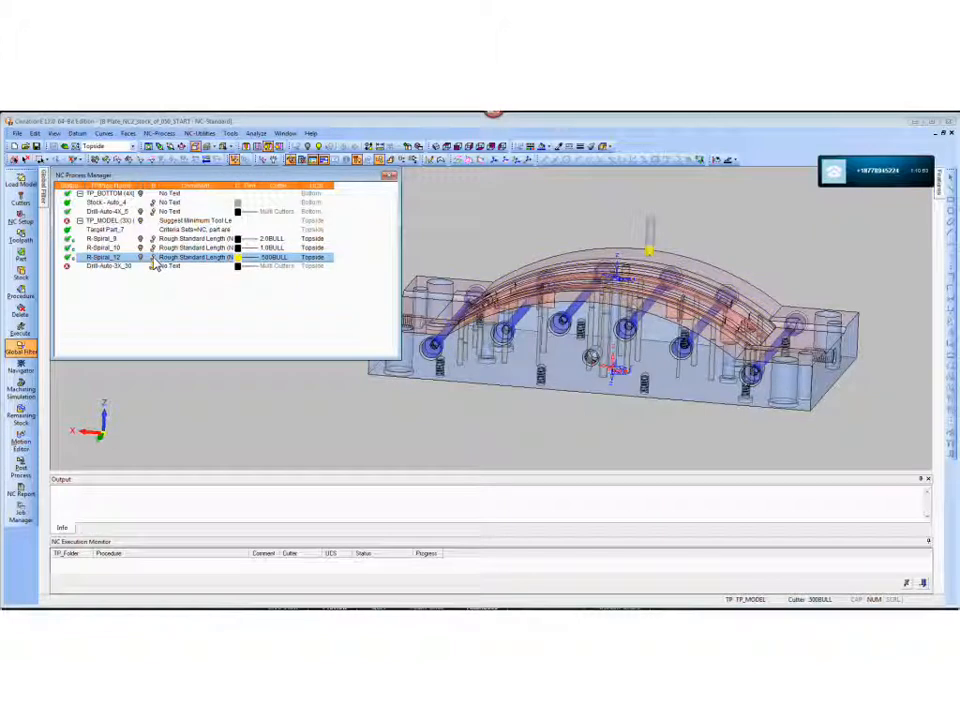
# - Display the remaining stock after R-Spiral_12 and examine the roughed material around the pockets and holes at one end of the plate
pyautogui.click(154, 259)
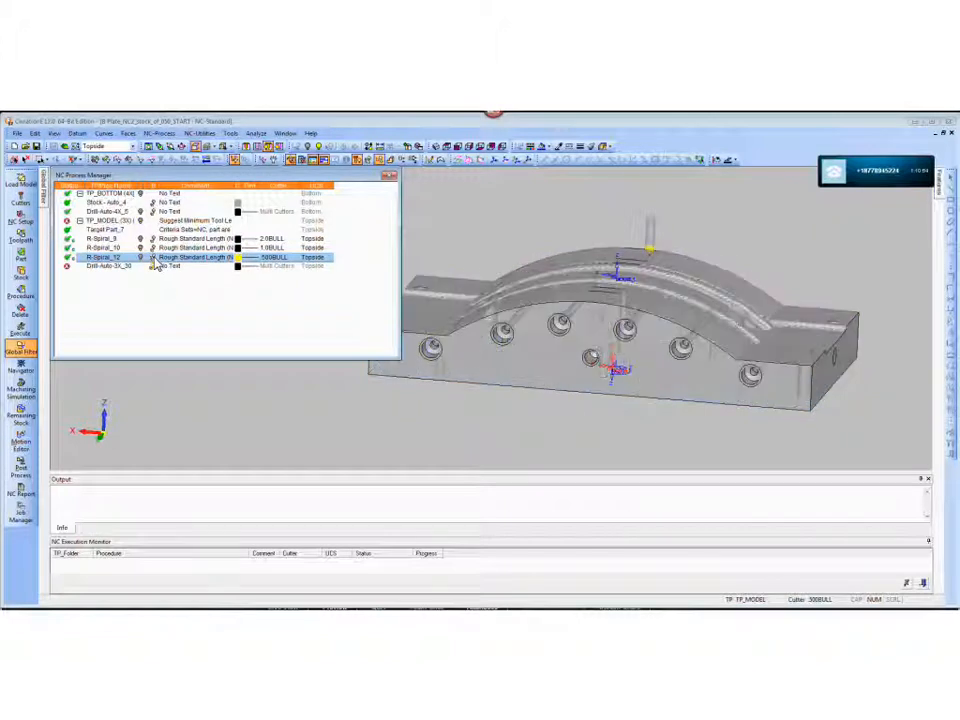
pyautogui.keyDown('ctrl'); pyautogui.moveTo(670, 427); pyautogui.dragTo(681, 334, button='right'); pyautogui.keyUp('ctrl')
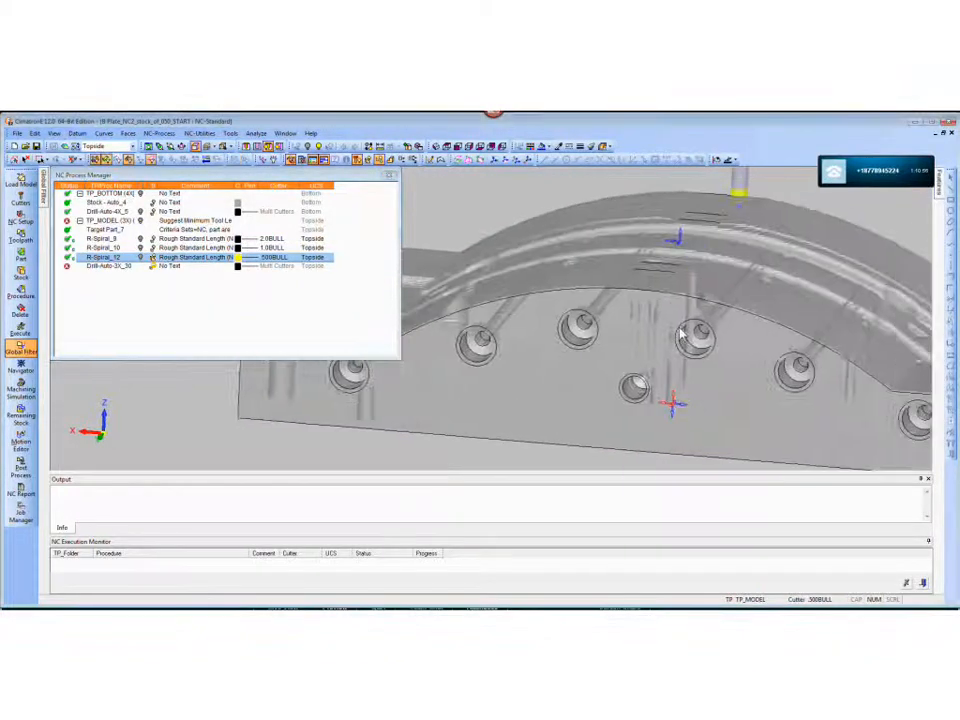
pyautogui.keyDown('ctrl'); pyautogui.moveTo(681, 334); pyautogui.dragTo(508, 328, button='middle'); pyautogui.keyUp('ctrl')
pyautogui.keyDown('ctrl'); pyautogui.moveTo(650, 365); pyautogui.dragTo(606, 332); pyautogui.keyUp('ctrl')
pyautogui.scroll(4, 489, 333)
pyautogui.scroll(5, 543, 323)
pyautogui.scroll(-5, 541, 300)
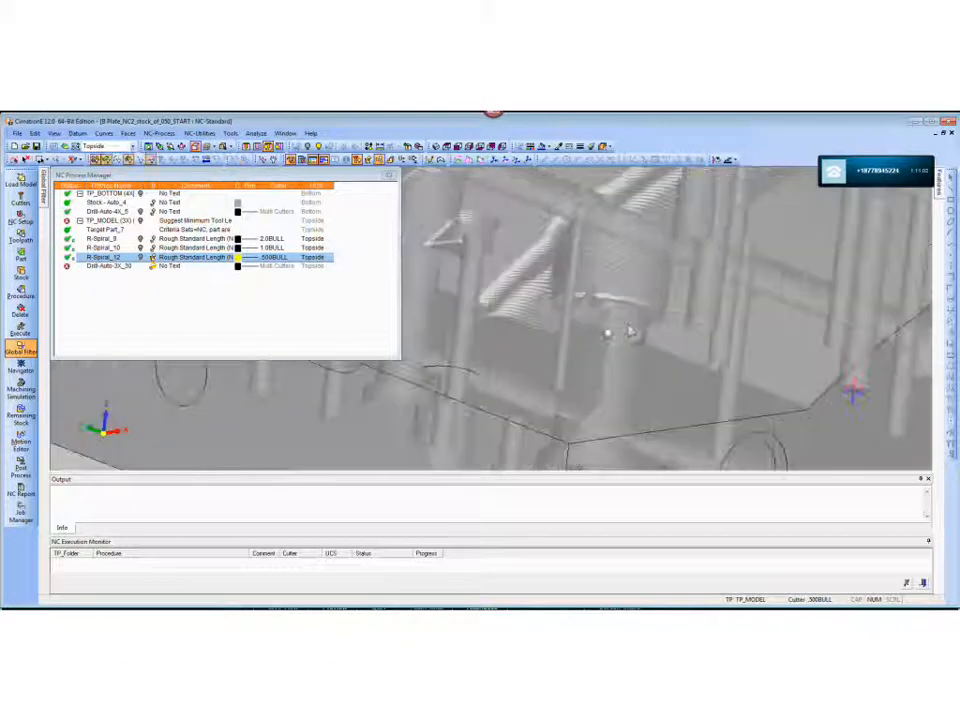
pyautogui.scroll(4, 630, 332)
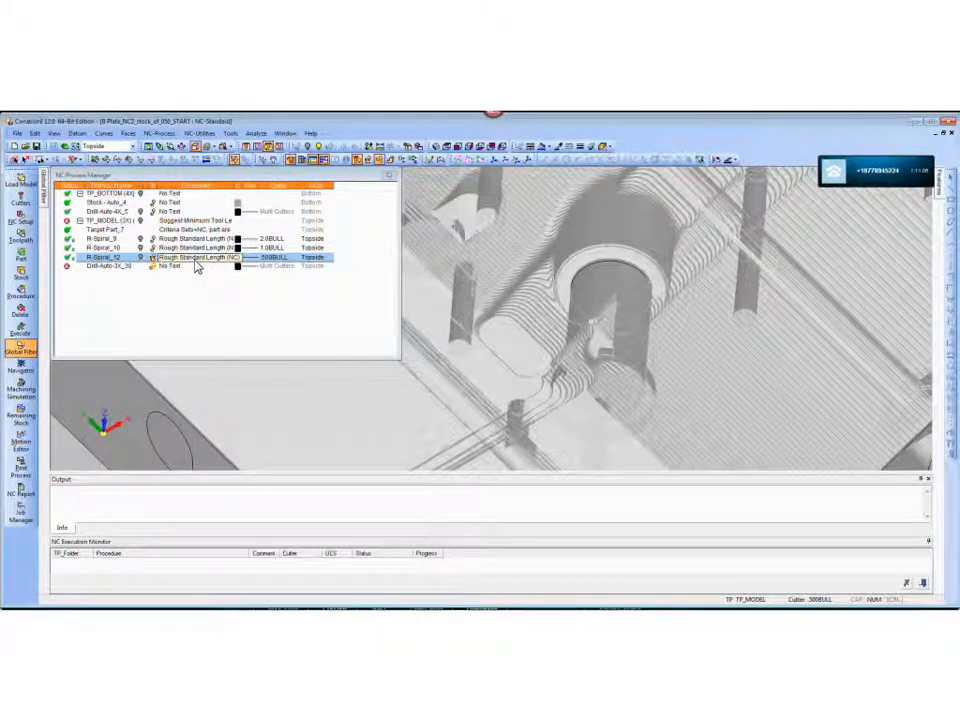
pyautogui.scroll(-4, 579, 331)
pyautogui.keyDown('ctrl'); pyautogui.moveTo(578, 330); pyautogui.dragTo(602, 350); pyautogui.keyUp('ctrl')
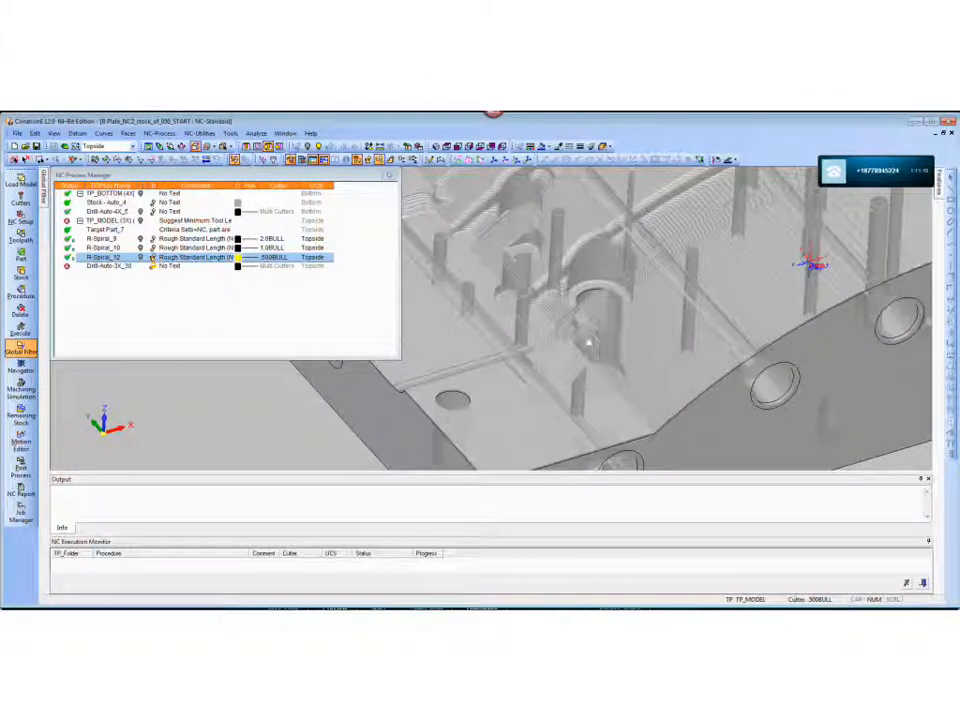
# - Hide the R-Spiral_12 remaining stock and examine the pockets and holes at the end of the transparent plate
pyautogui.click(153, 258)
pyautogui.keyDown('ctrl'); pyautogui.moveTo(588, 336); pyautogui.dragTo(672, 310); pyautogui.keyUp('ctrl')
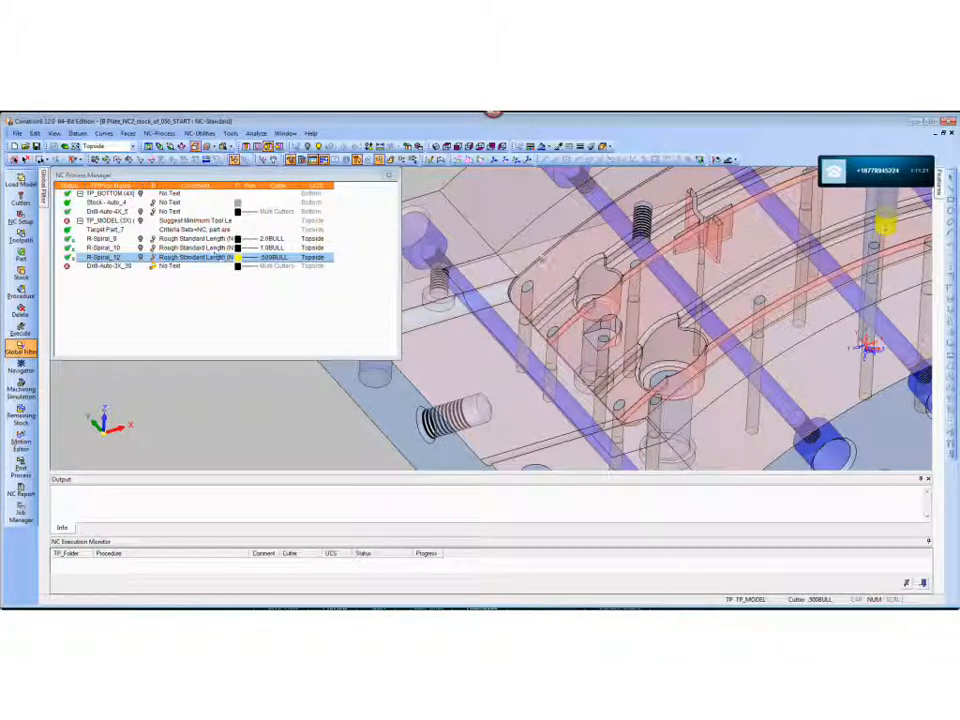
pyautogui.moveTo(46, 187)
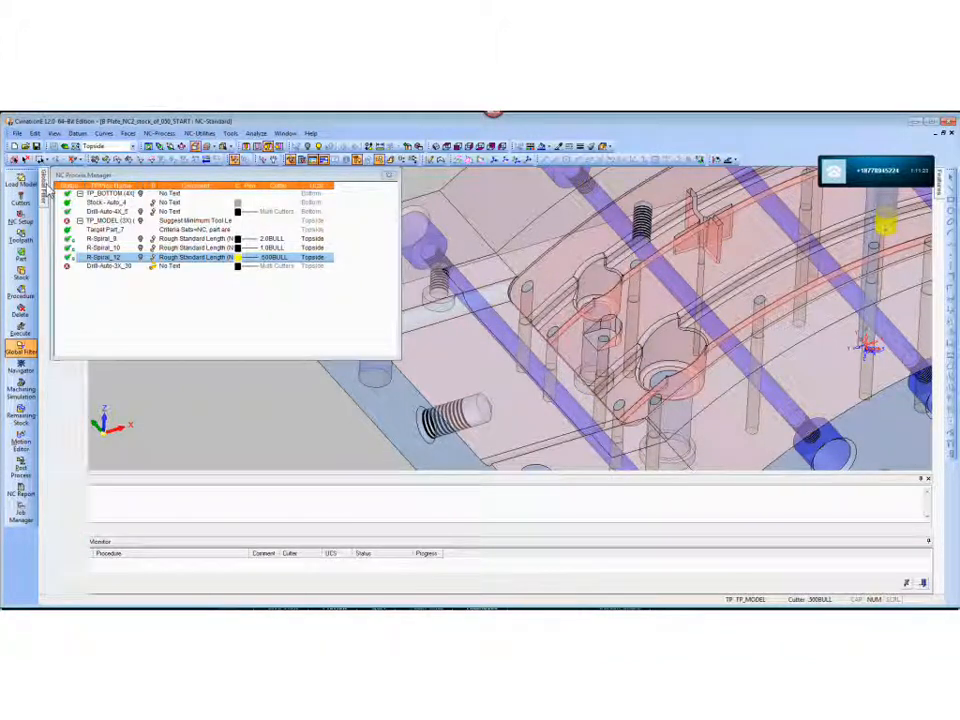
pyautogui.moveTo(135, 174); pyautogui.dragTo(168, 207)
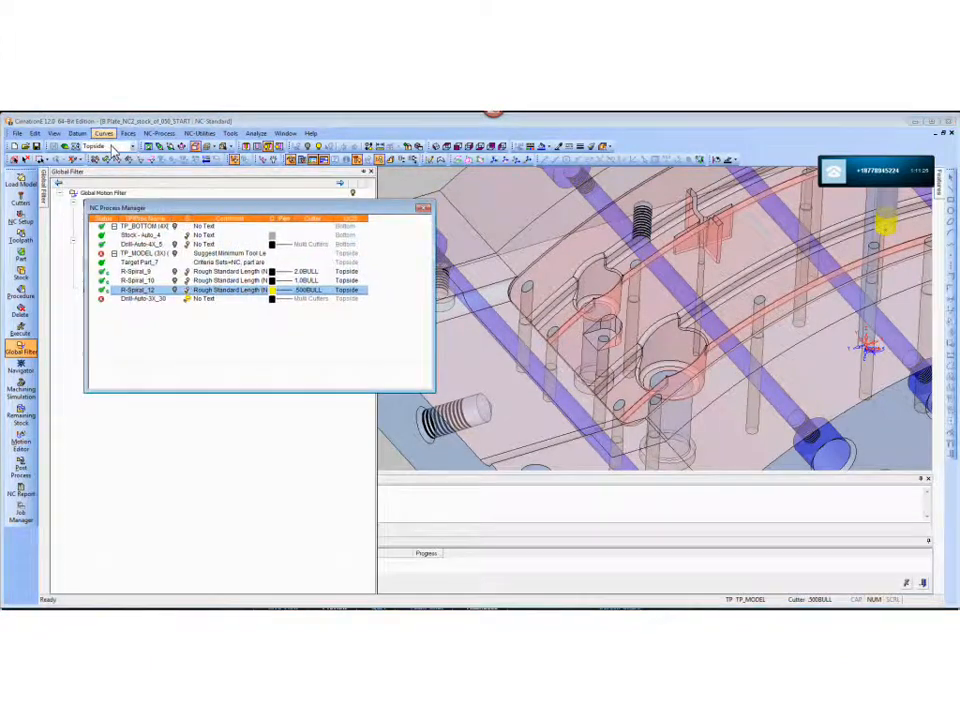
# - Switch to the CAD environment, show the caps set and turn off the model's transparency
pyautogui.click(67, 149)
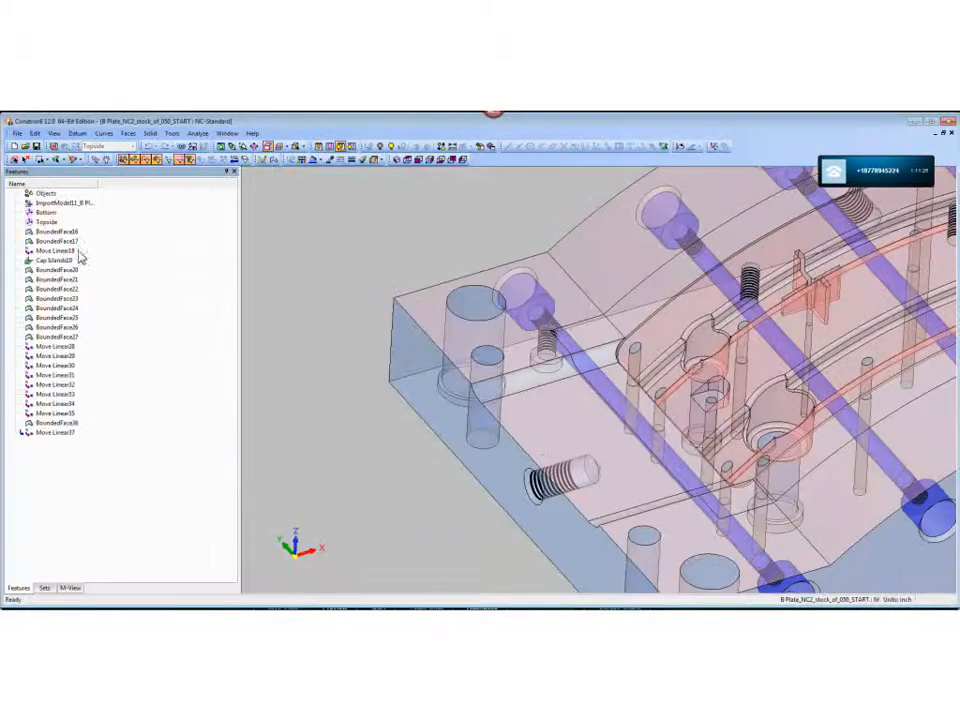
pyautogui.click(45, 589)
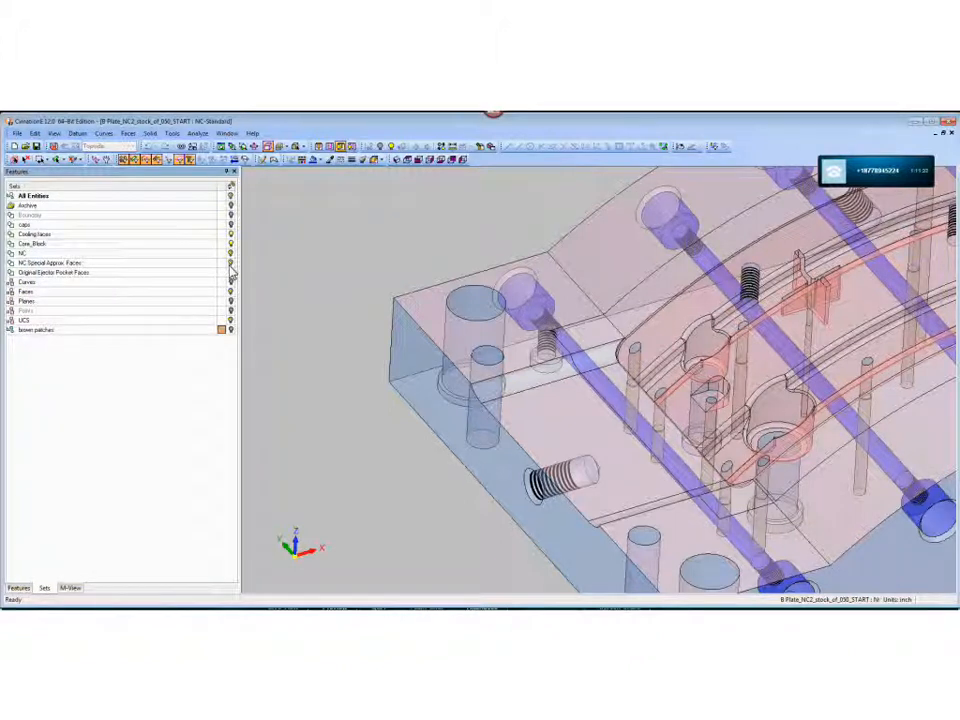
pyautogui.click(231, 225)
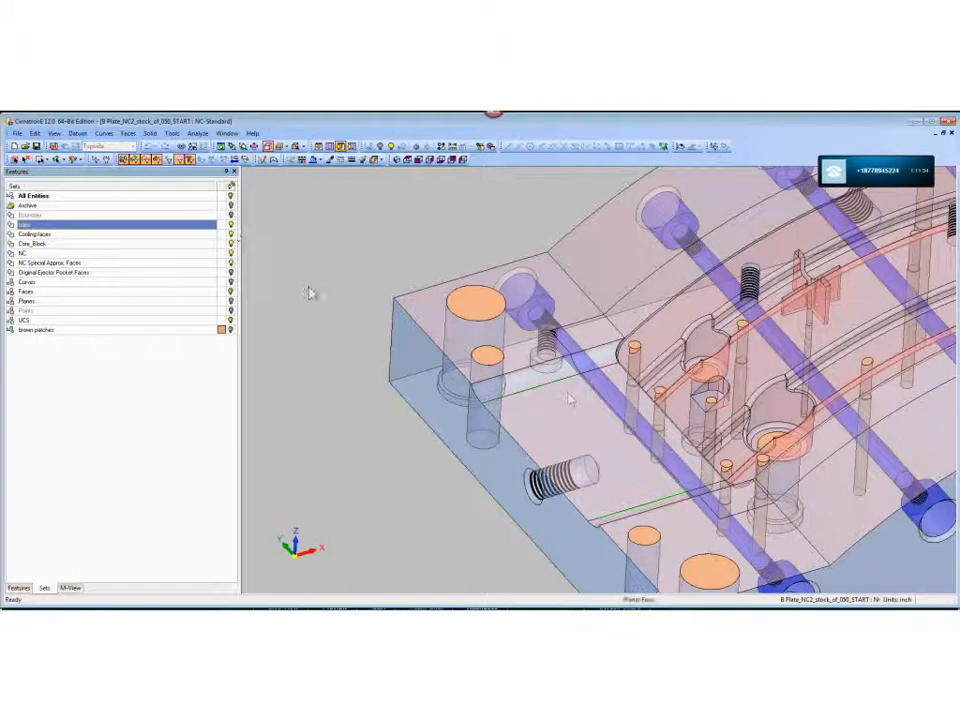
pyautogui.hotkey('ctrl', 't')
# - Compare the capped holes on the plate's top with their openings on the underside
pyautogui.keyDown('ctrl'); pyautogui.moveTo(892, 561); pyautogui.dragTo(621, 474, button='middle'); pyautogui.keyUp('ctrl')
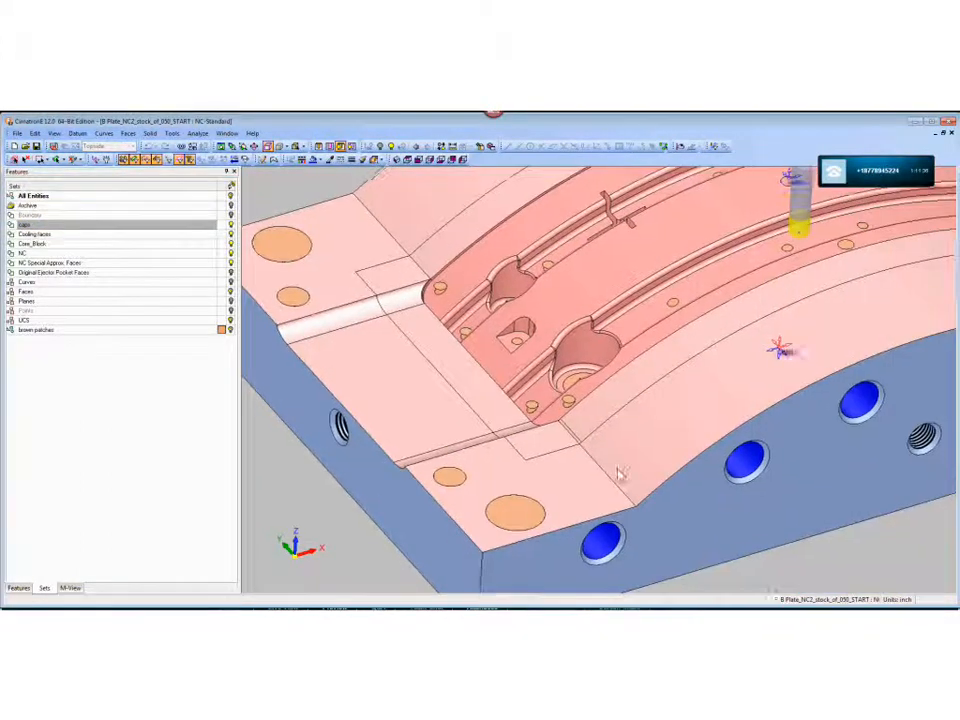
pyautogui.keyDown('ctrl'); pyautogui.moveTo(621, 474); pyautogui.dragTo(589, 437, button='right'); pyautogui.keyUp('ctrl')
pyautogui.keyDown('ctrl'); pyautogui.moveTo(589, 437); pyautogui.dragTo(637, 366); pyautogui.keyUp('ctrl')
pyautogui.keyDown('ctrl'); pyautogui.moveTo(621, 562); pyautogui.dragTo(607, 399, button='middle'); pyautogui.keyUp('ctrl')
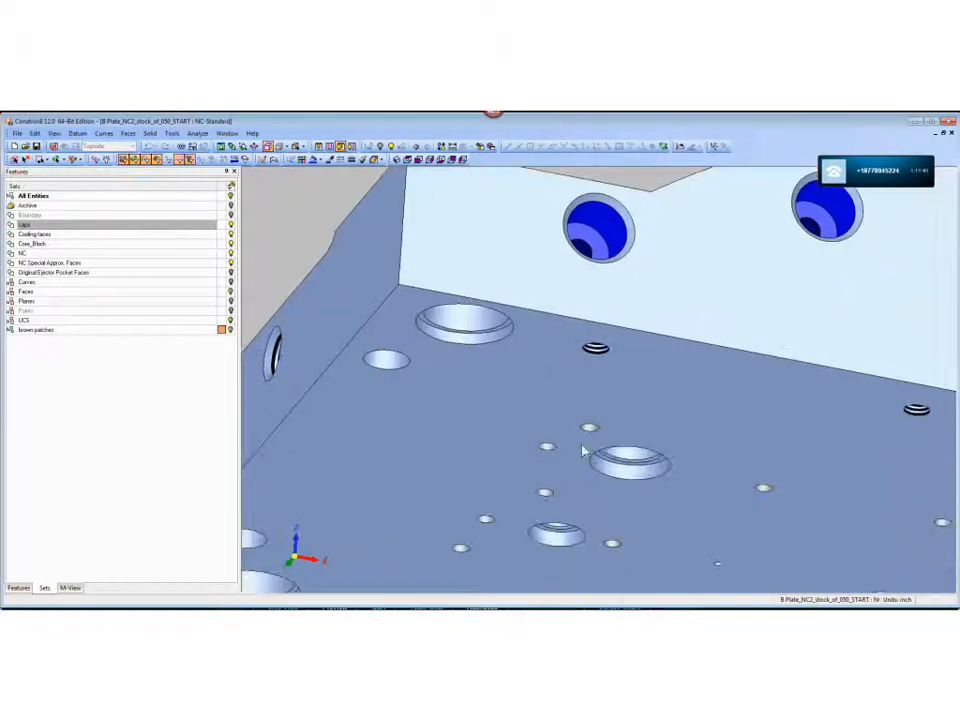
pyautogui.keyDown('ctrl'); pyautogui.moveTo(590, 431); pyautogui.dragTo(597, 562); pyautogui.keyUp('ctrl')
pyautogui.keyDown('ctrl'); pyautogui.moveTo(592, 279); pyautogui.dragTo(585, 401, button='middle'); pyautogui.keyUp('ctrl')
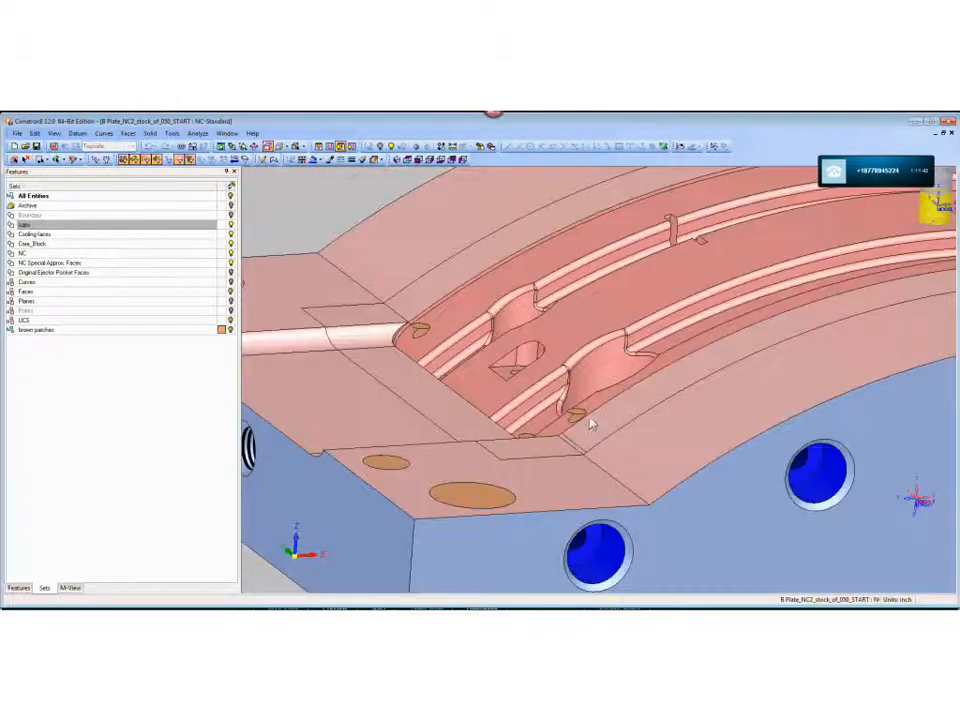
# - Examine the cap faces over the small holes and counterbores inside the curved cavity
pyautogui.keyDown('ctrl'); pyautogui.moveTo(590, 425); pyautogui.dragTo(577, 412); pyautogui.keyUp('ctrl')
pyautogui.keyDown('ctrl'); pyautogui.moveTo(489, 328); pyautogui.dragTo(485, 373); pyautogui.keyUp('ctrl')
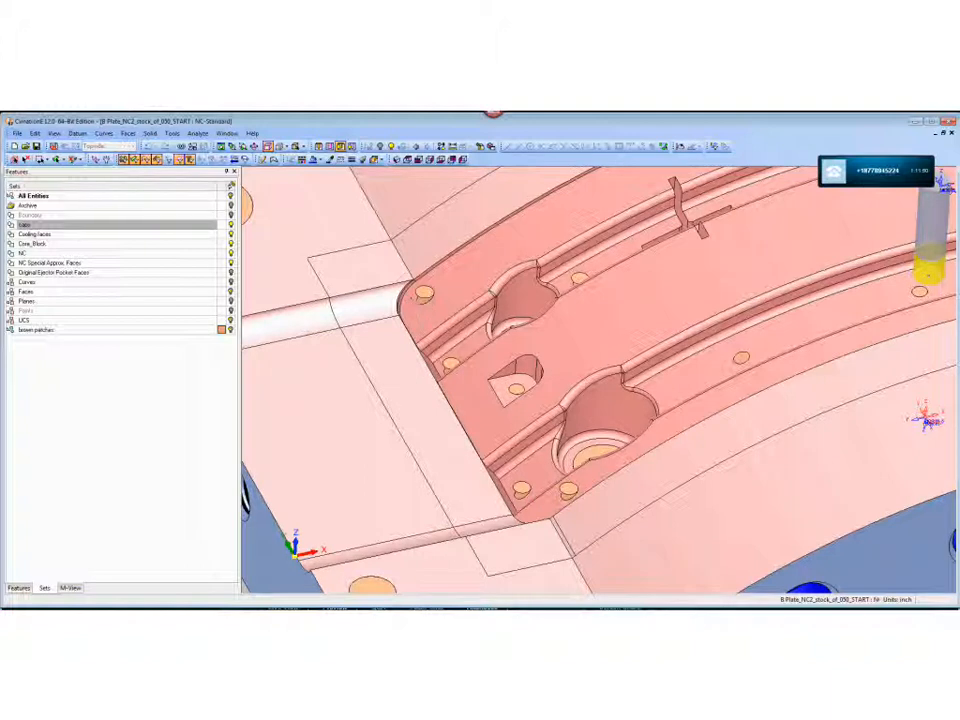
pyautogui.keyDown('ctrl'); pyautogui.moveTo(436, 303); pyautogui.dragTo(514, 354, button='right'); pyautogui.keyUp('ctrl')
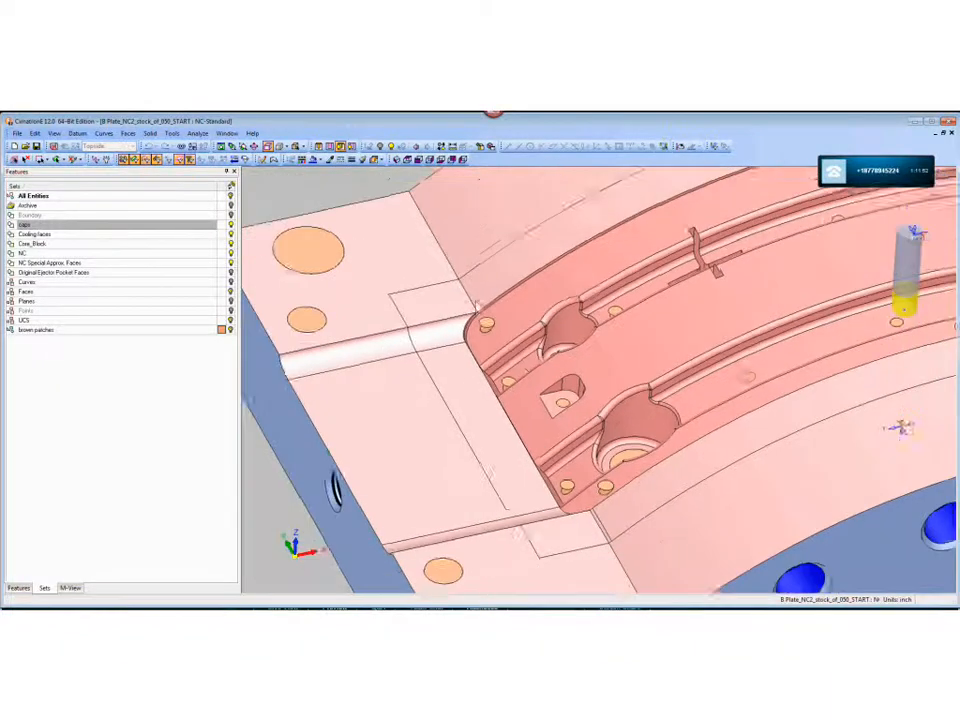
pyautogui.keyDown('ctrl'); pyautogui.moveTo(514, 354); pyautogui.dragTo(492, 339, button='middle'); pyautogui.keyUp('ctrl')
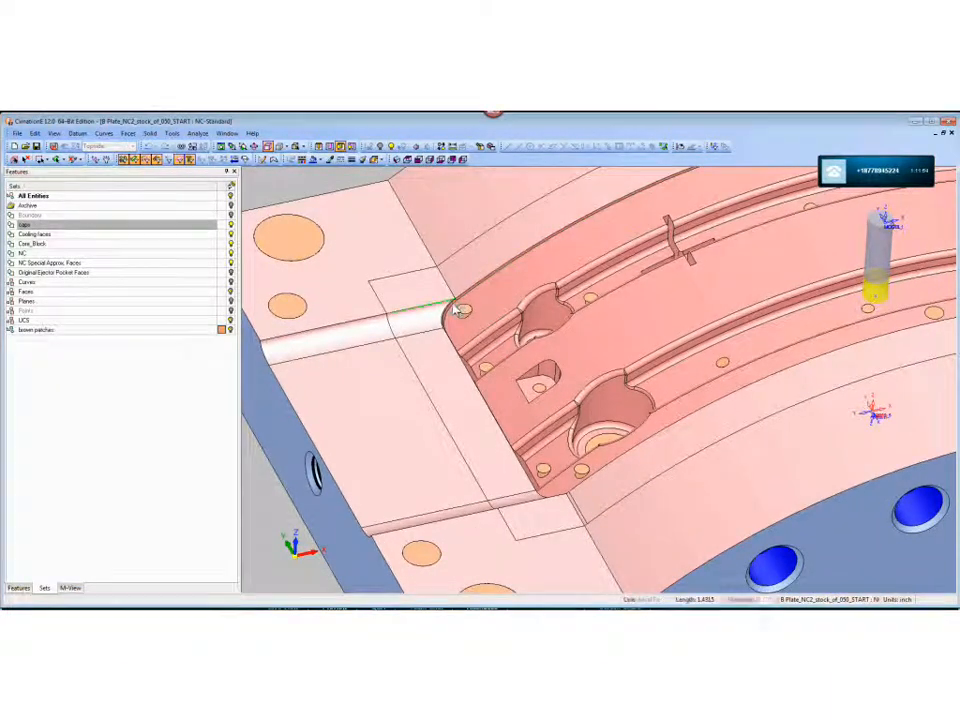
pyautogui.keyDown('ctrl'); pyautogui.moveTo(546, 423); pyautogui.dragTo(478, 385, button='middle'); pyautogui.keyUp('ctrl')
pyautogui.keyDown('ctrl'); pyautogui.moveTo(478, 385); pyautogui.dragTo(476, 376); pyautogui.keyUp('ctrl')
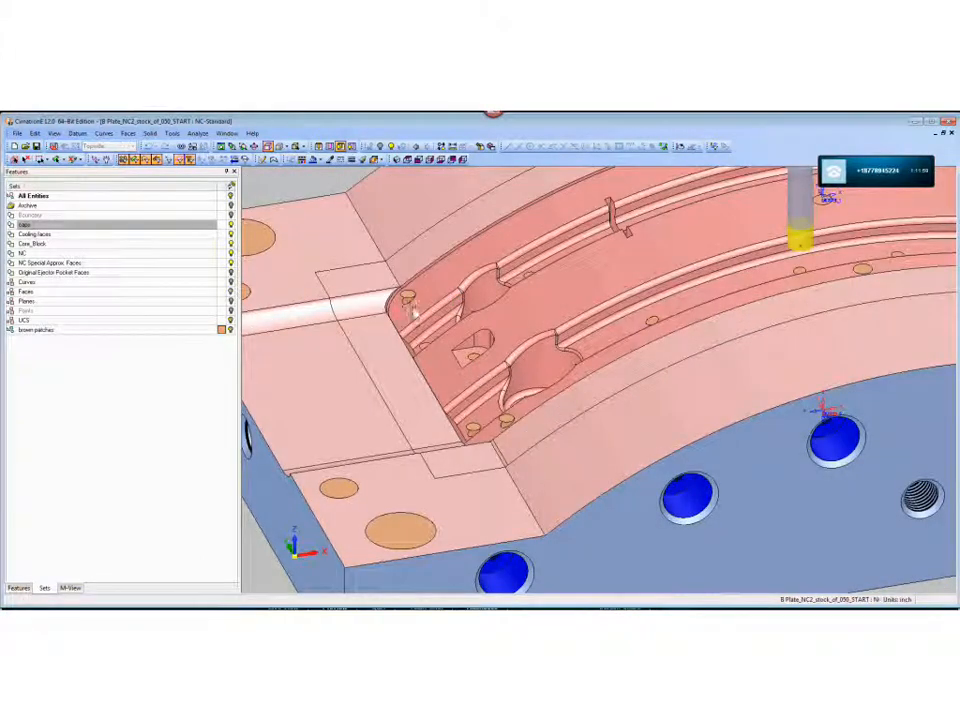
pyautogui.keyDown('ctrl'); pyautogui.moveTo(412, 305); pyautogui.dragTo(670, 323); pyautogui.keyUp('ctrl')
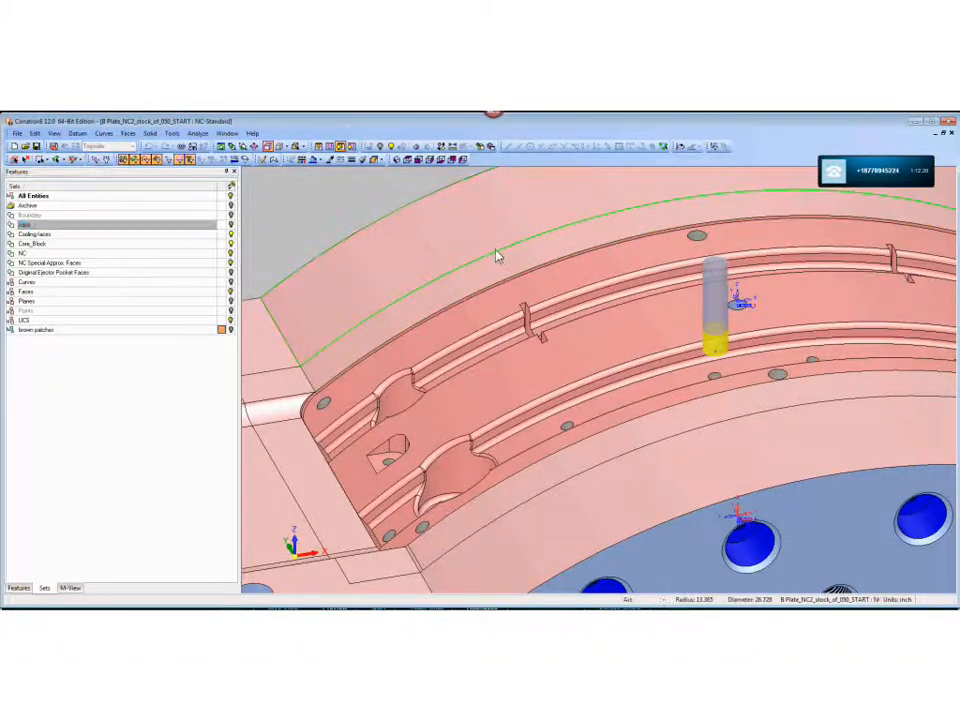
# - Return to the NC environment and open the Drill-Auto-3X_30 procedure for editing
pyautogui.scroll(-4, 508, 312)
pyautogui.moveTo(525, 379); pyautogui.dragTo(540, 343, button='middle')
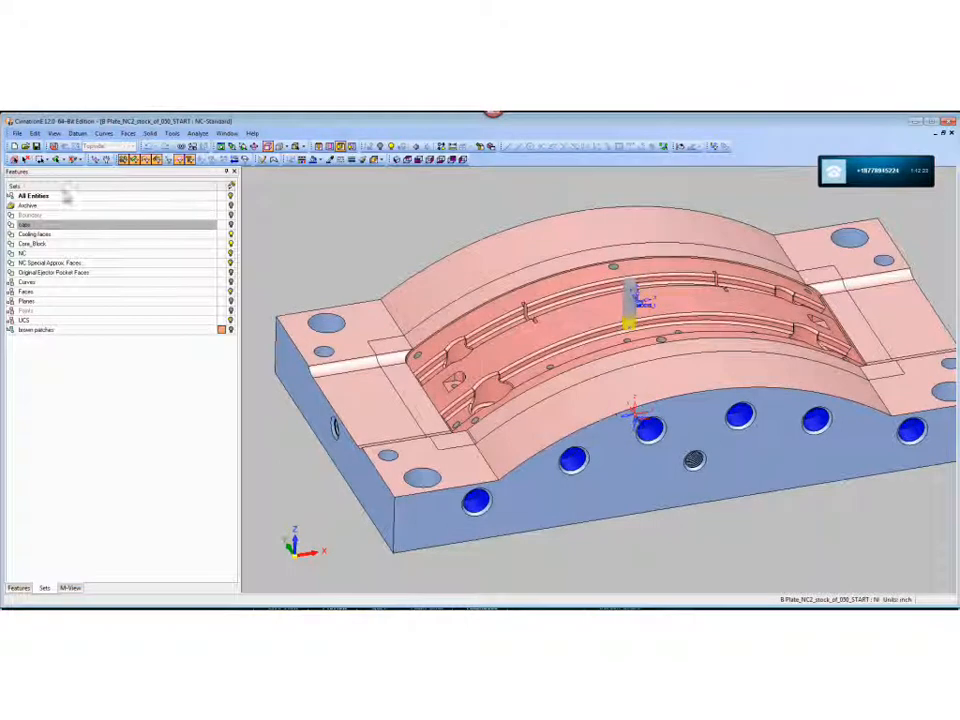
pyautogui.click(53, 147)
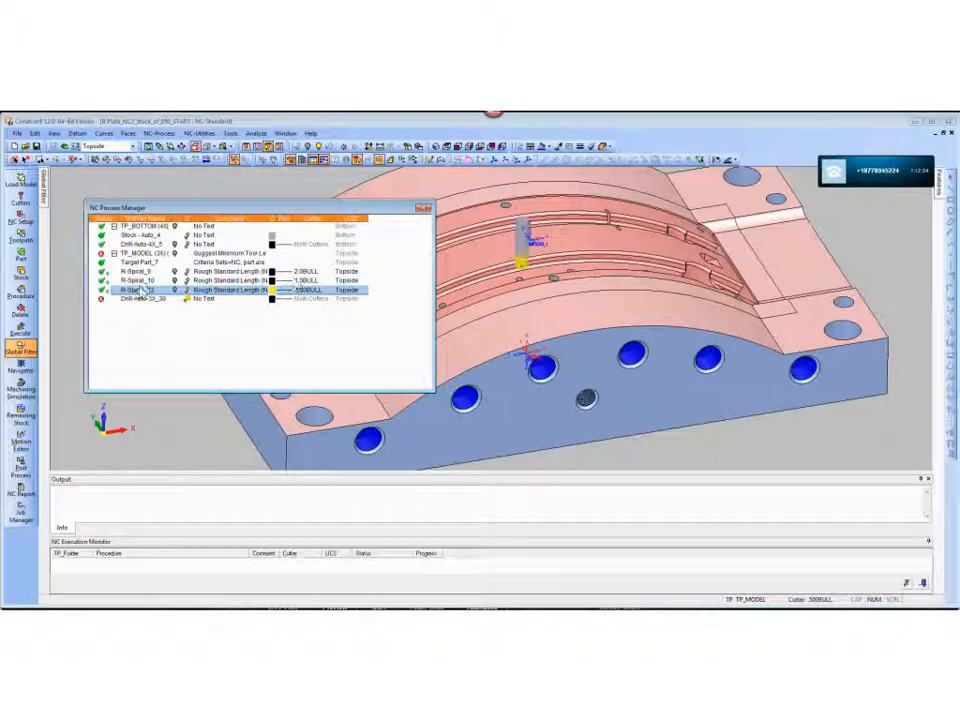
pyautogui.click(137, 299)
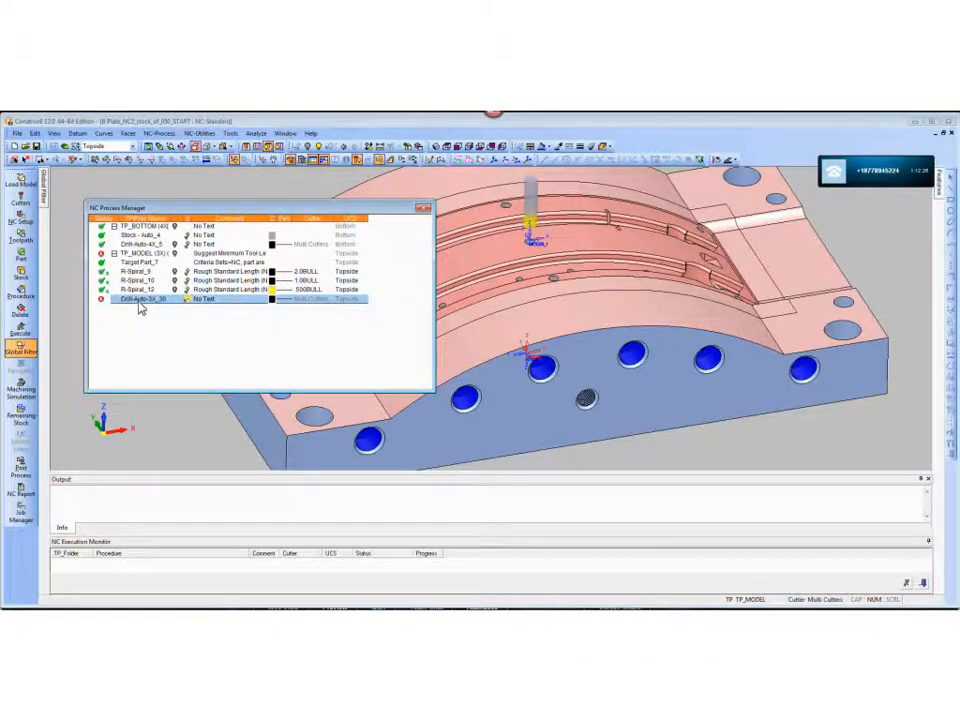
pyautogui.doubleClick(141, 301)
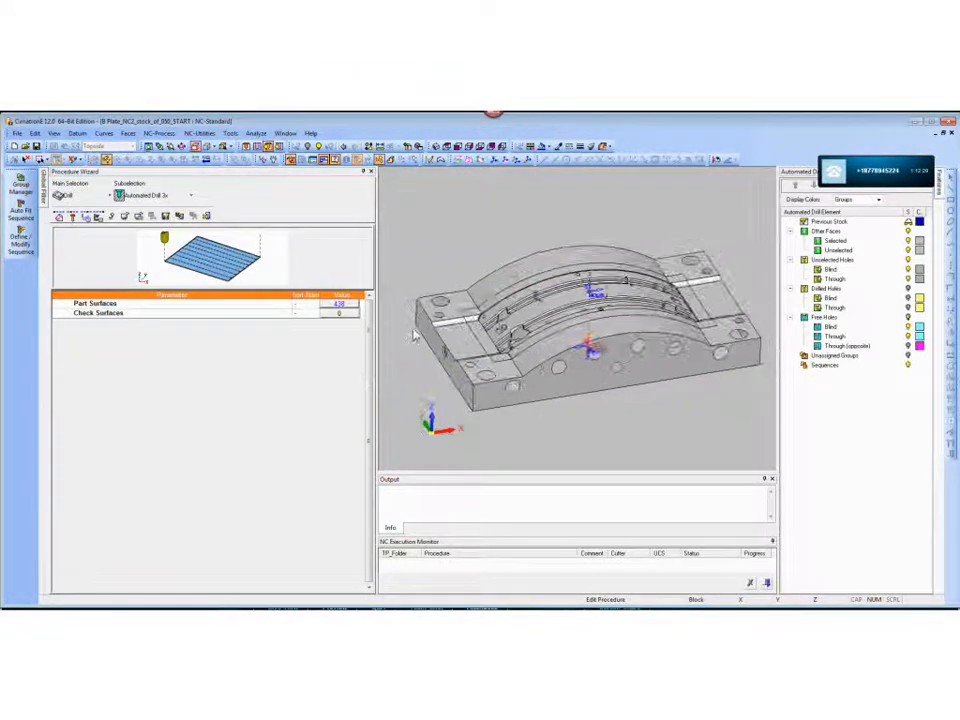
# - Review the drill procedure's parameter groups and check which faces are selected as part surfaces
pyautogui.click(86, 216)
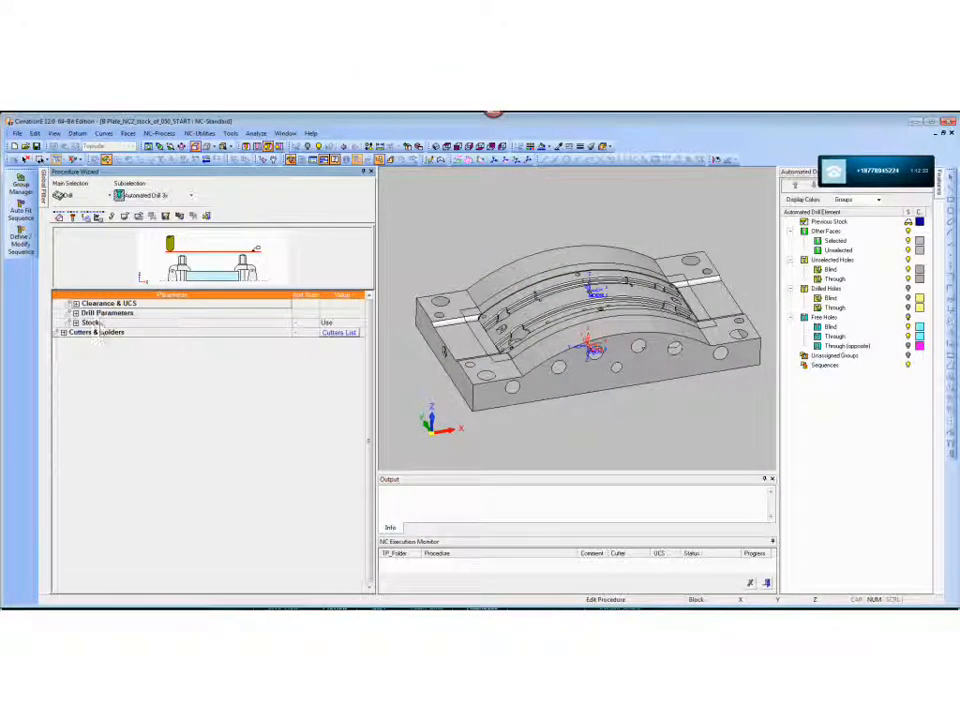
pyautogui.click(72, 216)
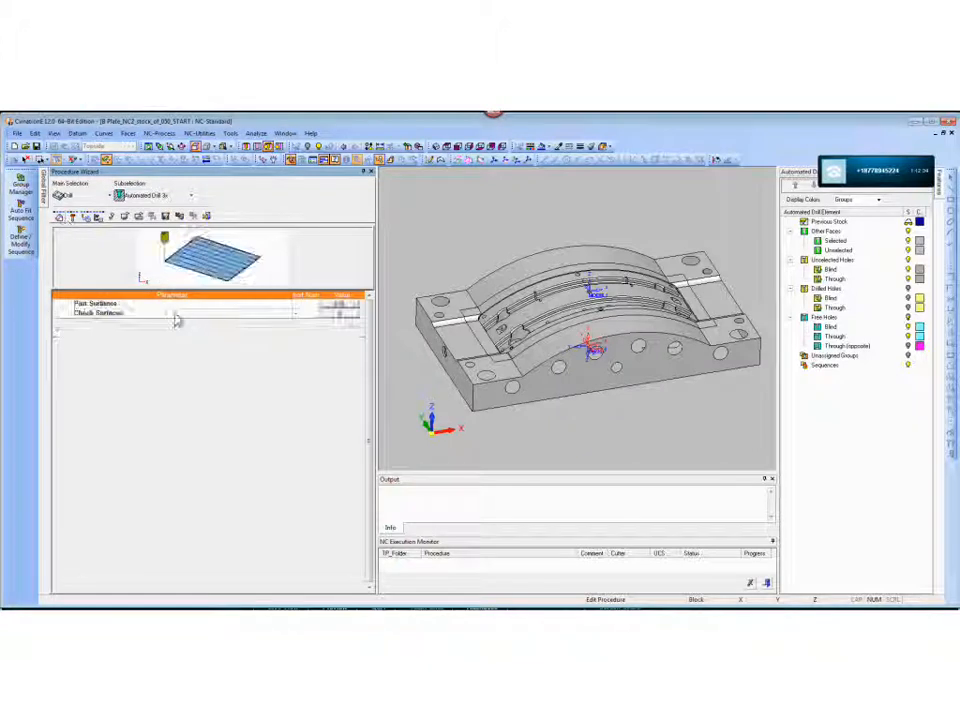
pyautogui.click(343, 305)
pyautogui.moveTo(242, 251); pyautogui.dragTo(535, 366, button='middle')
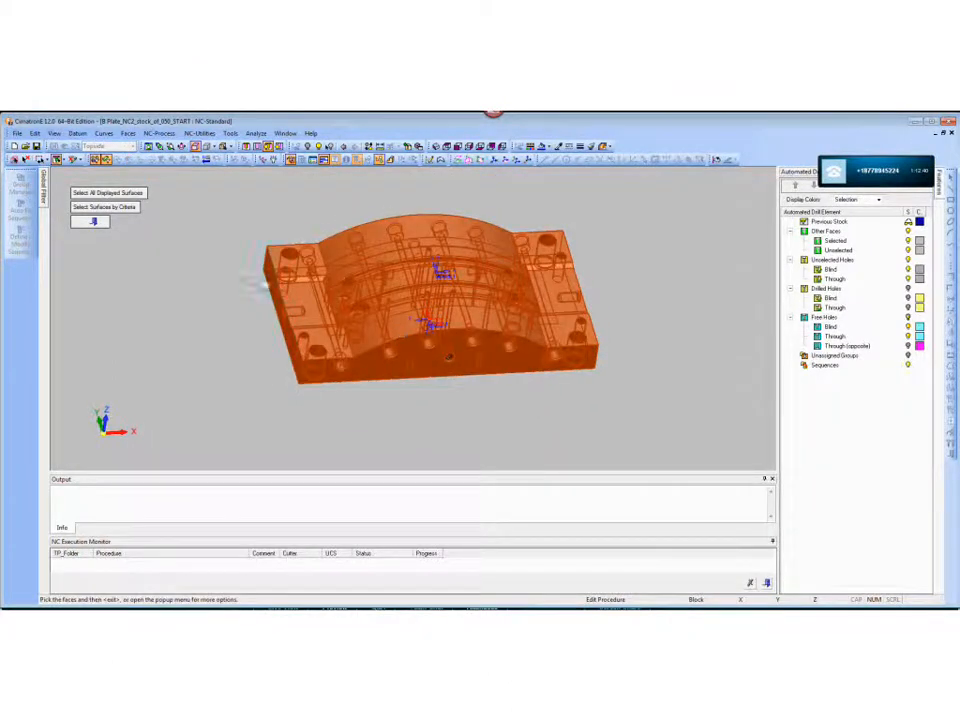
pyautogui.middleClick(217, 273)
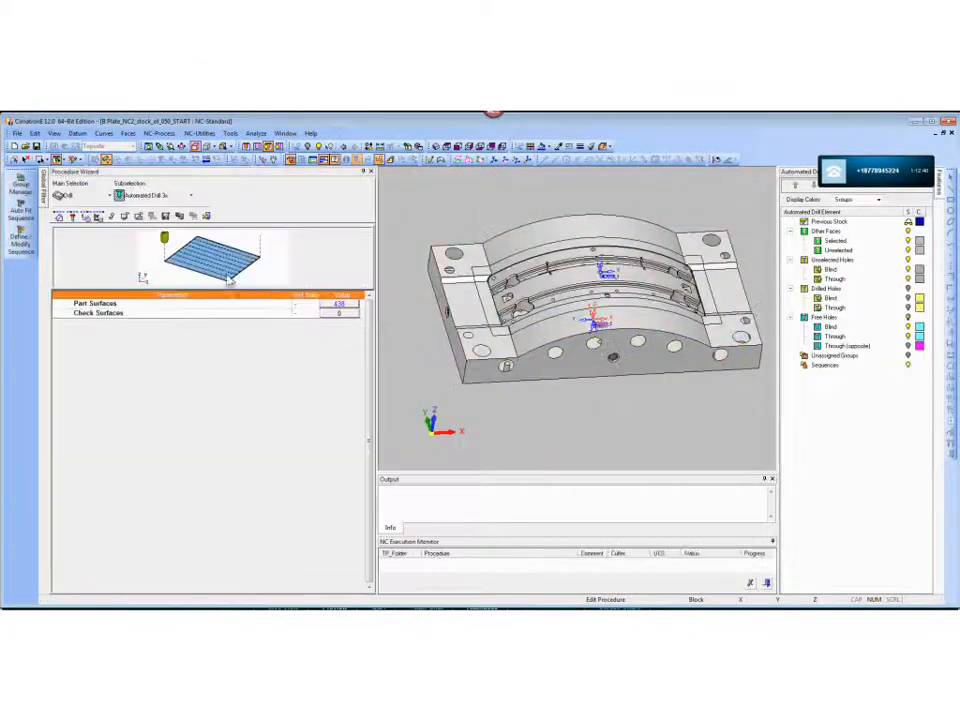
# - Display the drilled holes in the automated drill elements and view the plate from above
pyautogui.click(908, 290)
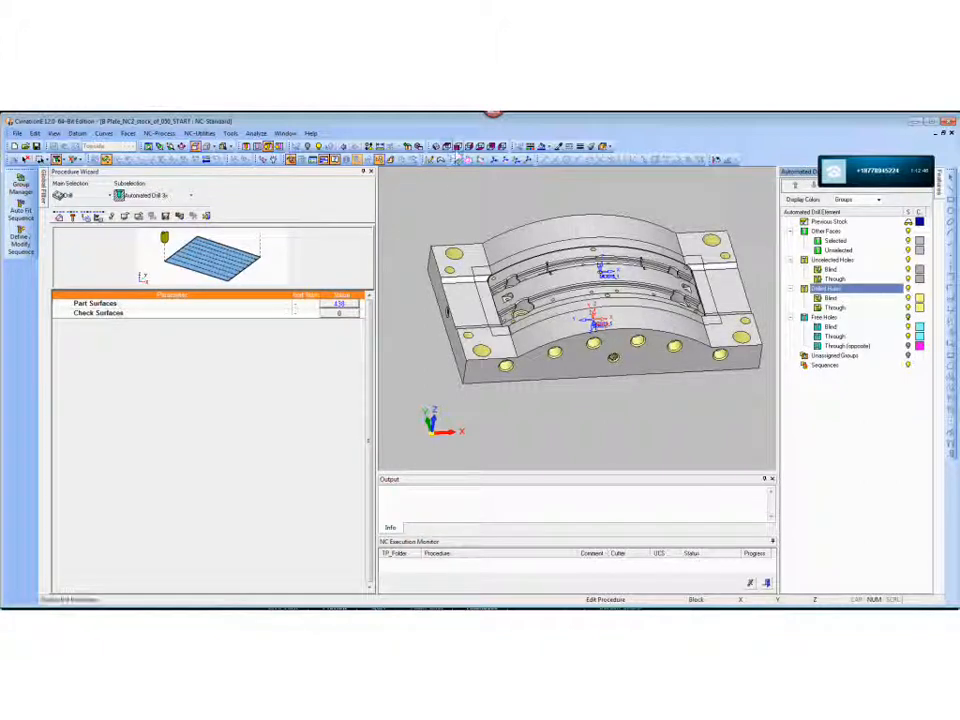
pyautogui.click(448, 148)
pyautogui.click(451, 151)
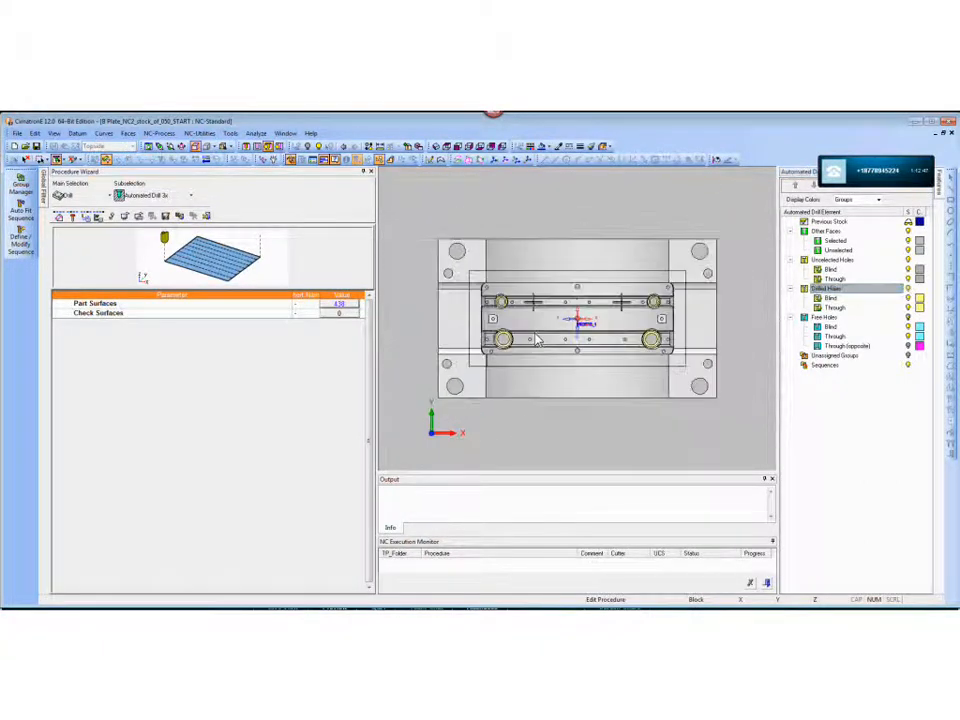
# - Select all the holes inside the curved cavity and auto-group them into unassigned drill groups
pyautogui.click(20, 185)
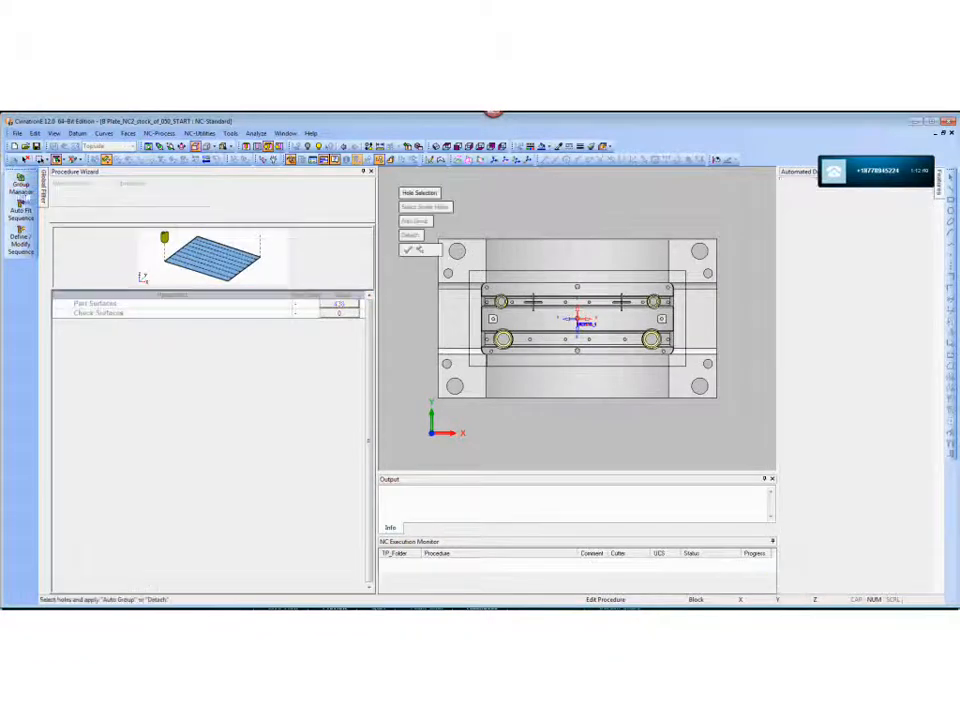
pyautogui.moveTo(484, 289); pyautogui.dragTo(679, 364)
pyautogui.scroll(3, 683, 372)
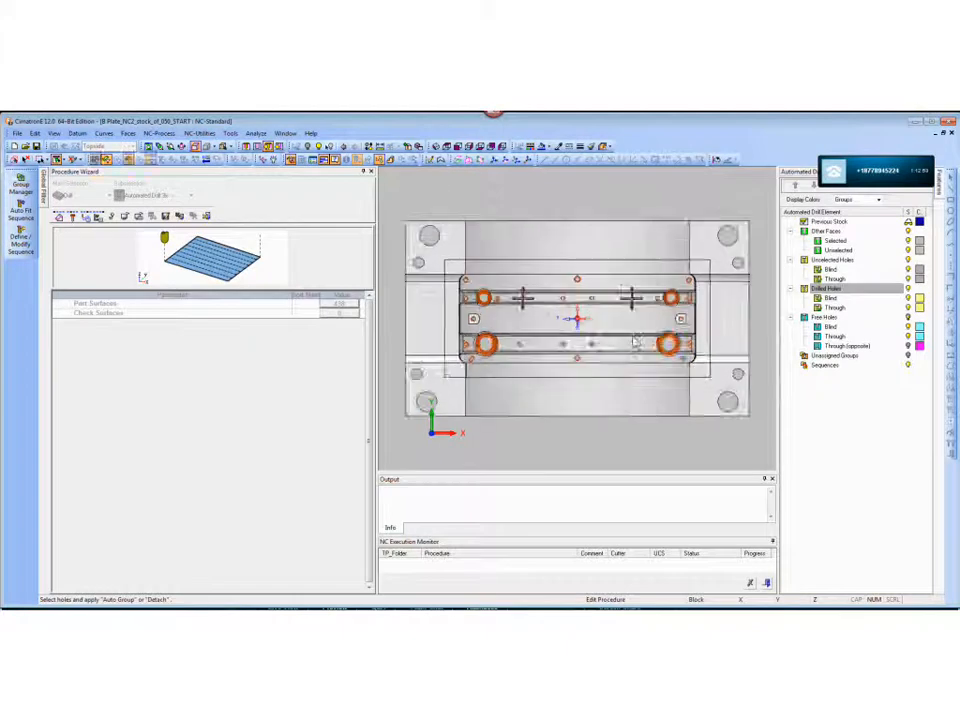
pyautogui.moveTo(452, 271); pyautogui.dragTo(458, 389)
pyautogui.moveTo(705, 266); pyautogui.dragTo(712, 402)
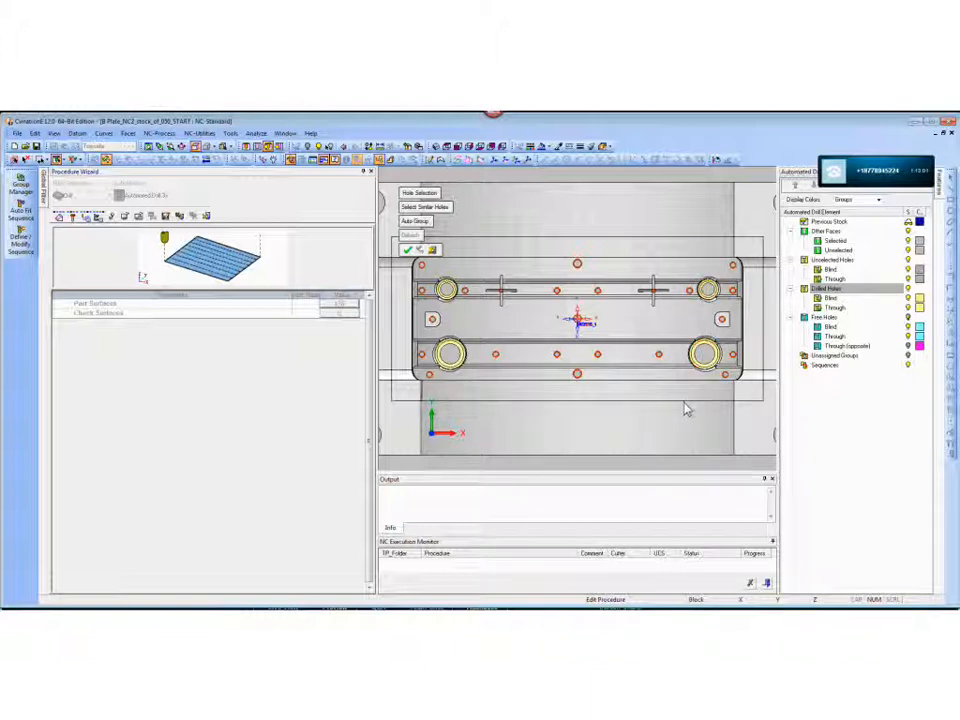
pyautogui.middleClick(650, 427)
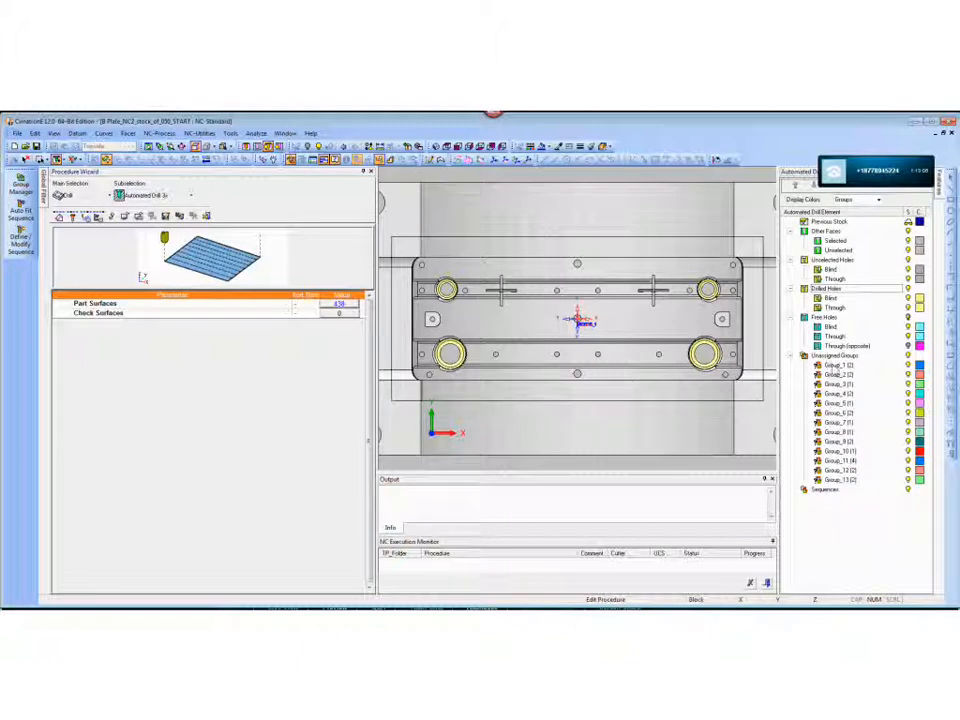
# - Auto-fit drilling sequences to all unassigned hole groups, then save and calculate the Drill-Auto-3X_30 procedure
pyautogui.rightClick(834, 357)
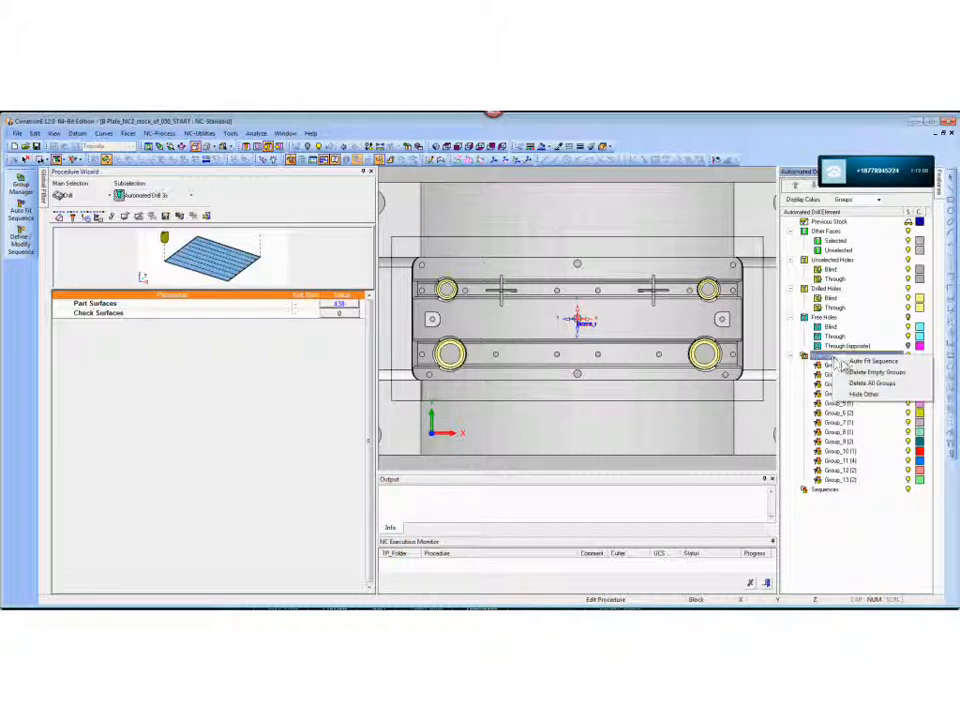
pyautogui.click(872, 361)
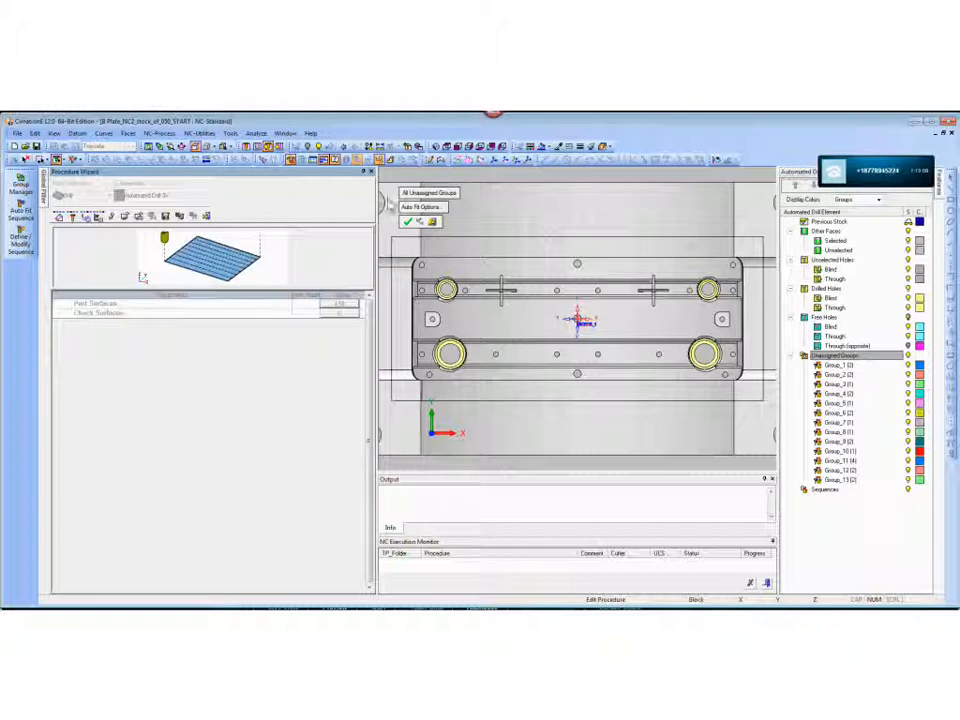
pyautogui.click(432, 209)
pyautogui.moveTo(116, 218); pyautogui.dragTo(151, 221)
pyautogui.click(131, 219)
pyautogui.click(133, 267)
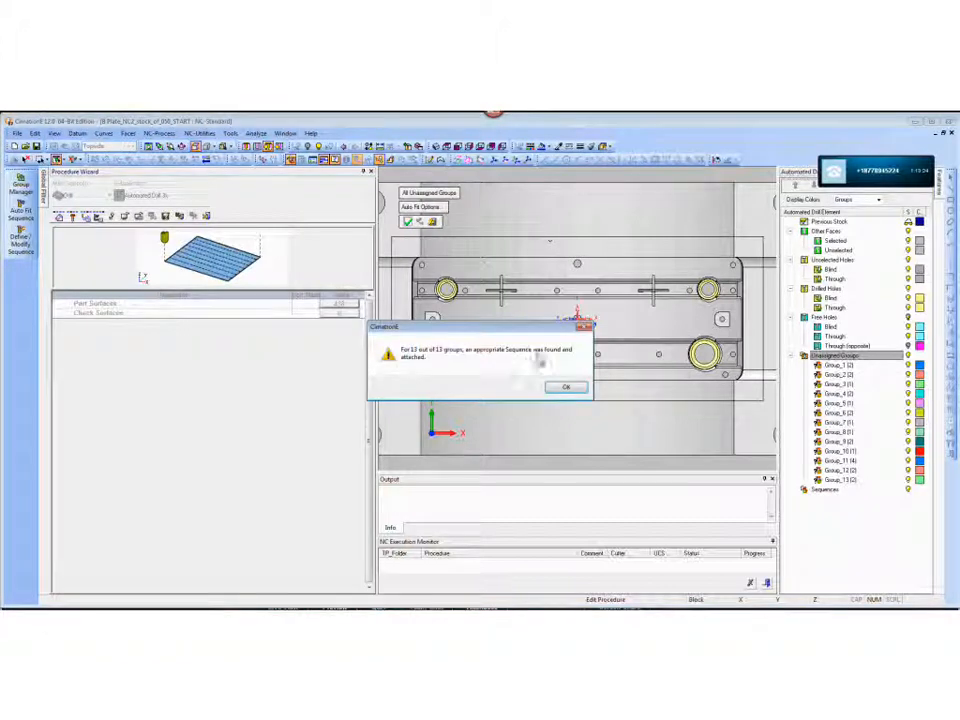
pyautogui.click(559, 388)
pyautogui.rightClick(535, 221)
pyautogui.click(567, 254)
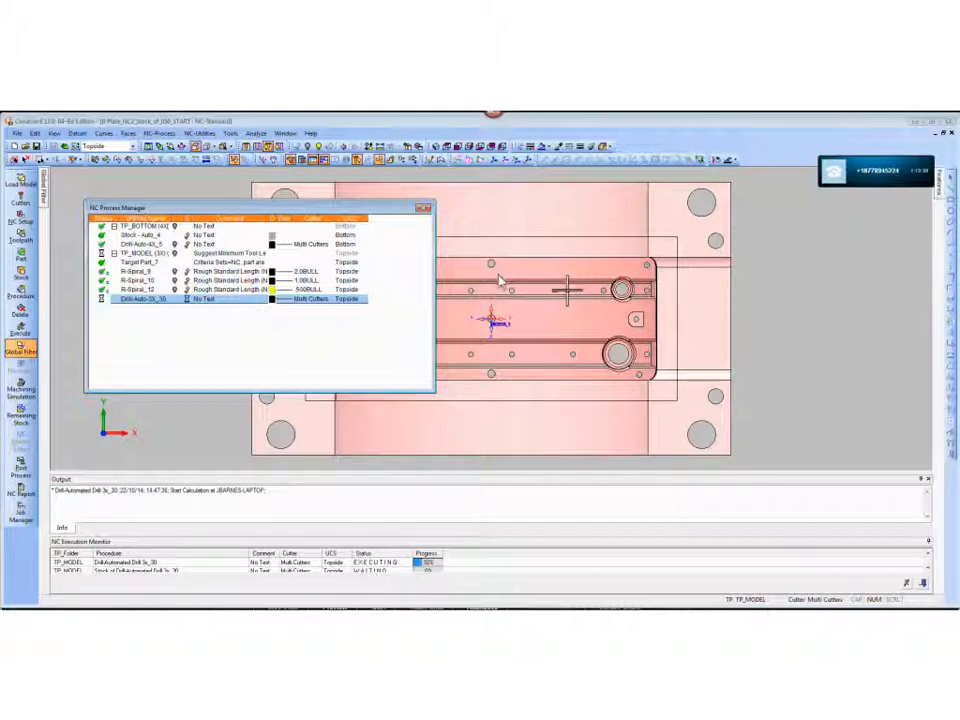
# - Examine the calculated drill motions at the hole entries near the end of the curved cavity
pyautogui.keyDown('ctrl'); pyautogui.moveTo(583, 362); pyautogui.dragTo(748, 366, button='middle'); pyautogui.keyUp('ctrl')
pyautogui.keyDown('ctrl'); pyautogui.moveTo(748, 366); pyautogui.dragTo(705, 290); pyautogui.keyUp('ctrl')
pyautogui.keyDown('ctrl'); pyautogui.moveTo(706, 291); pyautogui.dragTo(703, 369, button='right'); pyautogui.keyUp('ctrl')
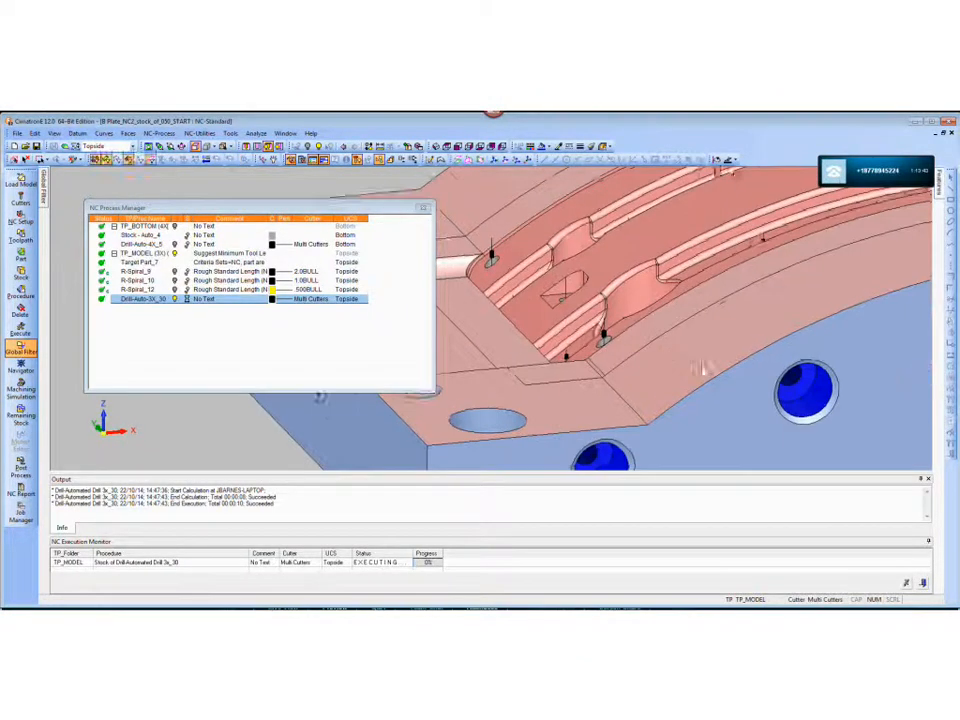
pyautogui.keyDown('ctrl'); pyautogui.moveTo(703, 369); pyautogui.dragTo(696, 326); pyautogui.keyUp('ctrl')
pyautogui.keyDown('ctrl'); pyautogui.moveTo(692, 376); pyautogui.dragTo(654, 317, button='middle'); pyautogui.keyUp('ctrl')
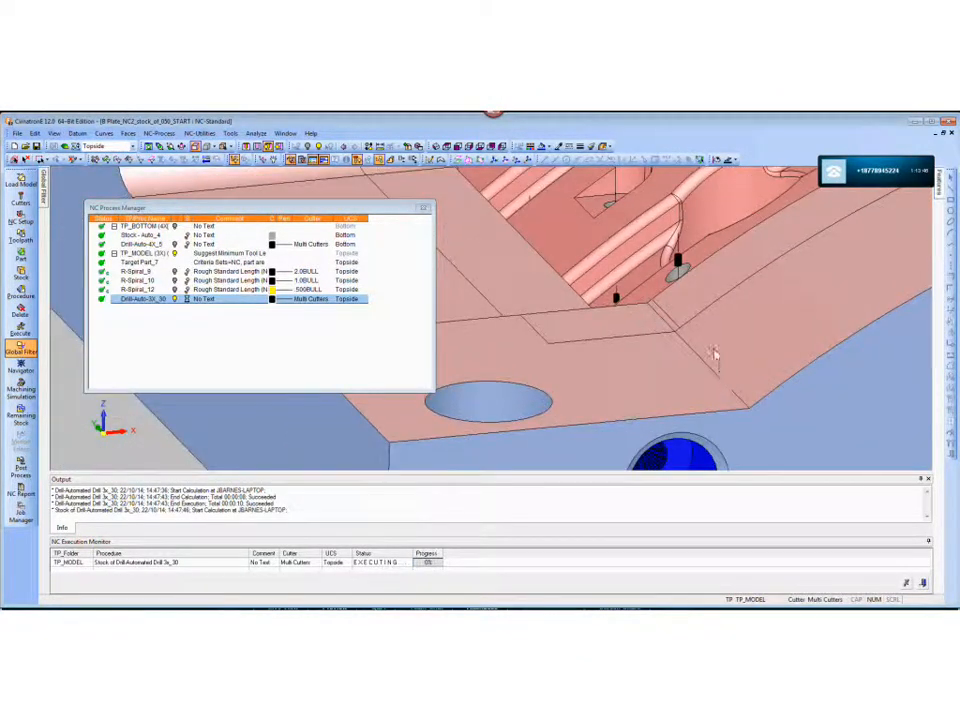
pyautogui.keyDown('ctrl'); pyautogui.moveTo(713, 354); pyautogui.dragTo(714, 296, button='right'); pyautogui.keyUp('ctrl')
pyautogui.keyDown('ctrl'); pyautogui.moveTo(714, 296); pyautogui.dragTo(623, 336, button='middle'); pyautogui.keyUp('ctrl')
# - Display the remaining stock of R-Spiral_12 and examine the drill motions against the roughed cavity surface
pyautogui.click(190, 290)
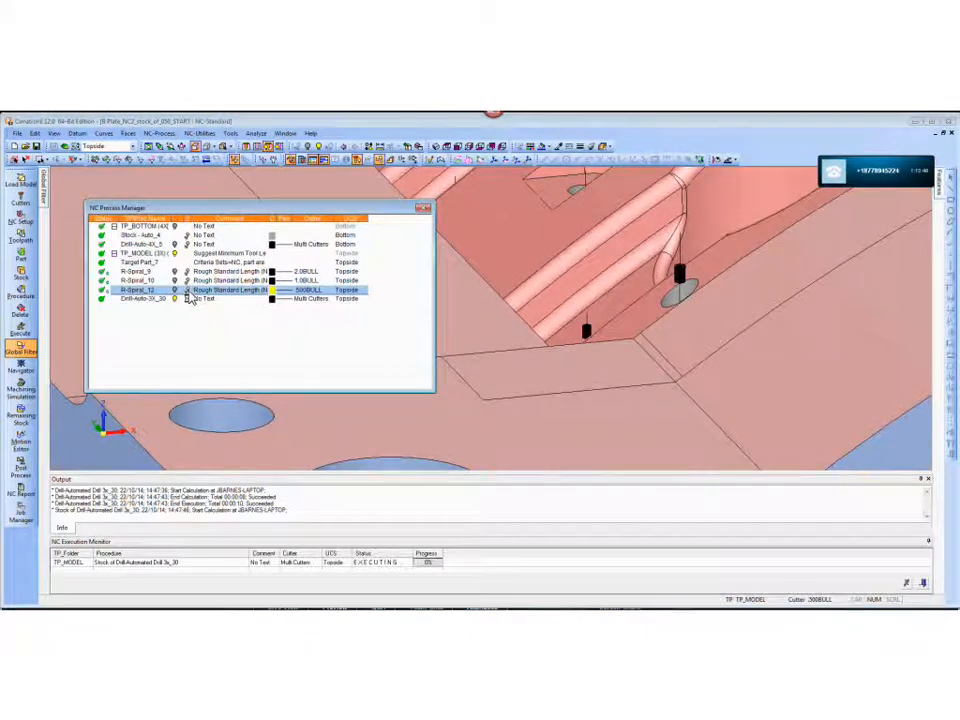
pyautogui.keyDown('ctrl'); pyautogui.moveTo(598, 308); pyautogui.dragTo(640, 327, button='middle'); pyautogui.keyUp('ctrl')
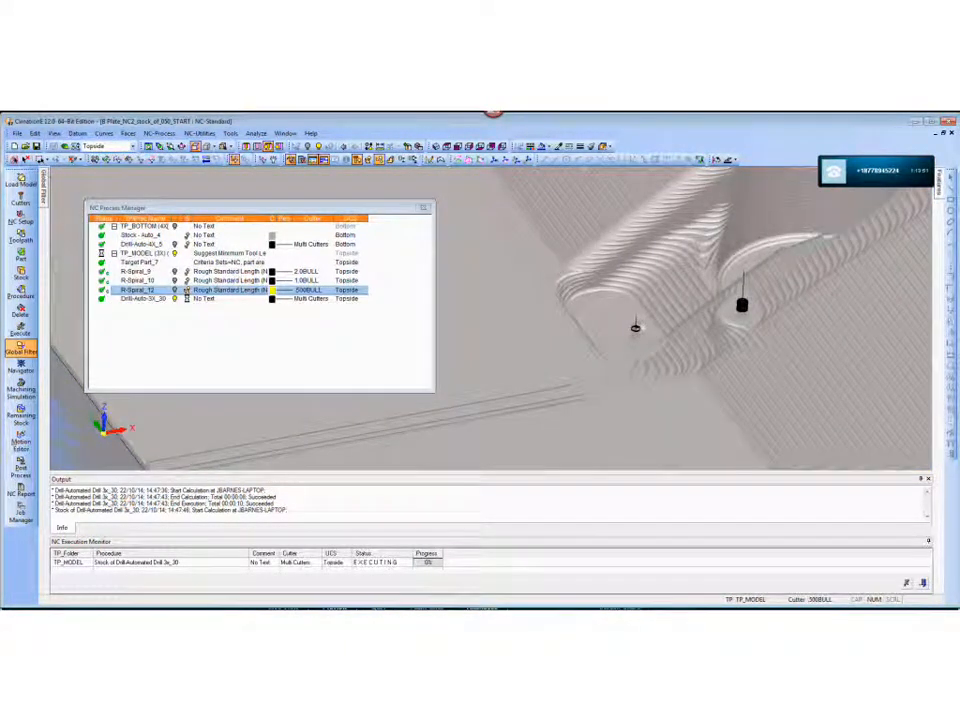
pyautogui.keyDown('ctrl'); pyautogui.moveTo(632, 326); pyautogui.dragTo(718, 449, button='middle'); pyautogui.keyUp('ctrl')
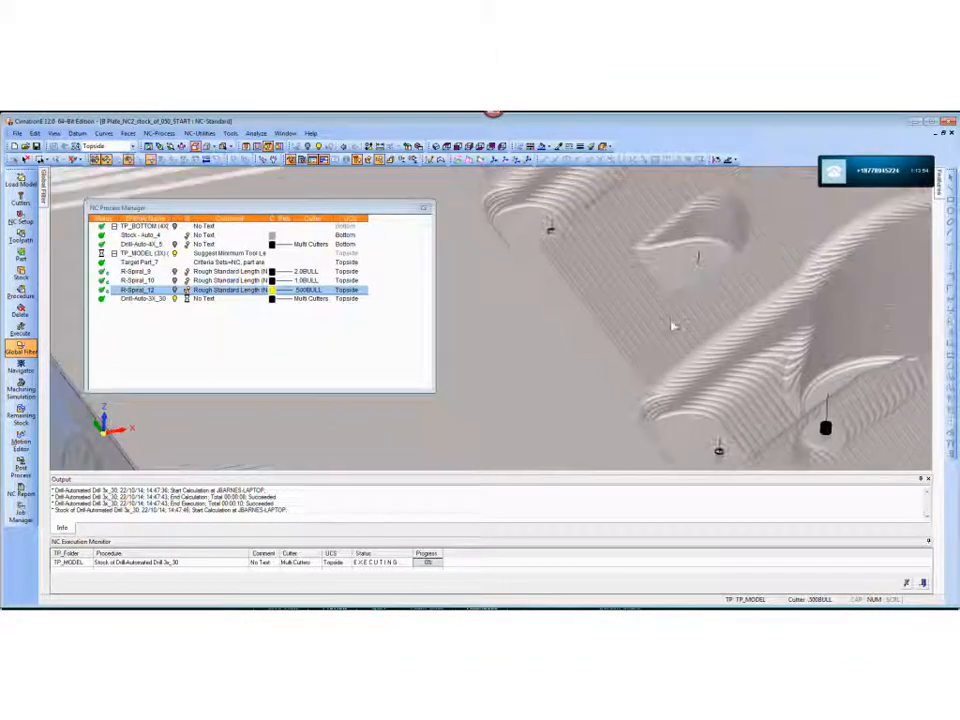
pyautogui.keyDown('ctrl'); pyautogui.moveTo(698, 262); pyautogui.dragTo(717, 318, button='middle'); pyautogui.keyUp('ctrl')
pyautogui.keyDown('ctrl'); pyautogui.moveTo(580, 270); pyautogui.dragTo(563, 309, button='right'); pyautogui.keyUp('ctrl')
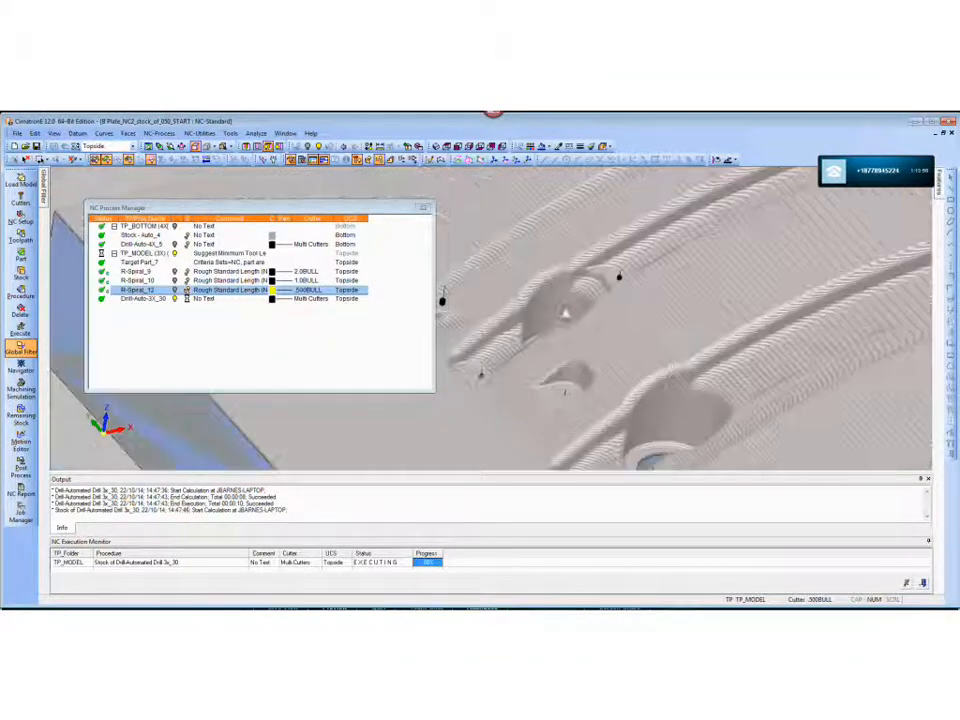
pyautogui.keyDown('ctrl'); pyautogui.moveTo(726, 274); pyautogui.dragTo(662, 367, button='middle'); pyautogui.keyUp('ctrl')
pyautogui.keyDown('ctrl'); pyautogui.moveTo(626, 345); pyautogui.dragTo(748, 264); pyautogui.keyUp('ctrl')
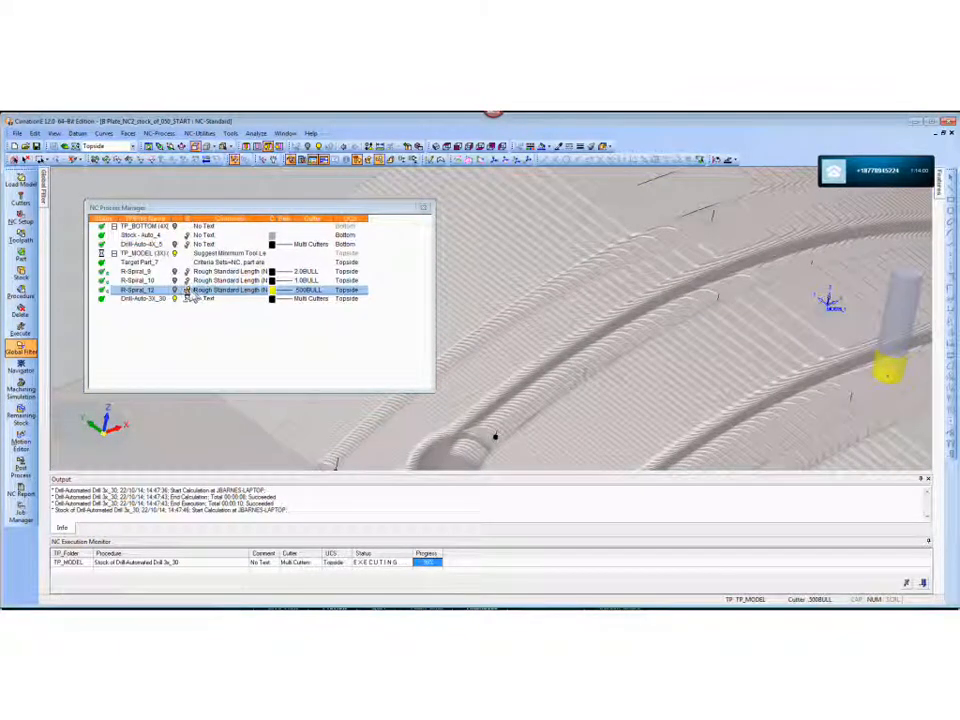
# - Hide the R-Spiral_12 stock and examine the hole at the centre of the cross-shaped slot
pyautogui.keyDown('ctrl'); pyautogui.moveTo(683, 307); pyautogui.dragTo(596, 279, button='right'); pyautogui.keyUp('ctrl')
pyautogui.keyDown('ctrl'); pyautogui.moveTo(596, 279); pyautogui.dragTo(608, 343); pyautogui.keyUp('ctrl')
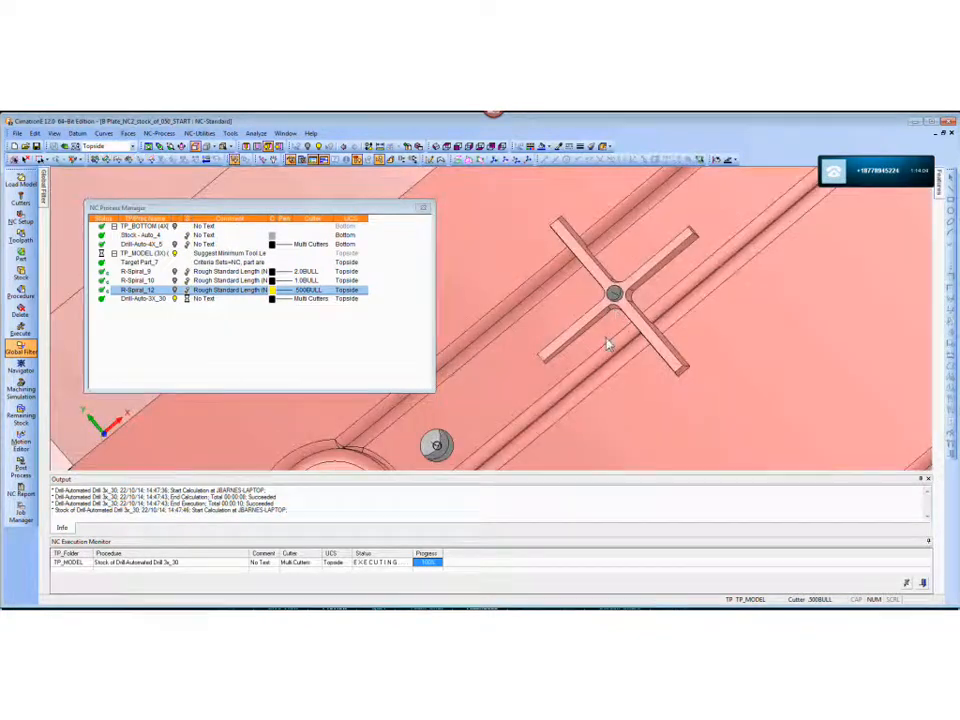
pyautogui.keyDown('ctrl'); pyautogui.moveTo(616, 300); pyautogui.dragTo(624, 289); pyautogui.keyUp('ctrl')
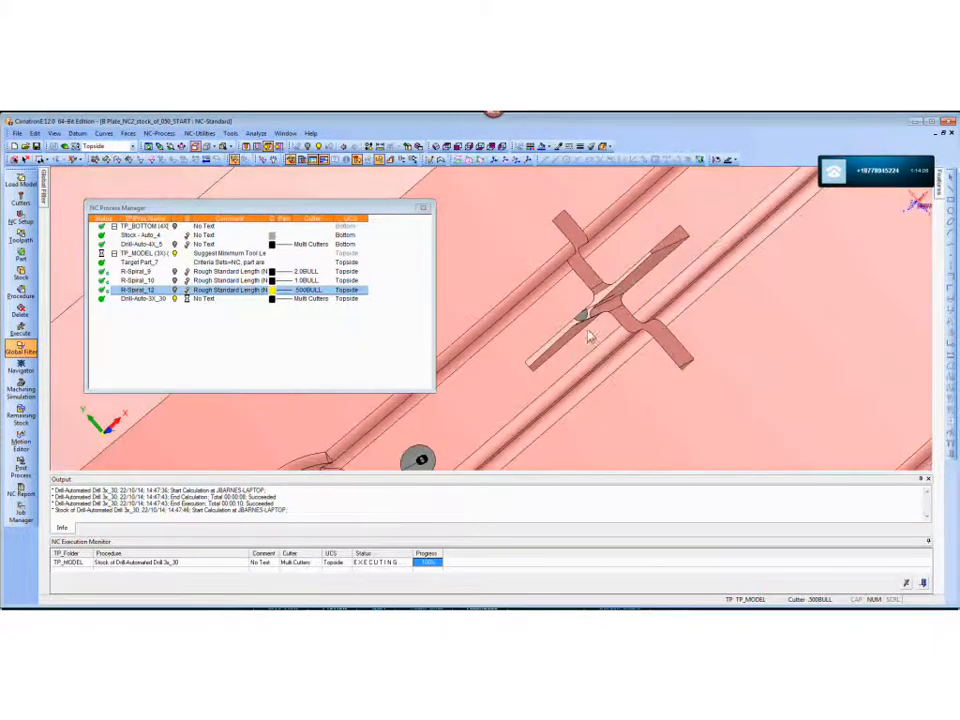
pyautogui.keyDown('ctrl'); pyautogui.moveTo(579, 323); pyautogui.dragTo(602, 313); pyautogui.keyUp('ctrl')
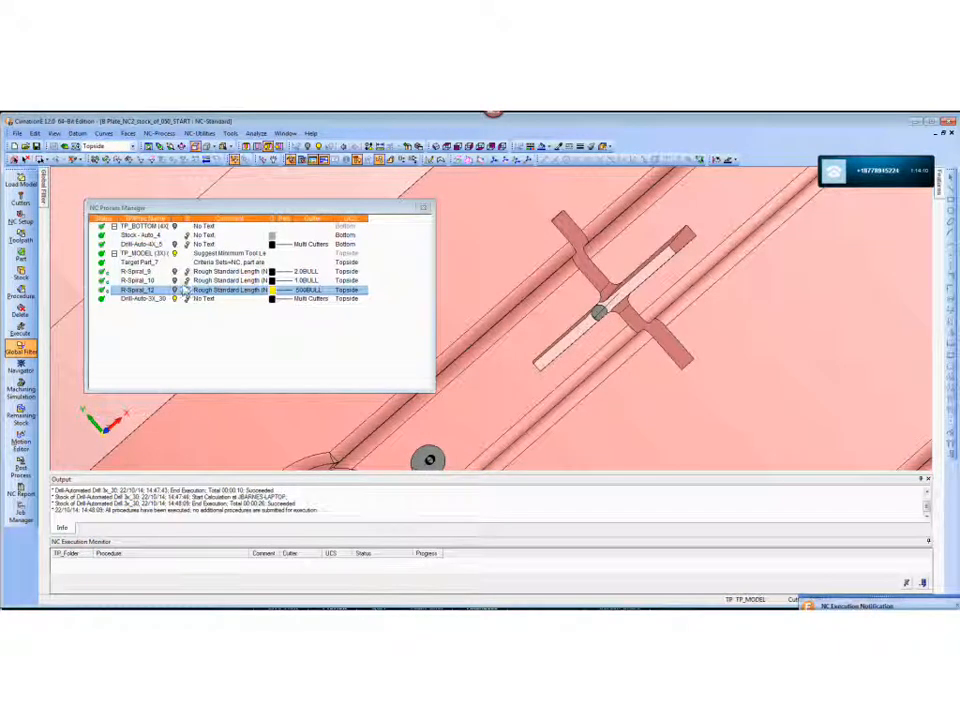
# - Show the R-Spiral_12 remaining stock again and start a Dynamic Section near the cross-shaped slot
pyautogui.click(187, 291)
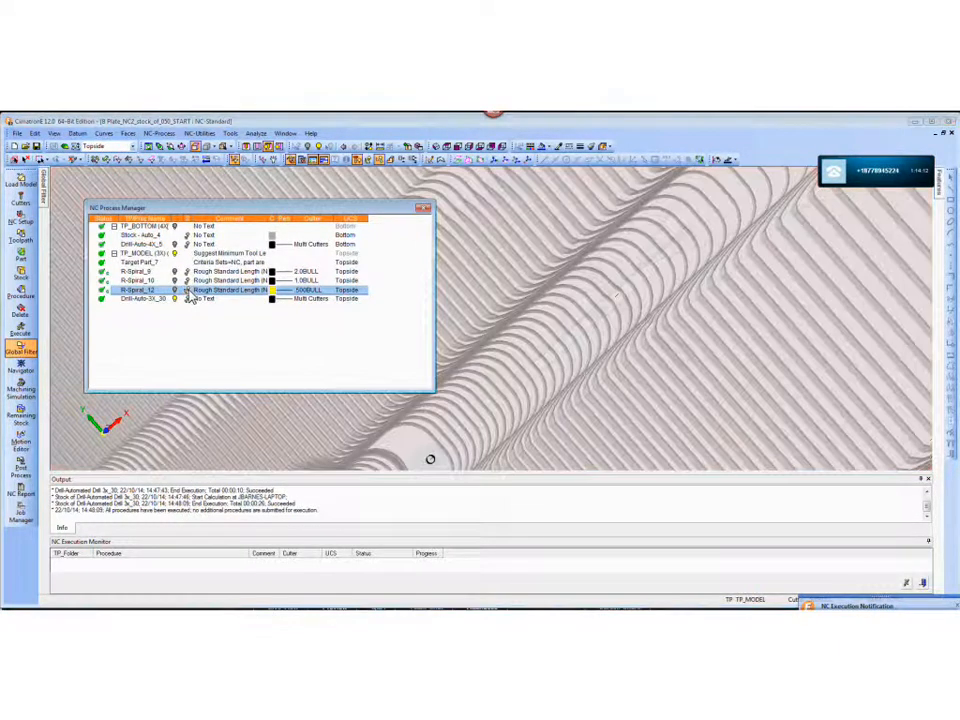
pyautogui.scroll(5, 644, 243)
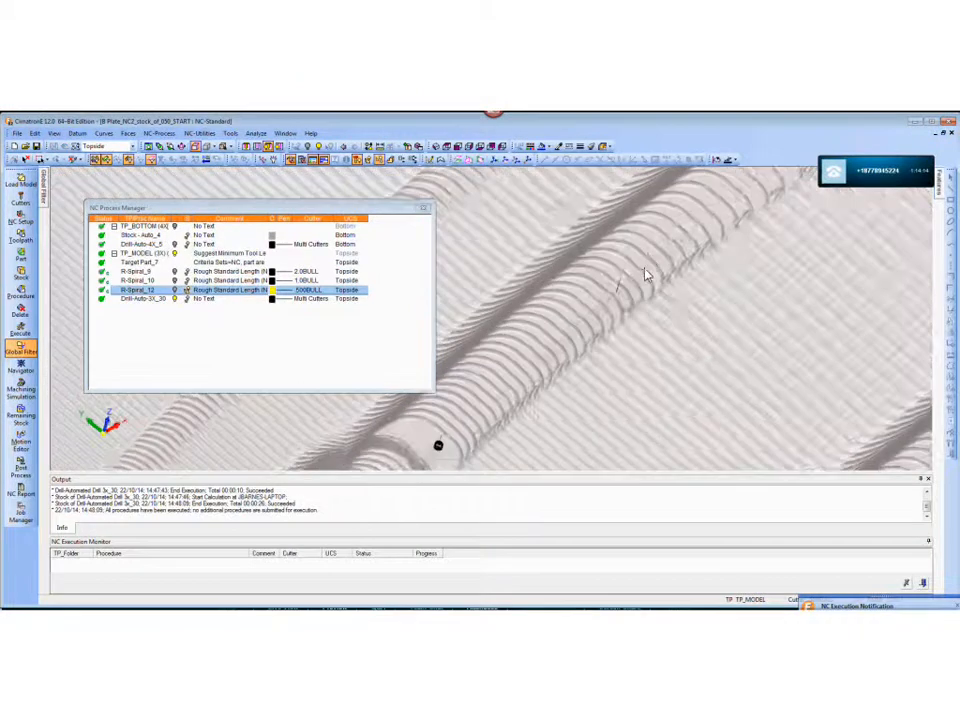
pyautogui.moveTo(138, 367)
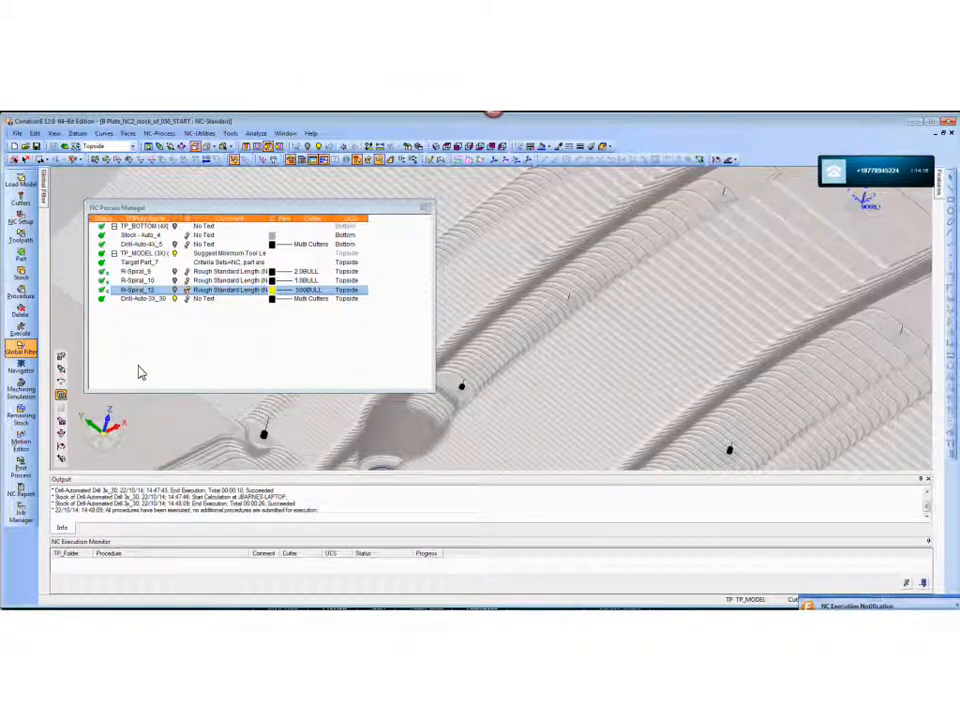
pyautogui.click(61, 397)
pyautogui.scroll(2, 712, 326)
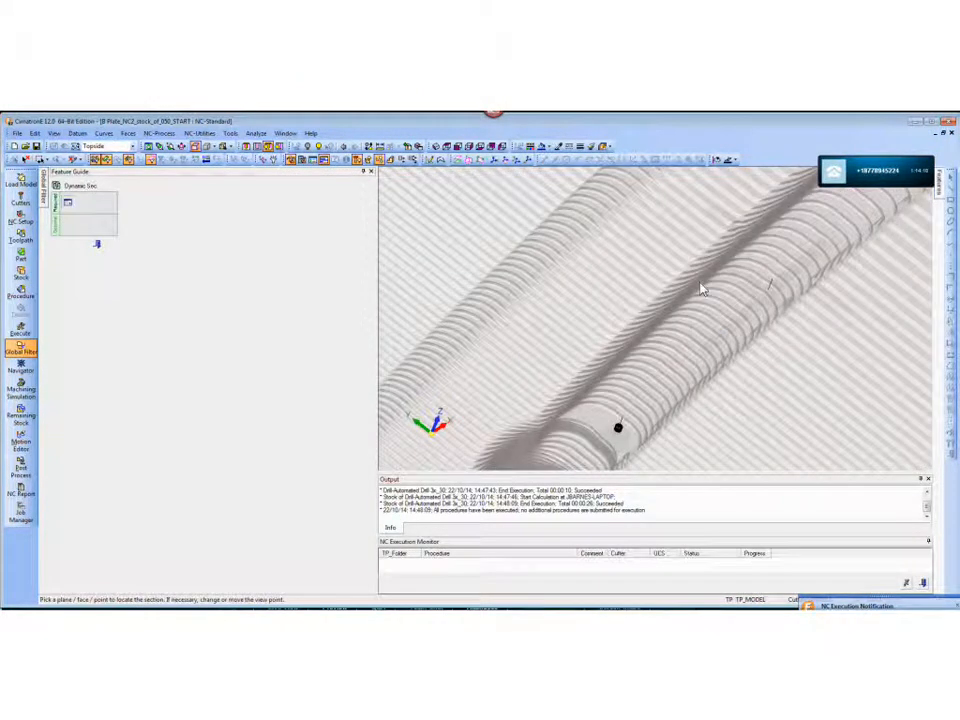
pyautogui.moveTo(701, 287); pyautogui.dragTo(692, 300, button='middle')
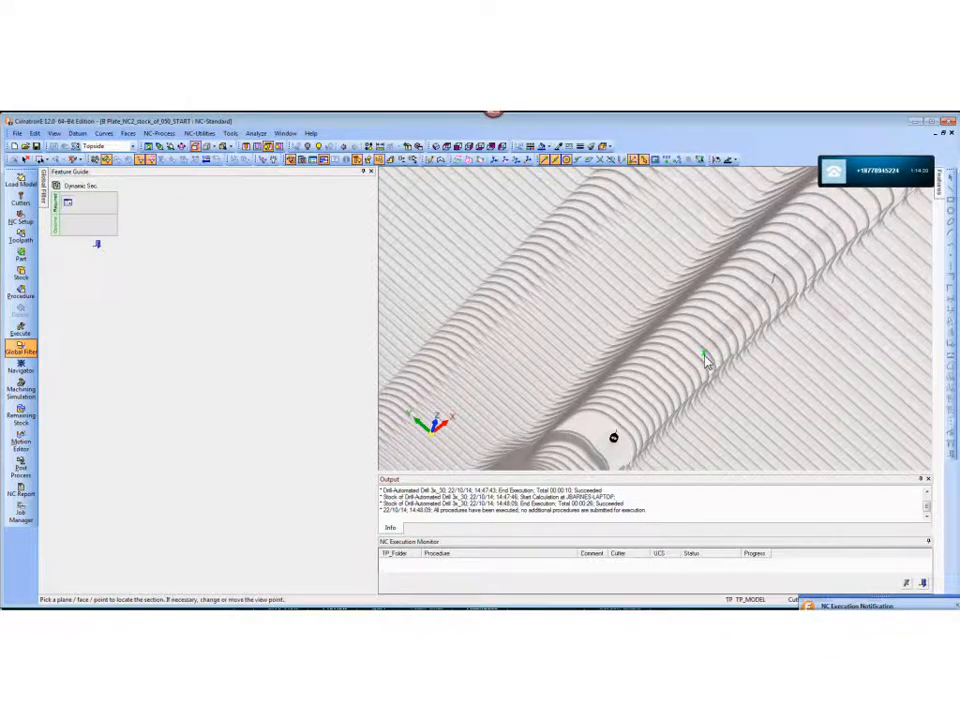
pyautogui.click(703, 362)
pyautogui.click(706, 327)
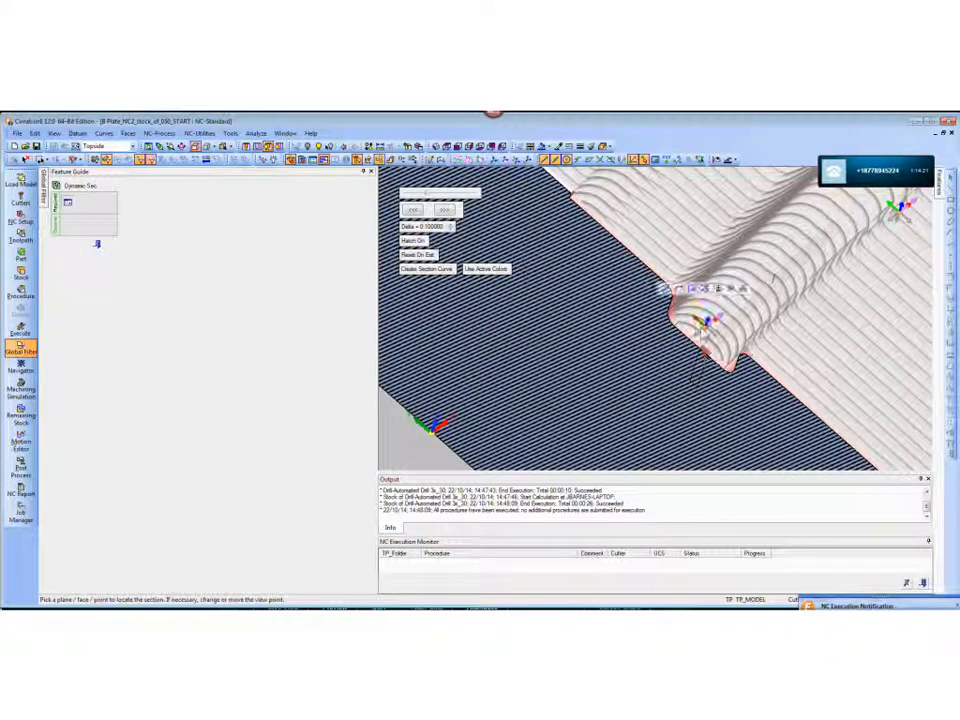
pyautogui.click(698, 326)
pyautogui.middleClick(731, 358)
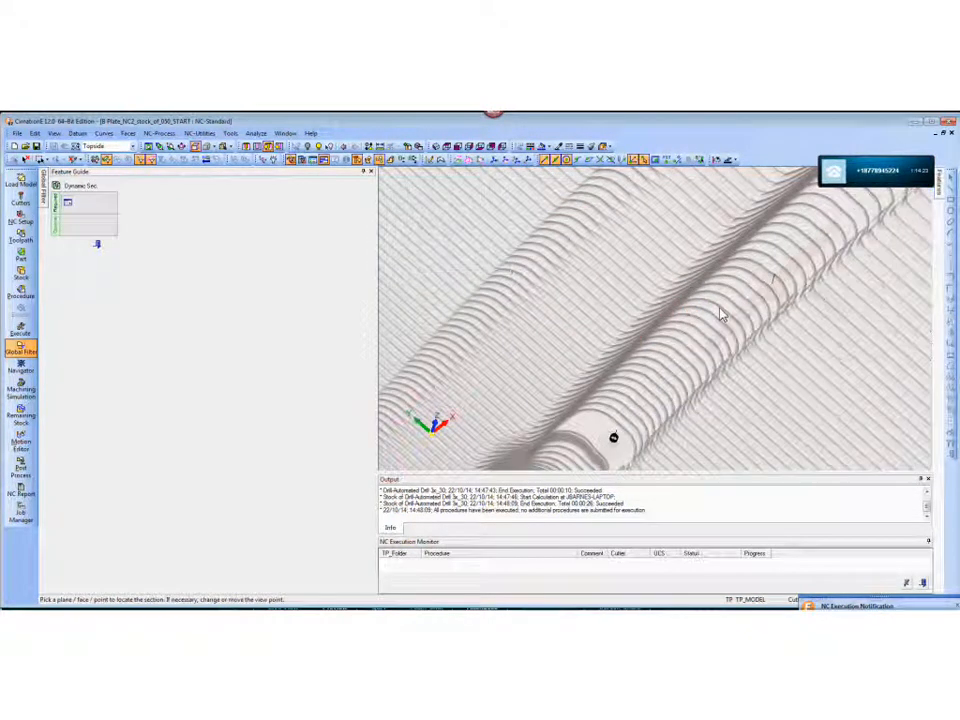
# - Section the plate lengthwise through the cross-shaped slot and examine the drill motion in its centre hole
pyautogui.click(706, 357)
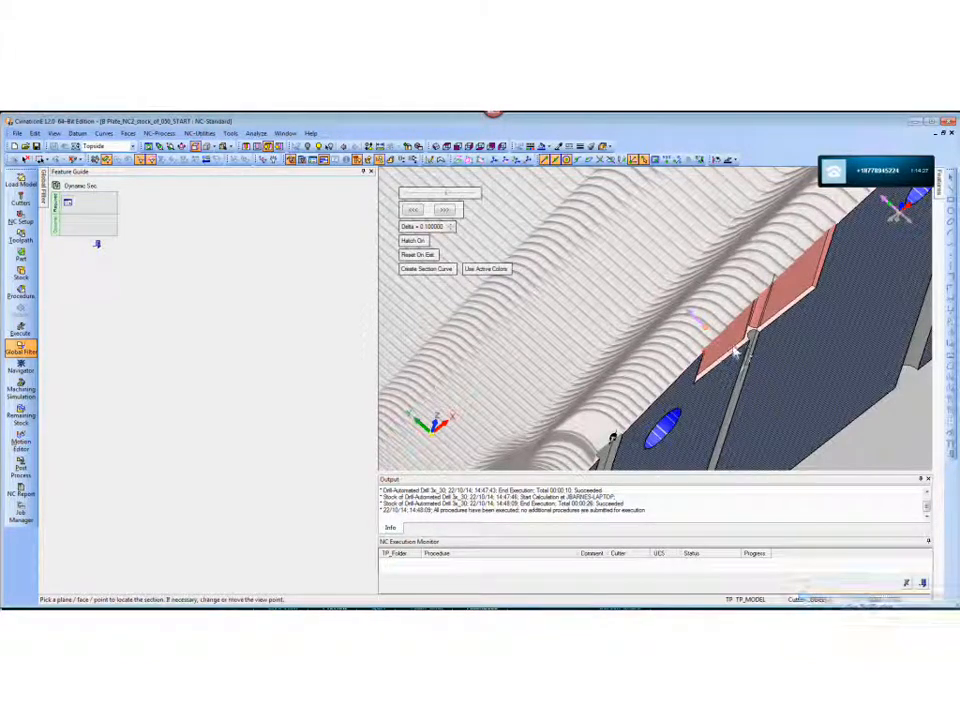
pyautogui.moveTo(737, 351)
pyautogui.mouseDown(button='middle')
pyautogui.moveTo(720, 317)
pyautogui.moveTo(676, 324)
pyautogui.mouseUp(button='middle')
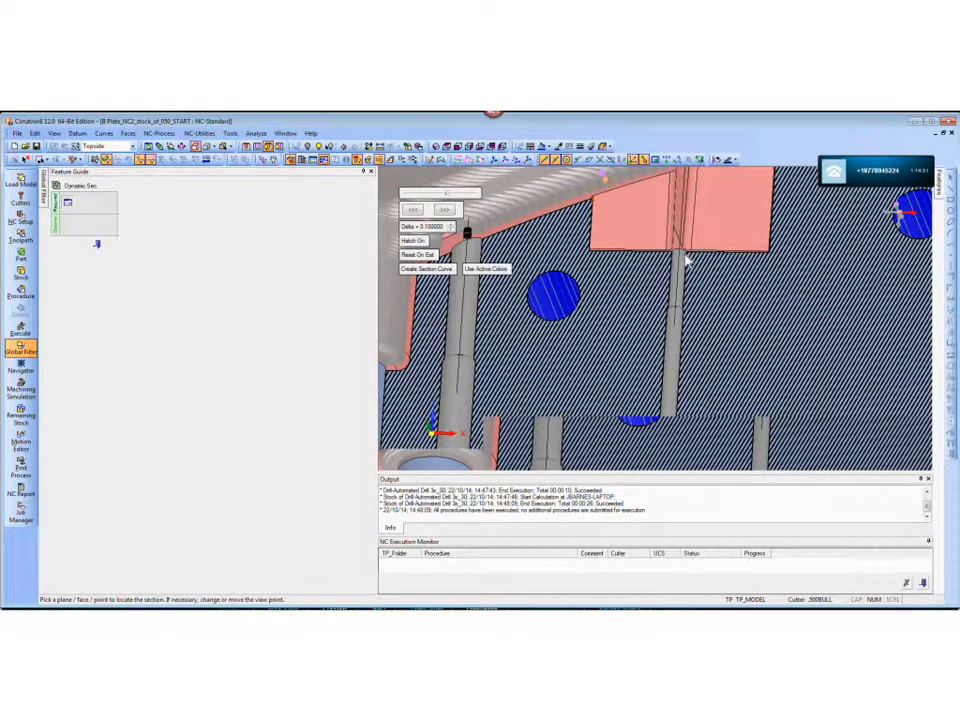
pyautogui.moveTo(686, 259); pyautogui.dragTo(686, 260, button='middle')
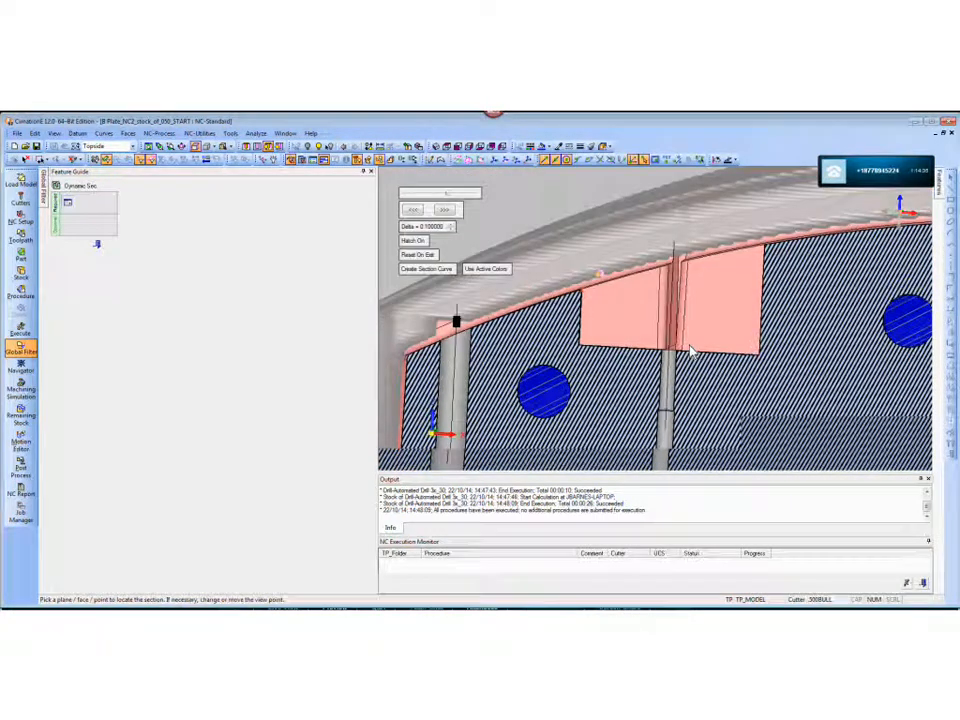
pyautogui.moveTo(677, 250); pyautogui.dragTo(679, 251, button='middle')
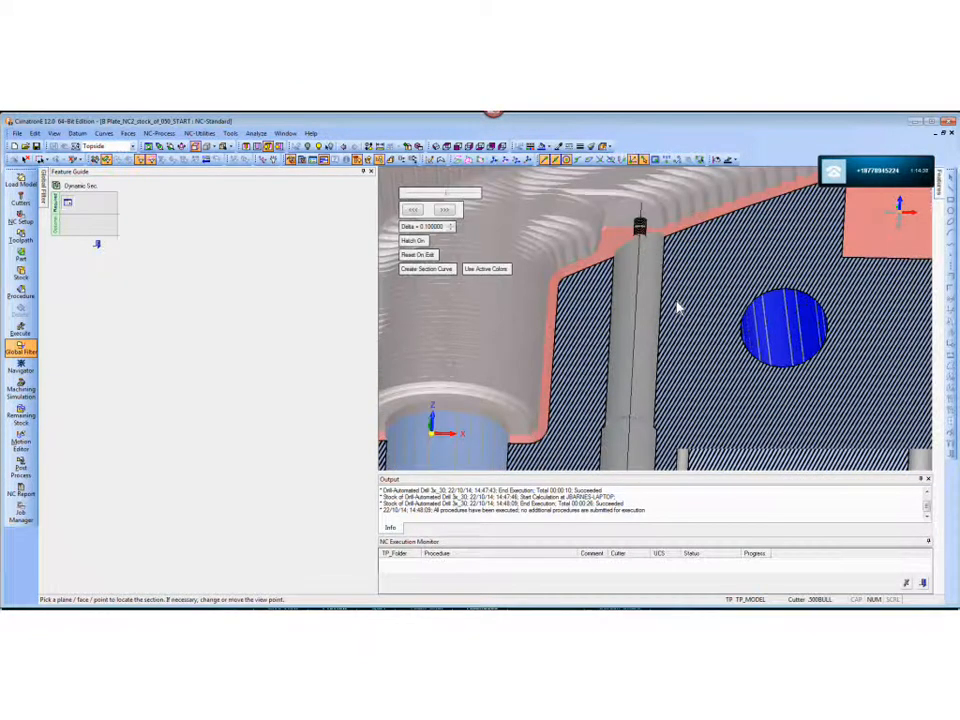
# - Examine in the section where the drill motions start relative to the remaining stock at the other cavity holes
pyautogui.scroll(3, 677, 260)
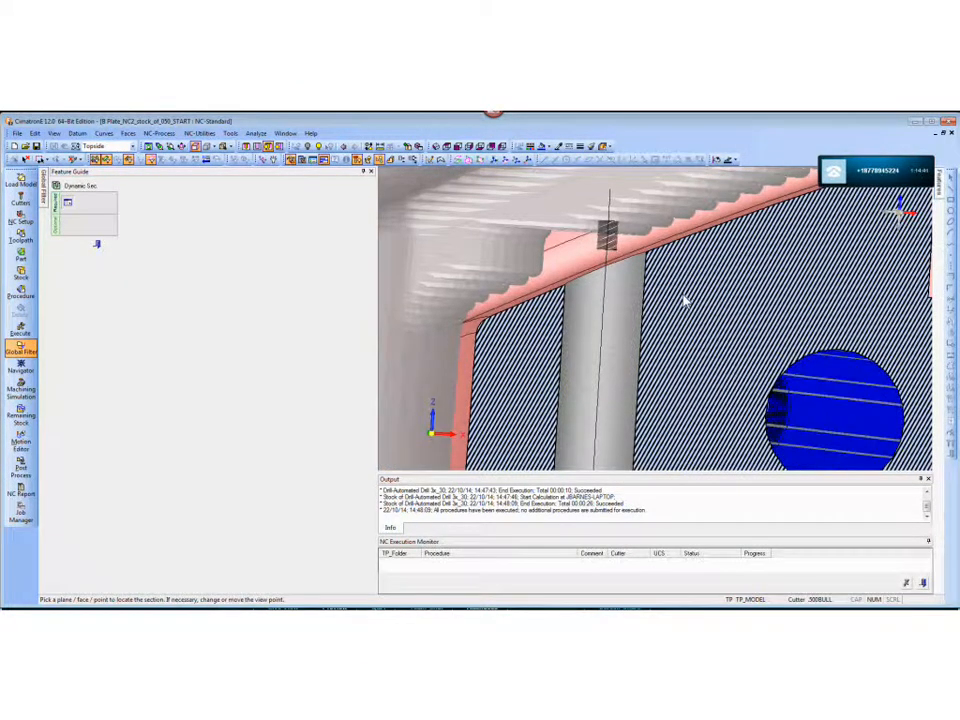
pyautogui.moveTo(603, 250); pyautogui.dragTo(623, 290, button='middle')
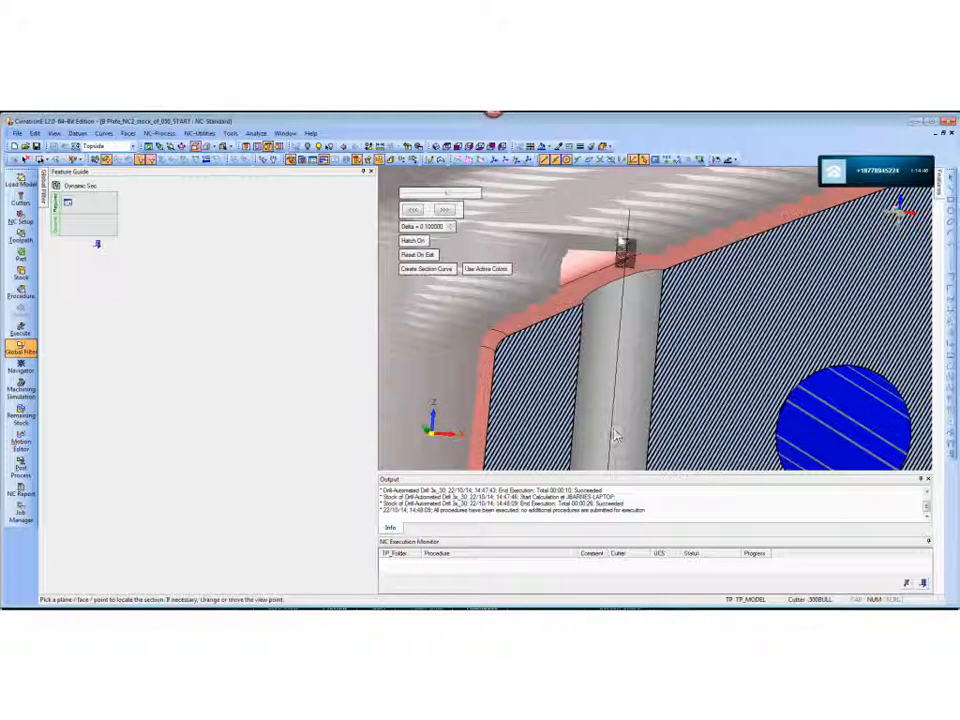
pyautogui.scroll(-5, 705, 274)
pyautogui.moveTo(692, 386); pyautogui.dragTo(724, 272, button='middle')
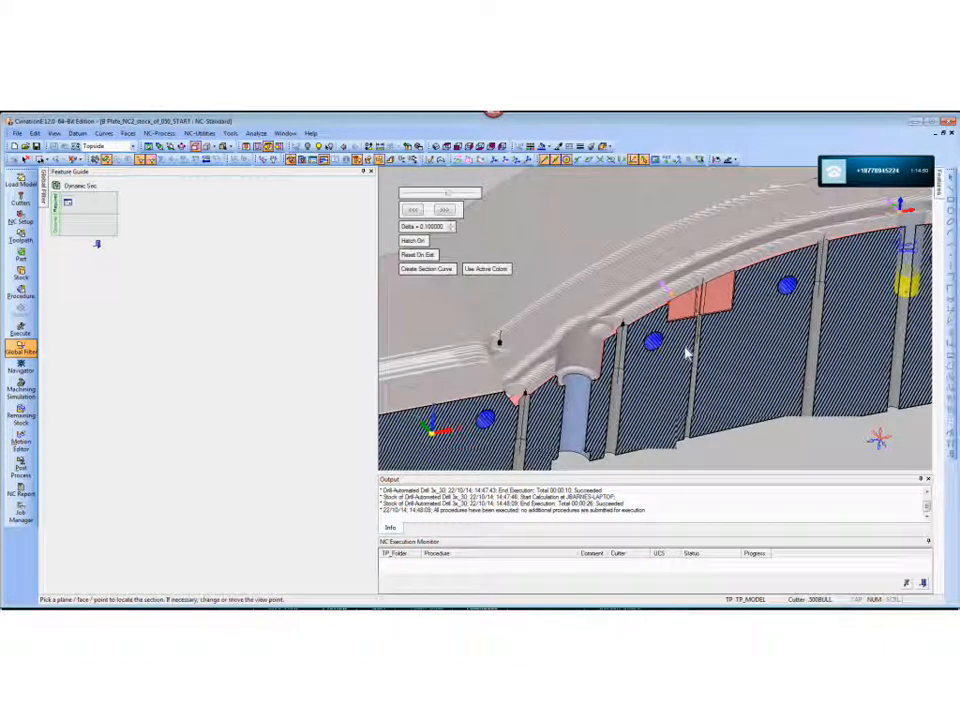
pyautogui.keyDown('ctrl'); pyautogui.moveTo(763, 272); pyautogui.dragTo(495, 353, button='middle'); pyautogui.keyUp('ctrl')
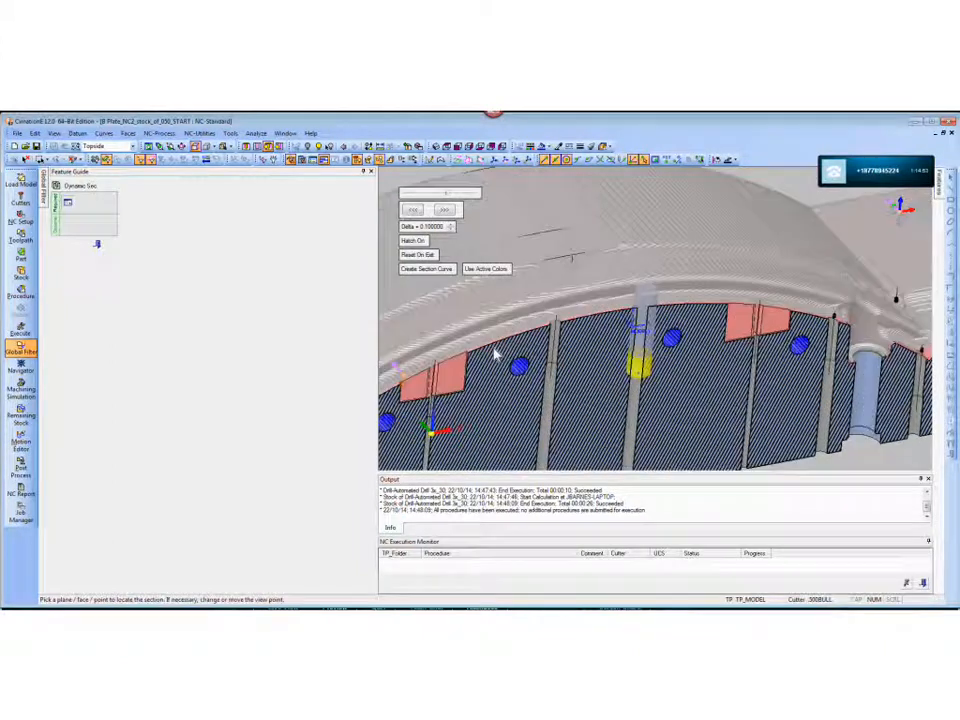
pyautogui.scroll(3, 662, 350)
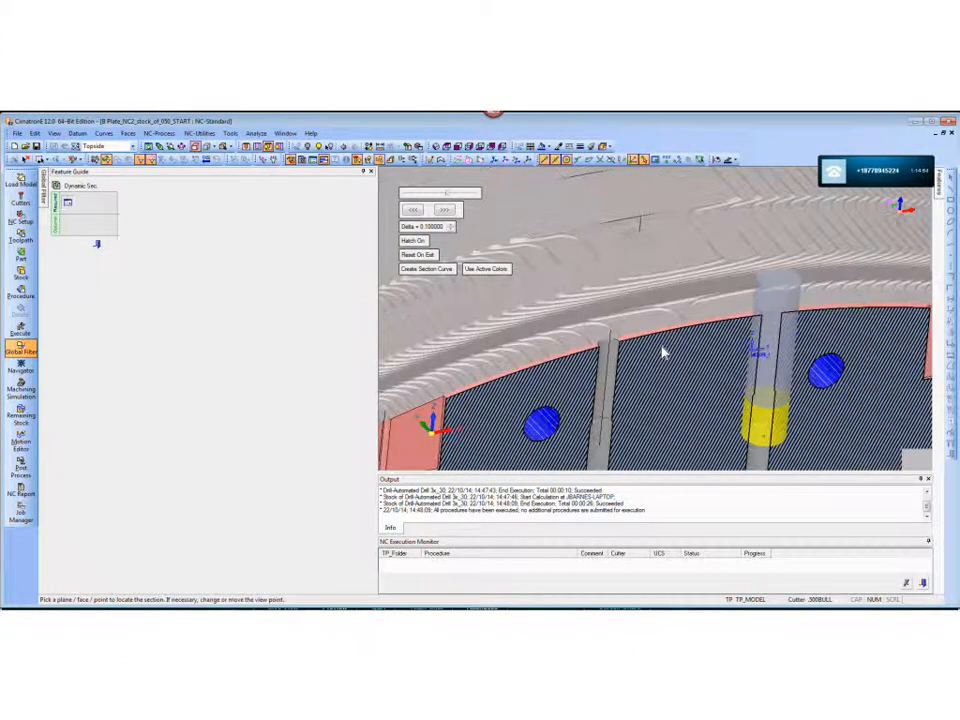
pyautogui.scroll(-3, 702, 316)
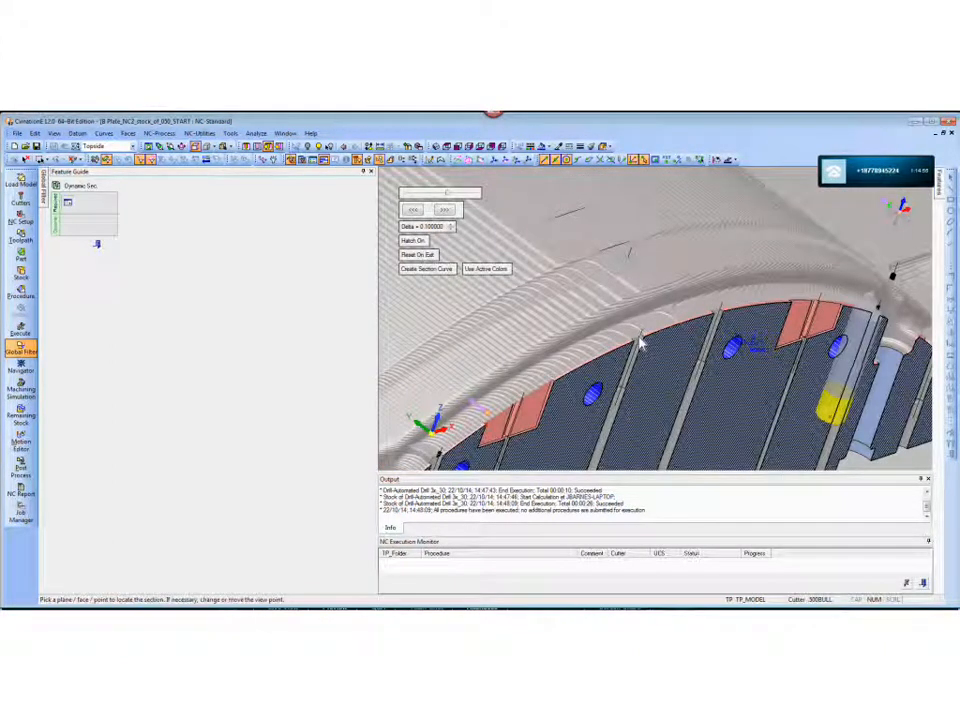
# - Examine the lengthwise section from the arch to the plate's end, comparing the drill start points with the remaining stock, and leave Dynamic Section
pyautogui.scroll(3, 651, 360)
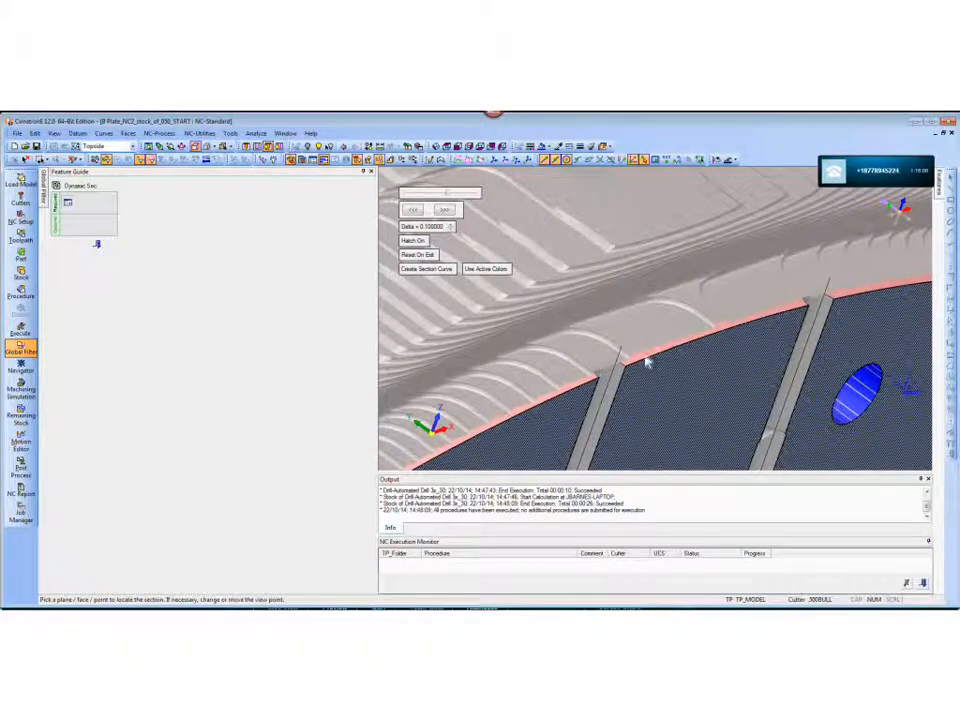
pyautogui.scroll(-5, 660, 355)
pyautogui.scroll(-5, 714, 425)
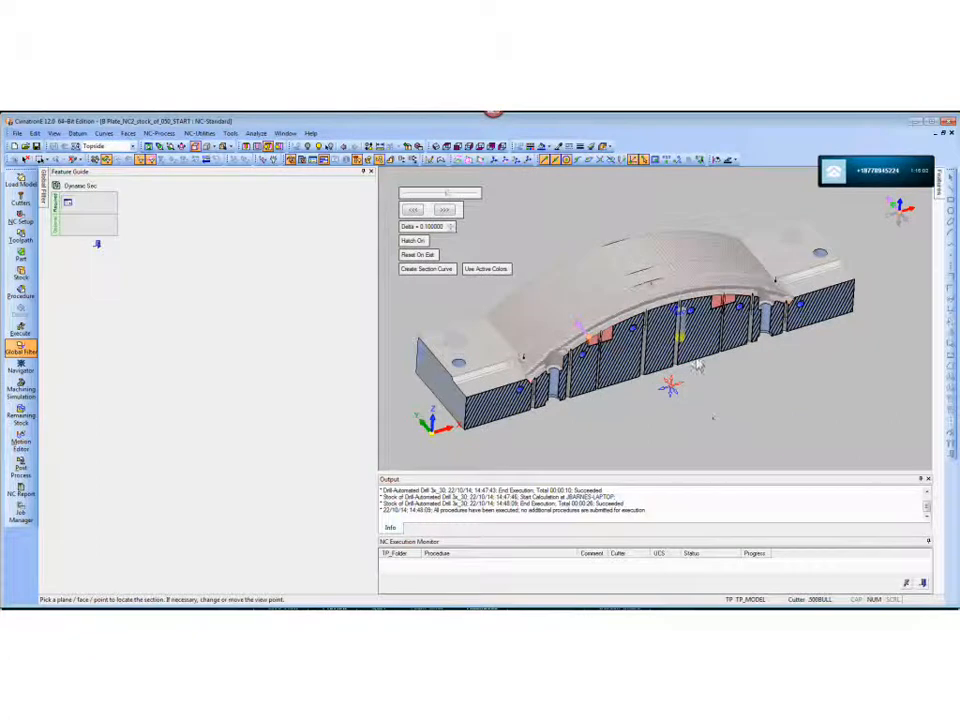
pyautogui.scroll(-2, 690, 365)
pyautogui.scroll(3, 604, 369)
pyautogui.moveTo(604, 369); pyautogui.dragTo(653, 334, button='middle')
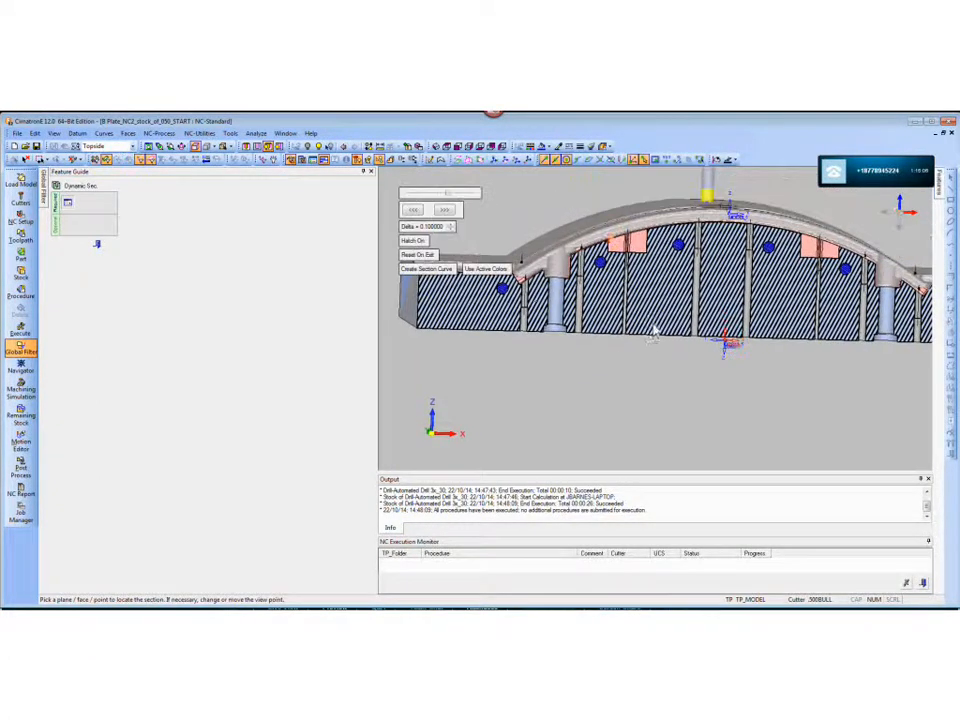
pyautogui.scroll(1, 530, 293)
pyautogui.moveTo(483, 282); pyautogui.dragTo(575, 290, button='middle')
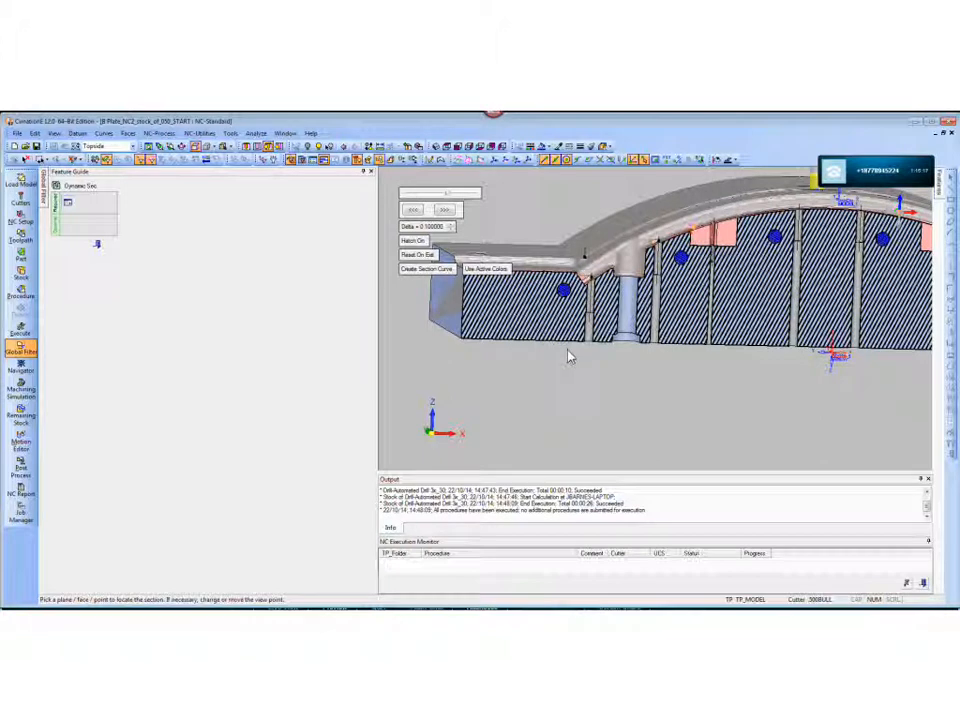
pyautogui.scroll(-3, 676, 254)
pyautogui.moveTo(722, 315); pyautogui.dragTo(690, 370, button='middle')
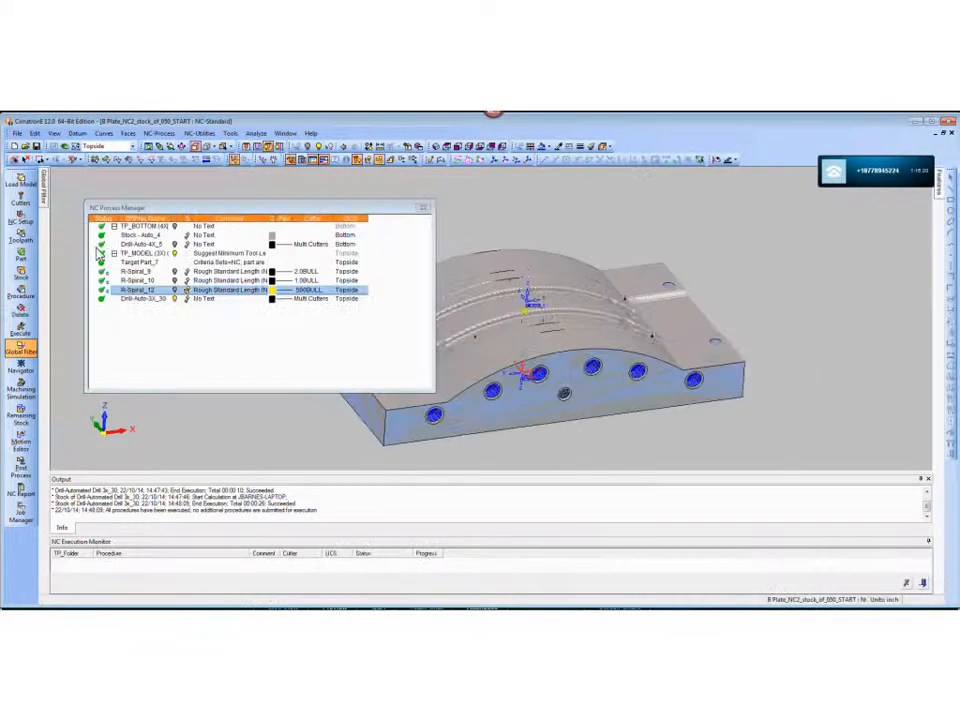
pyautogui.keyDown('ctrl'); pyautogui.moveTo(514, 297); pyautogui.dragTo(633, 279, button='middle'); pyautogui.keyUp('ctrl')
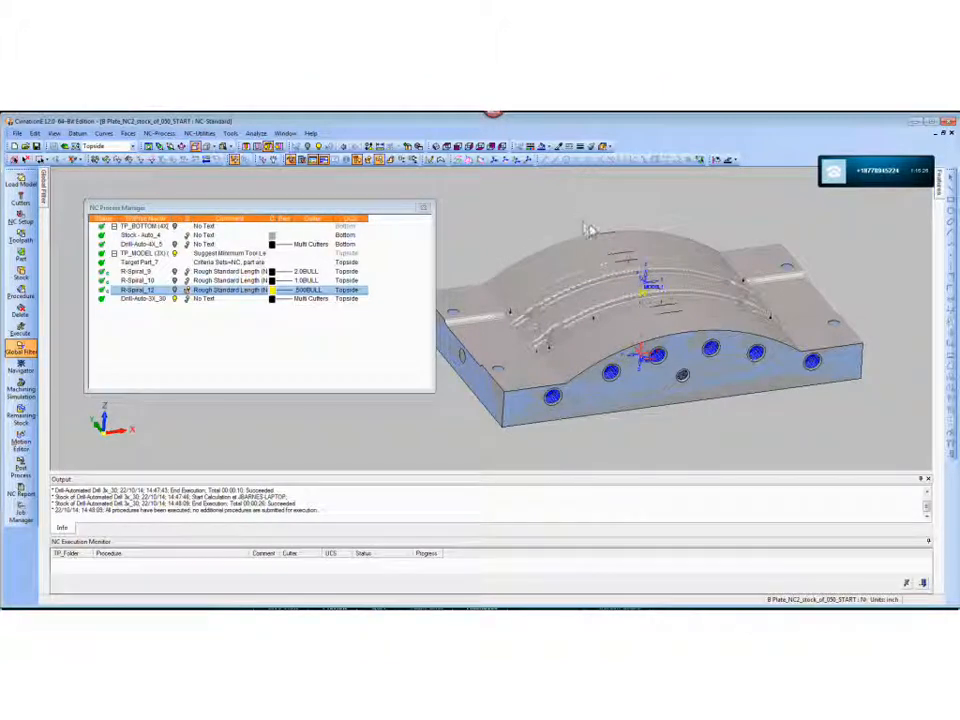
# - Hide the Drill-Auto-3X_30 motions and close B Plate_NC2_stock_of_050_START without saving the changes
pyautogui.click(176, 299)
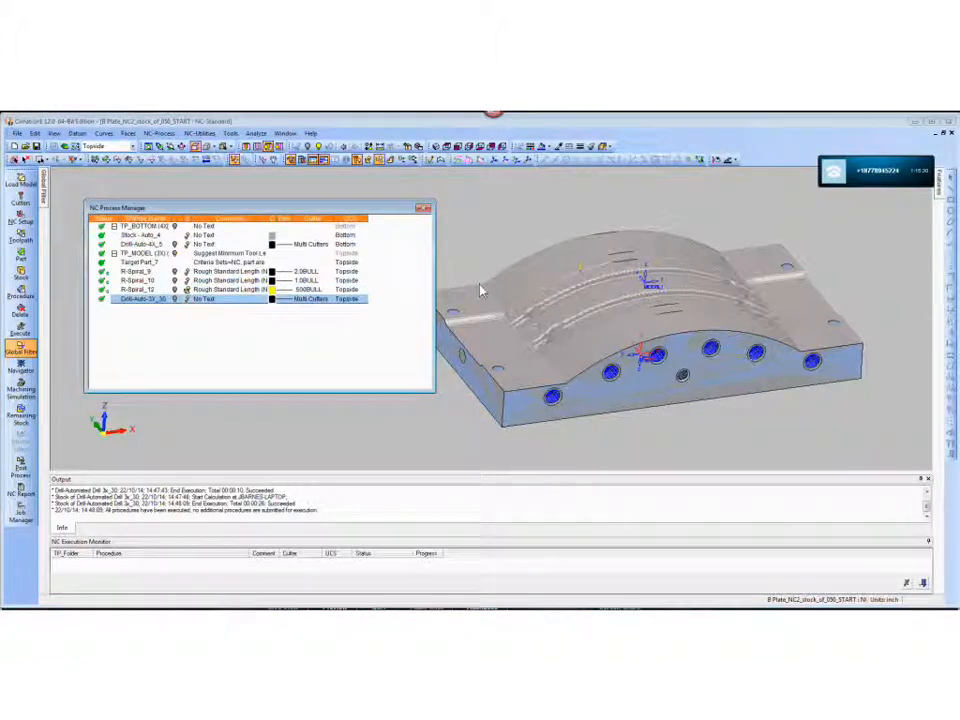
pyautogui.click(950, 134)
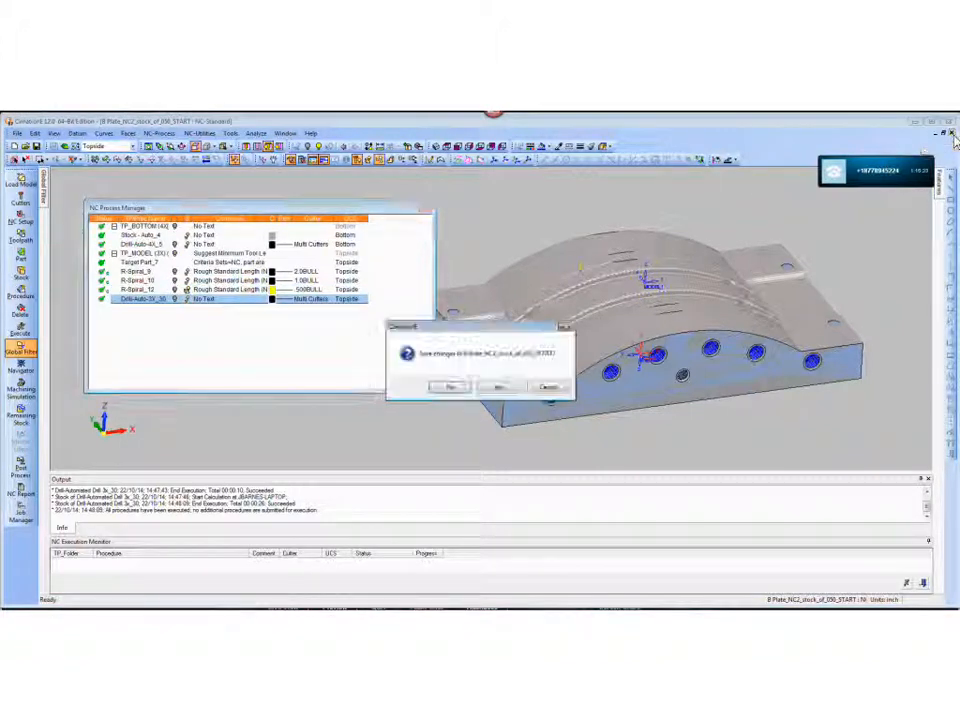
pyautogui.click(498, 387)
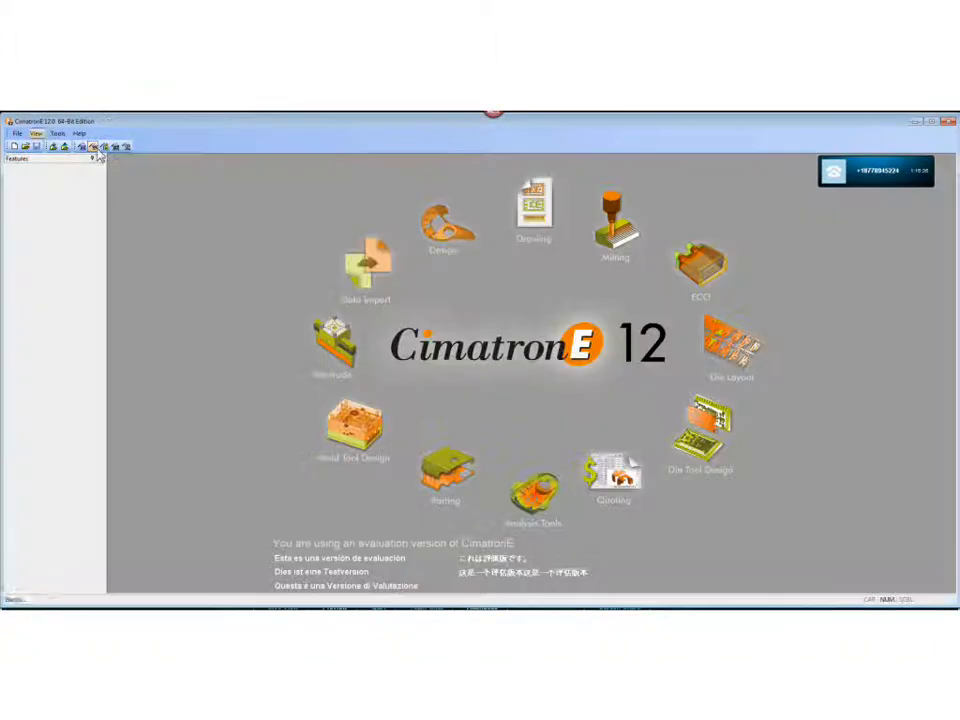
# - Open the NC file B Plate_NC2_stock_of_050_finished_w_holders_gouge_check from the 0_DW_MD folder
pyautogui.click(25, 147)
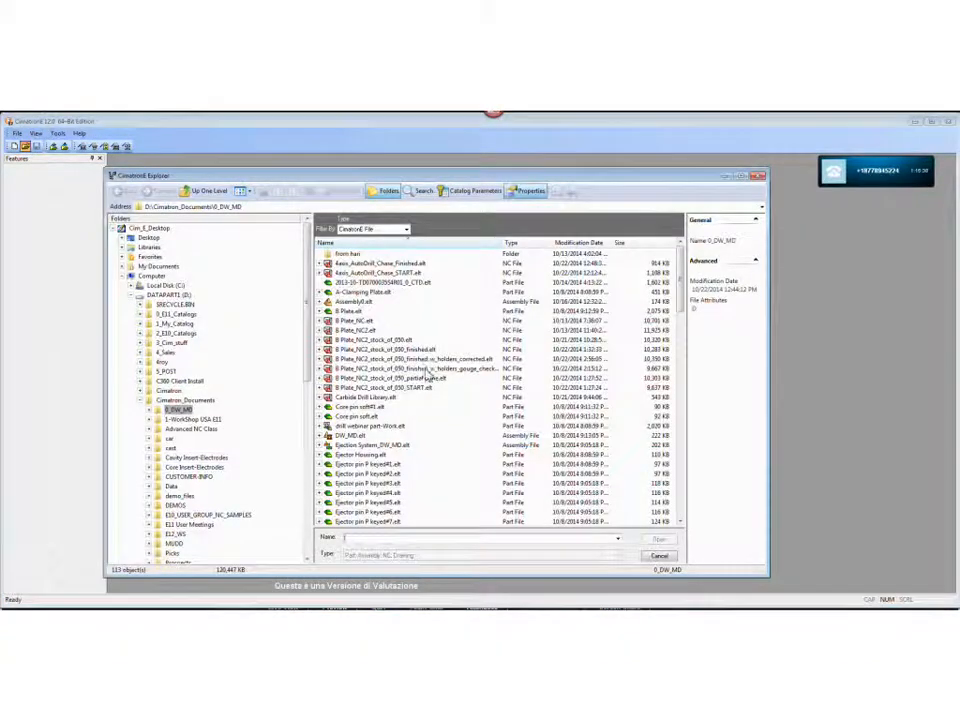
pyautogui.click(420, 368)
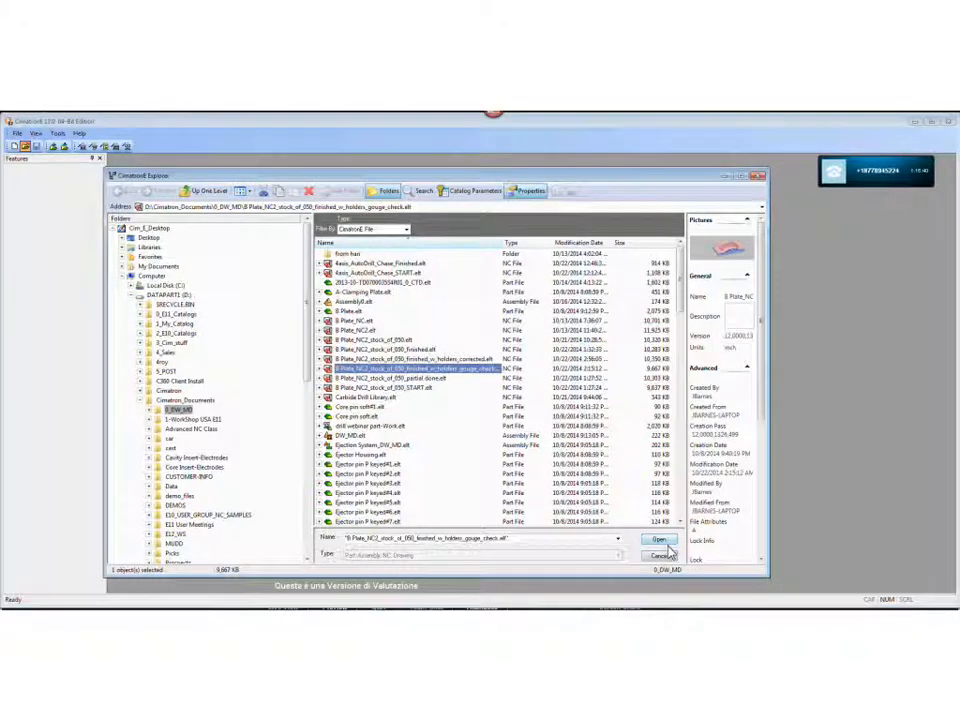
pyautogui.click(664, 554)
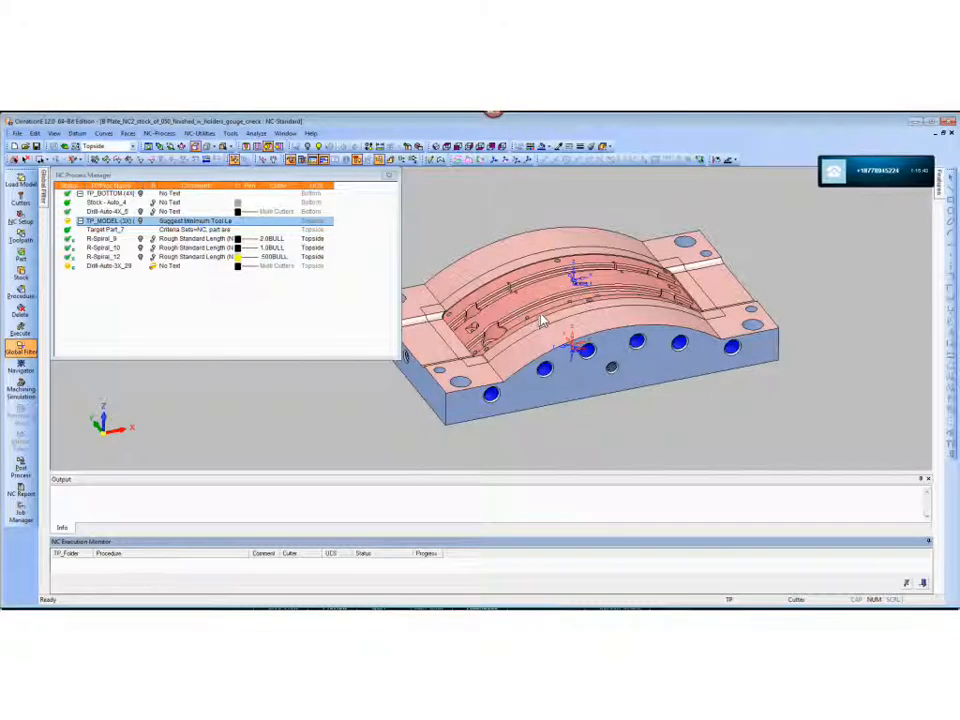
pyautogui.moveTo(620, 323)
pyautogui.mouseDown(button='middle')
pyautogui.moveTo(696, 340)
pyautogui.moveTo(676, 338)
pyautogui.moveTo(645, 306)
pyautogui.moveTo(622, 332)
pyautogui.moveTo(645, 340)
pyautogui.moveTo(620, 340)
pyautogui.mouseUp(button='middle')
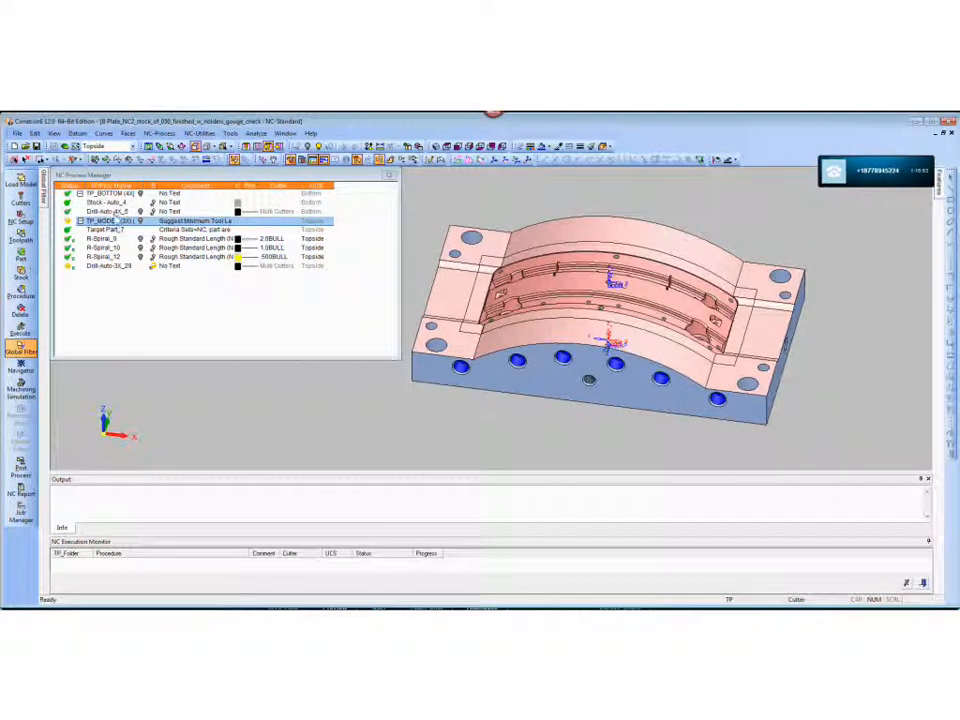
# - Open the Target Part_7 procedure and examine which faces of the plate and its holes are included in the target part
pyautogui.click(104, 231)
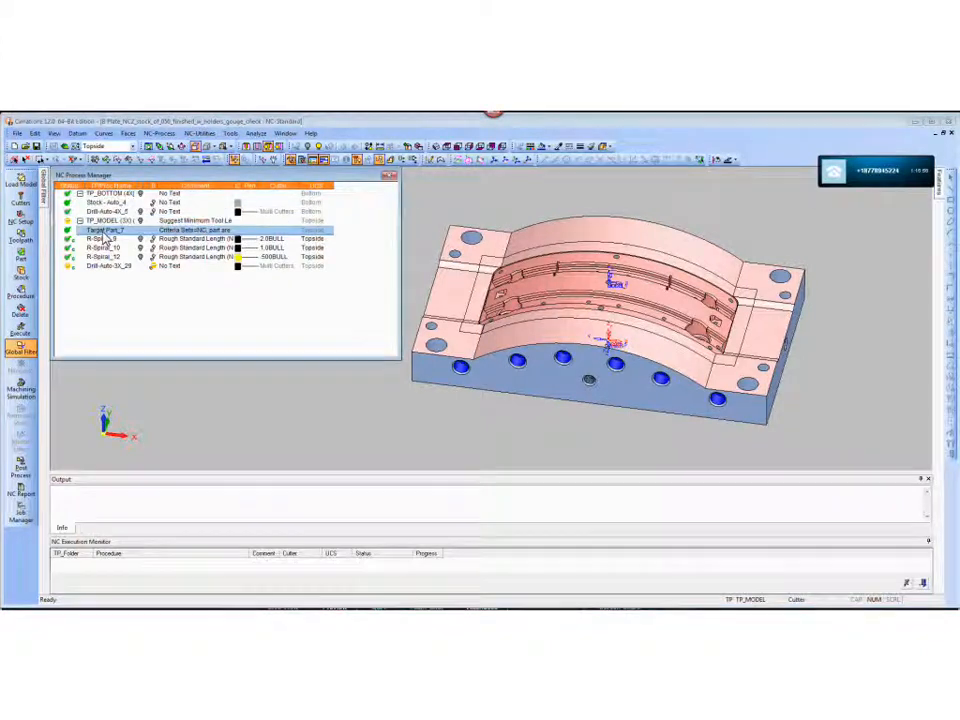
pyautogui.doubleClick(104, 233)
pyautogui.keyDown('ctrl'); pyautogui.moveTo(636, 390); pyautogui.dragTo(576, 366, button='middle'); pyautogui.keyUp('ctrl')
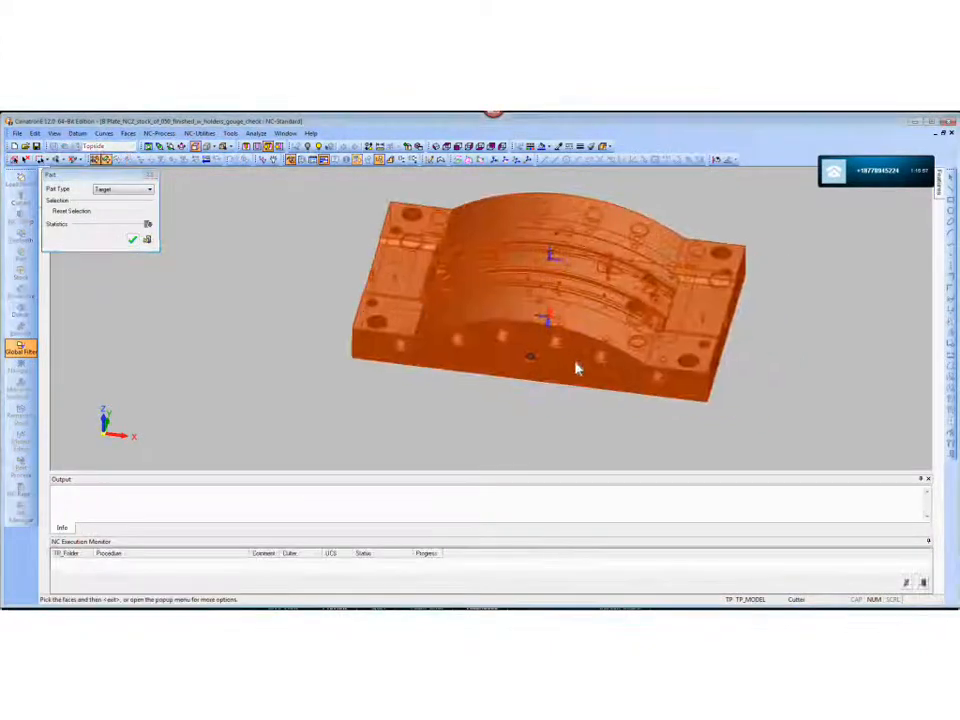
pyautogui.keyDown('ctrl'); pyautogui.moveTo(530, 280); pyautogui.dragTo(520, 354); pyautogui.keyUp('ctrl')
pyautogui.keyDown('ctrl'); pyautogui.moveTo(541, 363); pyautogui.dragTo(514, 283, button='right'); pyautogui.keyUp('ctrl')
pyautogui.keyDown('ctrl'); pyautogui.moveTo(514, 283); pyautogui.dragTo(554, 348, button='middle'); pyautogui.keyUp('ctrl')
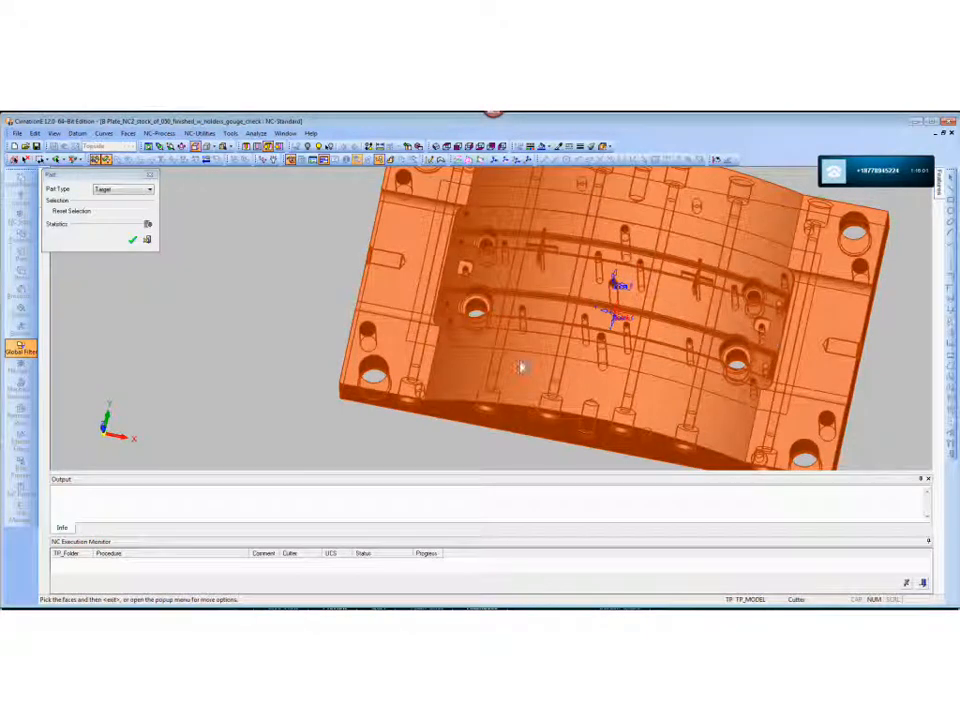
pyautogui.keyDown('ctrl'); pyautogui.moveTo(749, 414); pyautogui.dragTo(533, 358, button='middle'); pyautogui.keyUp('ctrl')
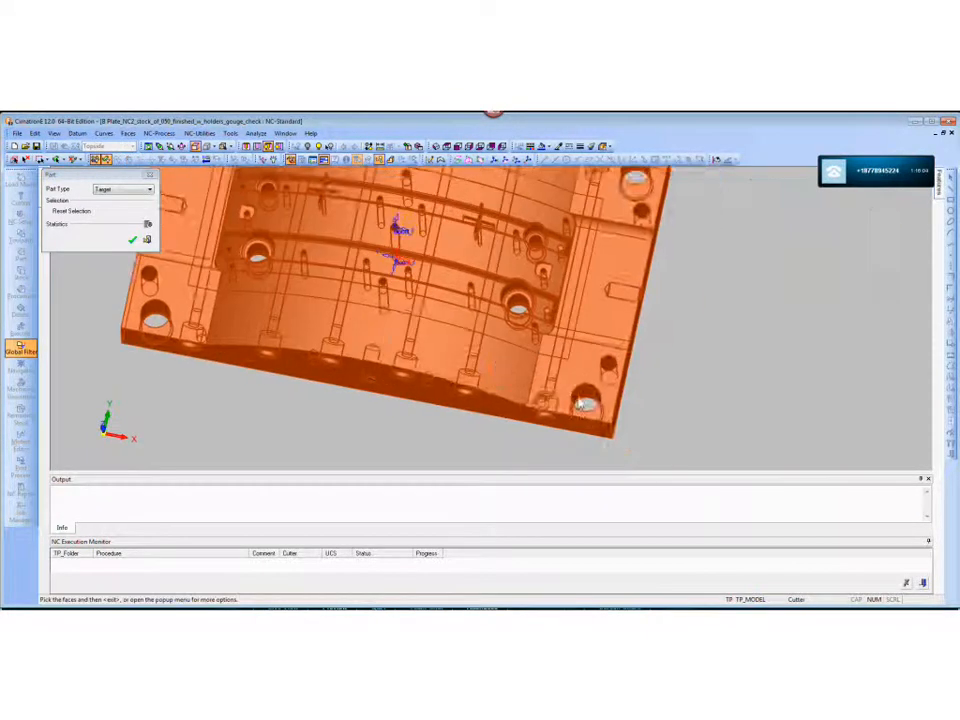
pyautogui.keyDown('ctrl'); pyautogui.moveTo(533, 358); pyautogui.dragTo(666, 337, button='right'); pyautogui.keyUp('ctrl')
pyautogui.keyDown('ctrl'); pyautogui.moveTo(667, 340); pyautogui.dragTo(531, 388, button='middle'); pyautogui.keyUp('ctrl')
pyautogui.keyDown('ctrl'); pyautogui.moveTo(531, 388); pyautogui.dragTo(512, 352, button='right'); pyautogui.keyUp('ctrl')
pyautogui.keyDown('ctrl'); pyautogui.moveTo(512, 352); pyautogui.dragTo(604, 314); pyautogui.keyUp('ctrl')
pyautogui.scroll(-6, 499, 300)
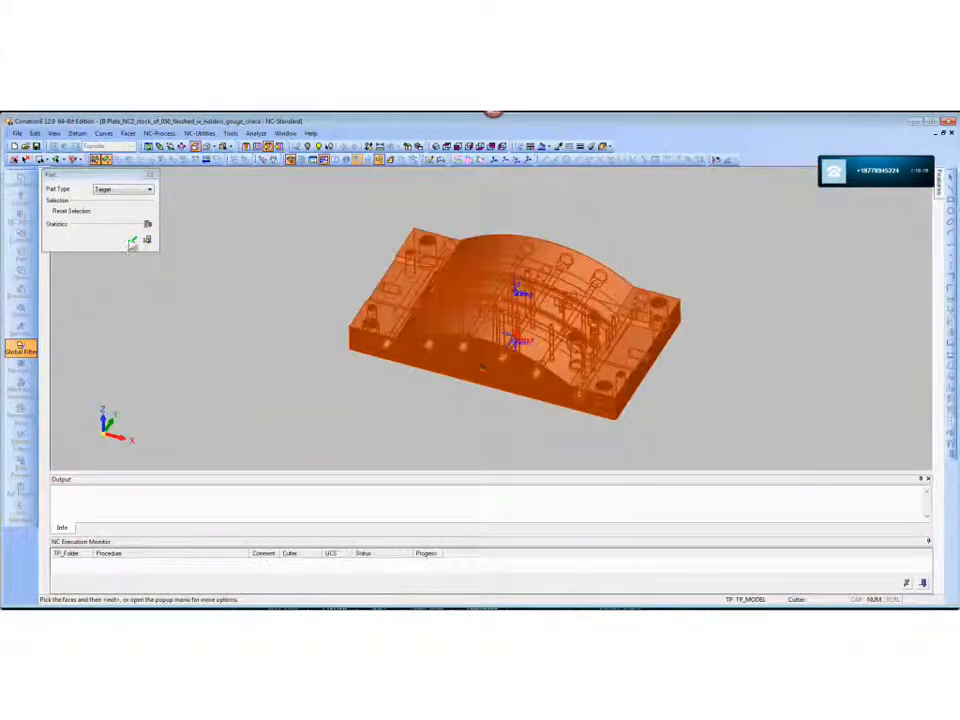
pyautogui.click(132, 241)
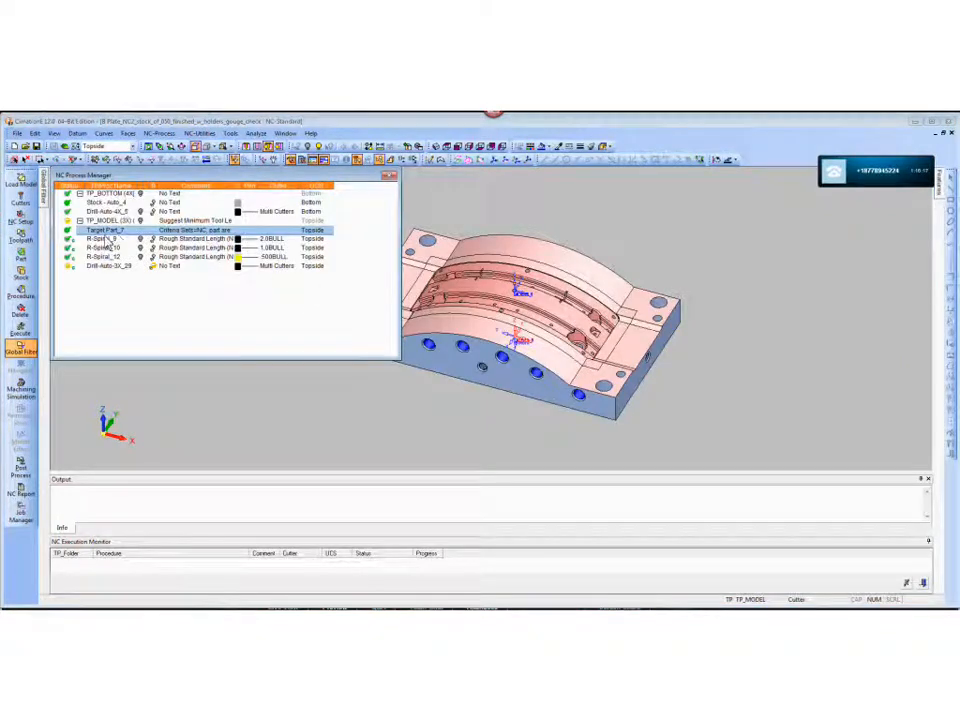
# - Execute the Drill-Auto-3X_29 procedure
pyautogui.click(107, 268)
pyautogui.rightClick(110, 270)
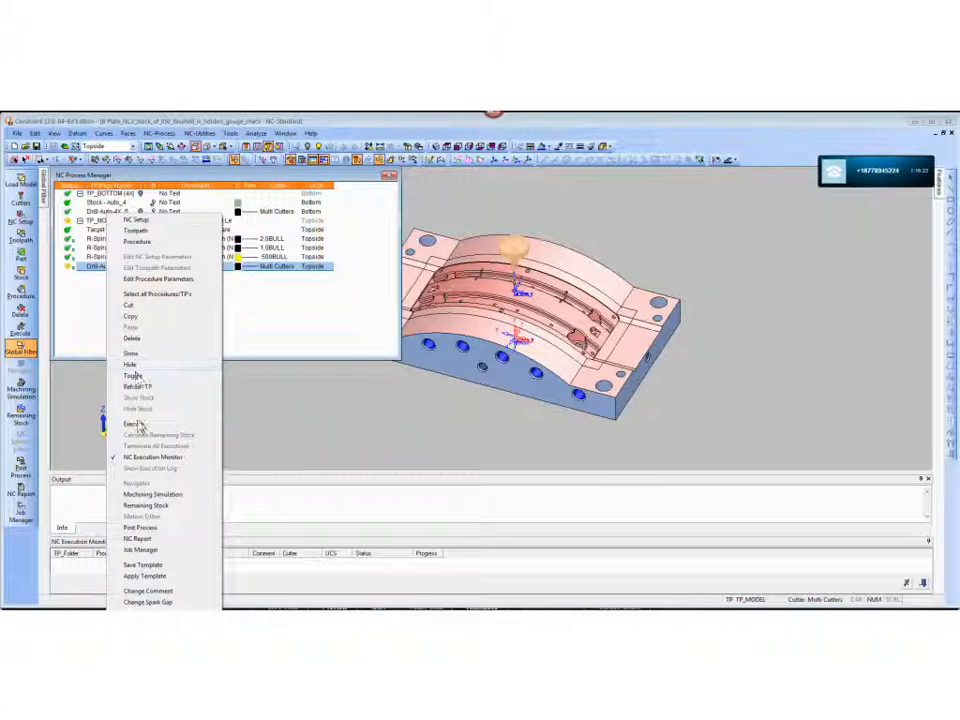
pyautogui.click(135, 426)
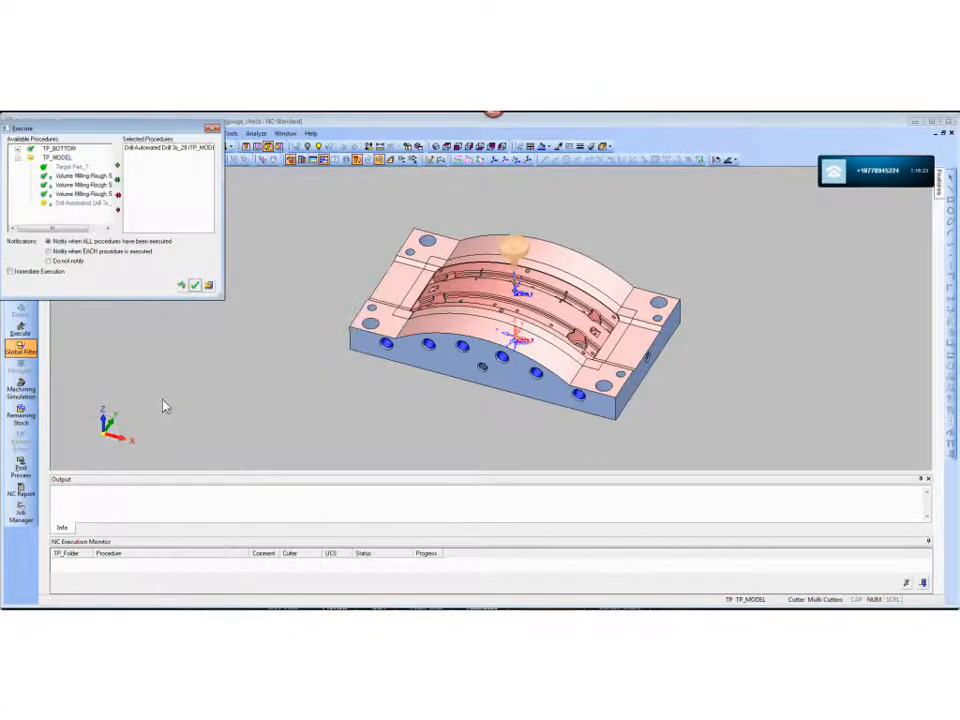
pyautogui.click(199, 285)
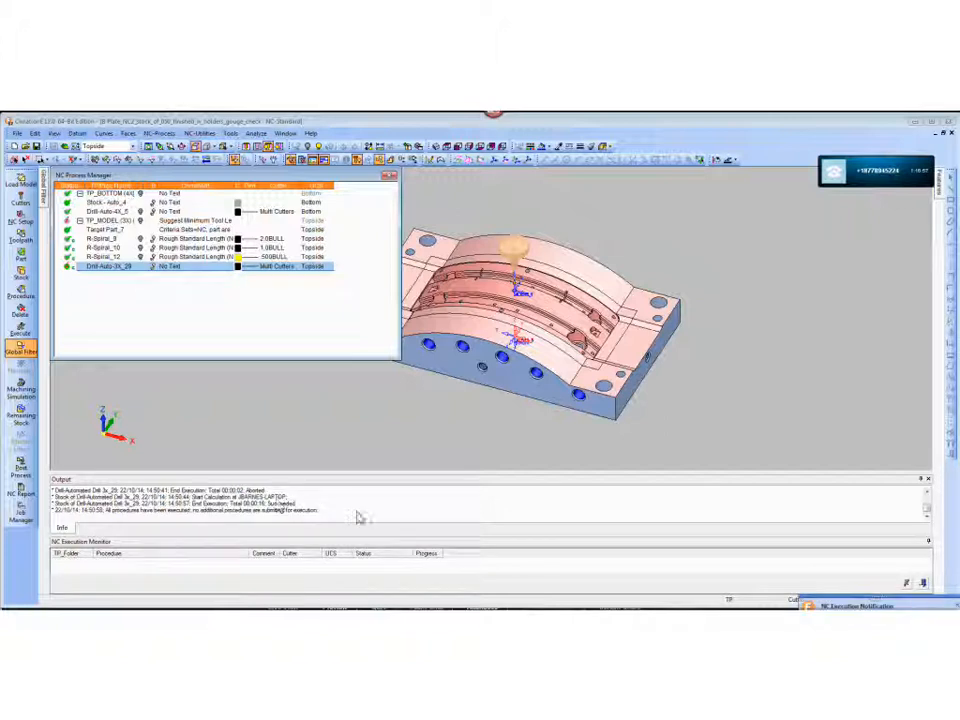
# - Read the execution output for Drill-Auto-3X_29 and highlight the clear length requirement for CARB_DRILL_125X5
pyautogui.click(929, 493)
pyautogui.click(929, 493)
pyautogui.click(929, 494)
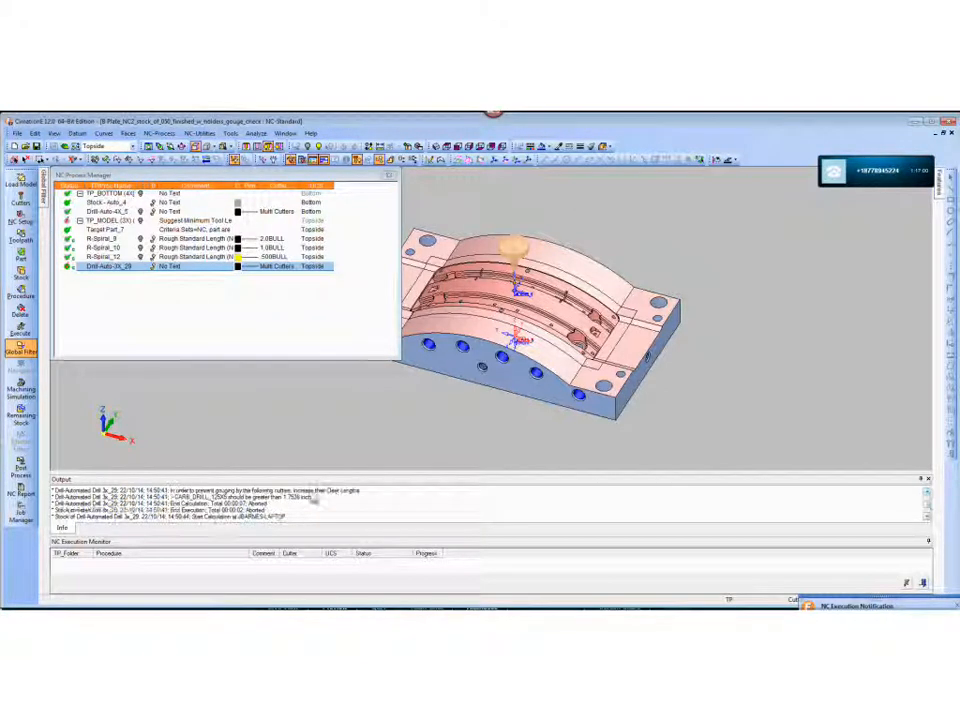
pyautogui.moveTo(176, 498); pyautogui.dragTo(316, 508)
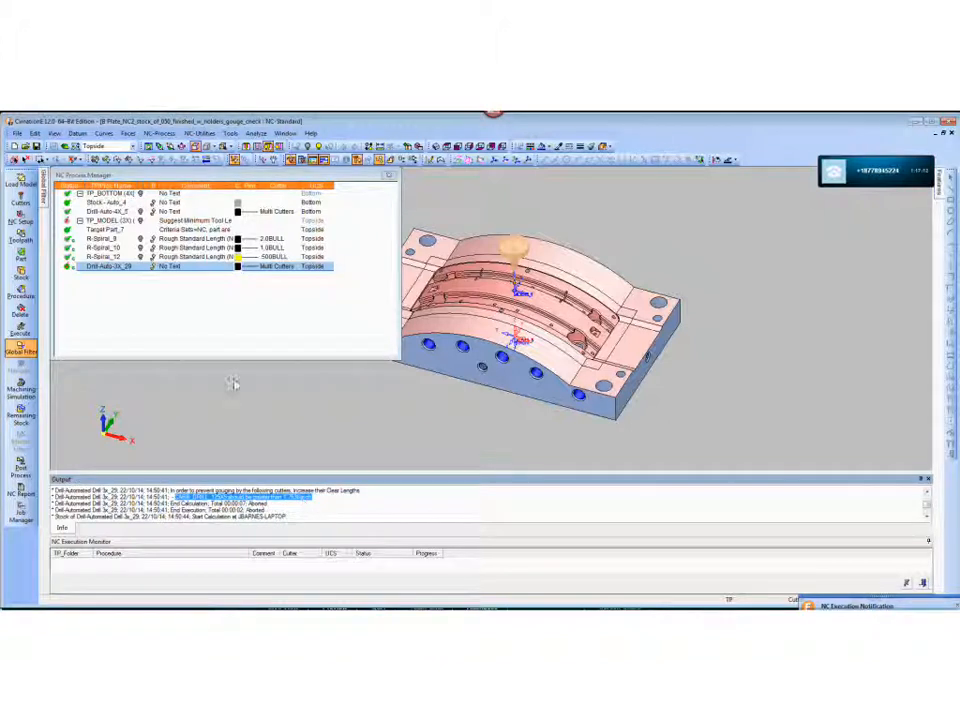
# - Sort the cutters by diameter, set the clear length of CARB_DRILL_125X5 to 1.8, and accept updating the cutter in use
pyautogui.click(21, 199)
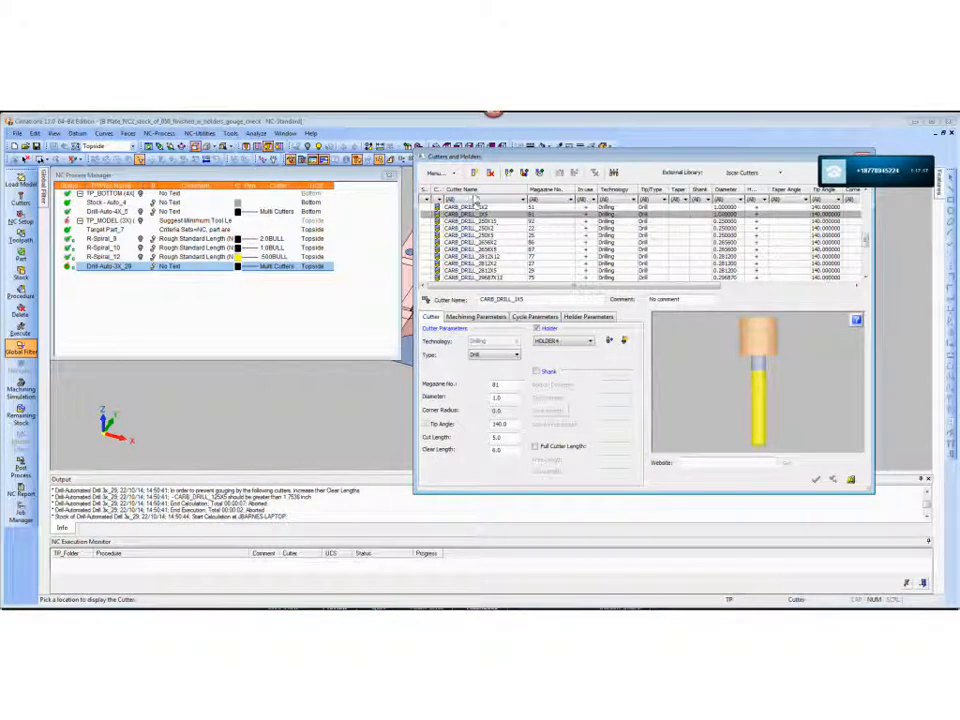
pyautogui.click(726, 190)
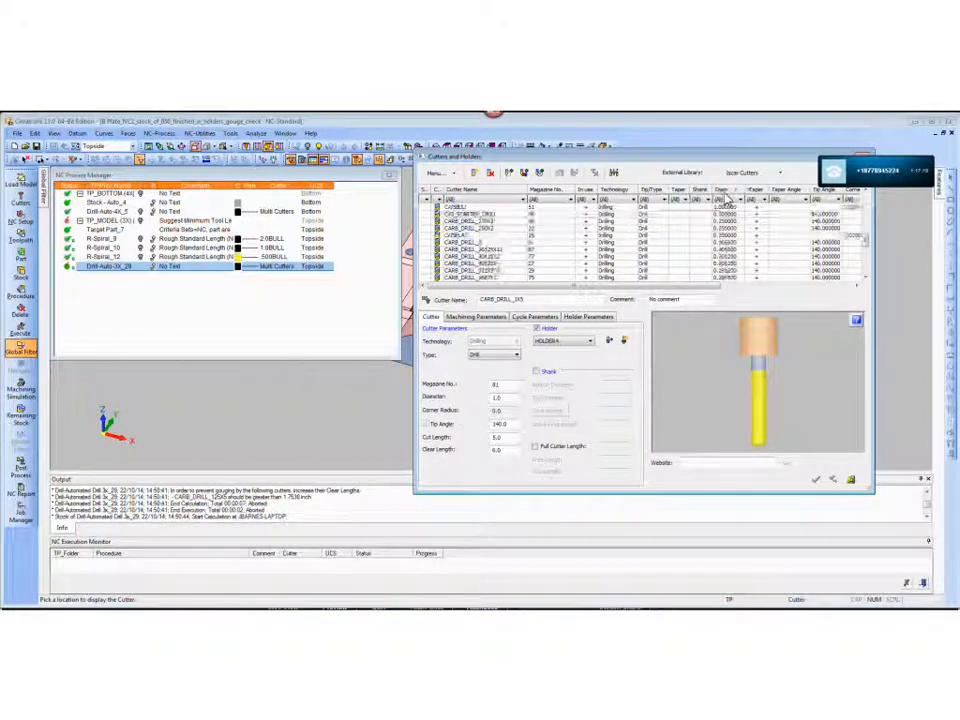
pyautogui.scroll(3, 862, 235)
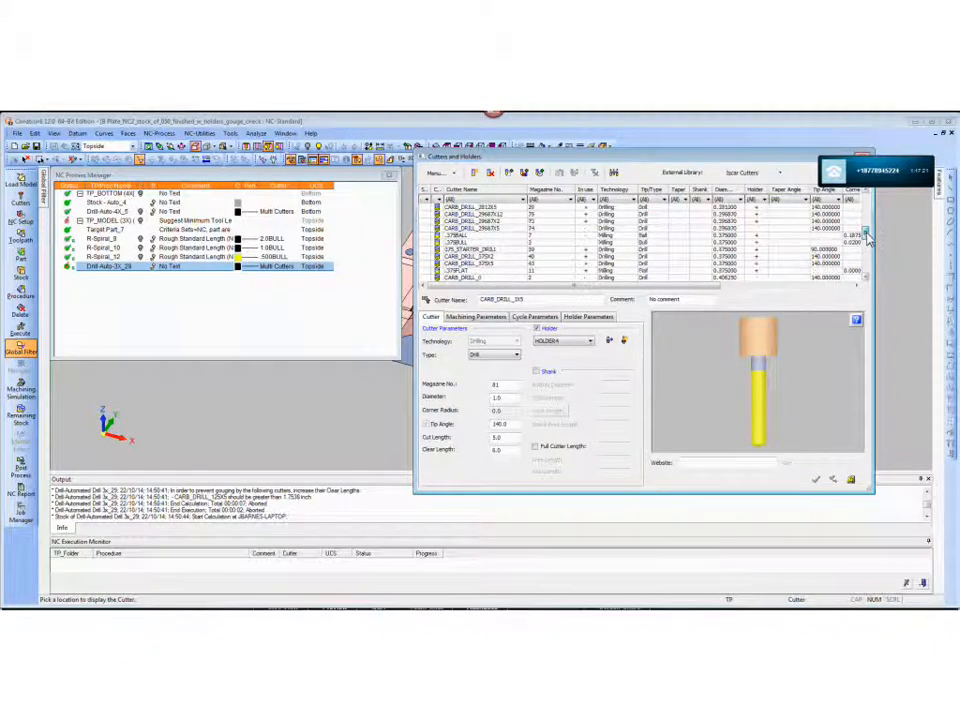
pyautogui.scroll(3, 866, 226)
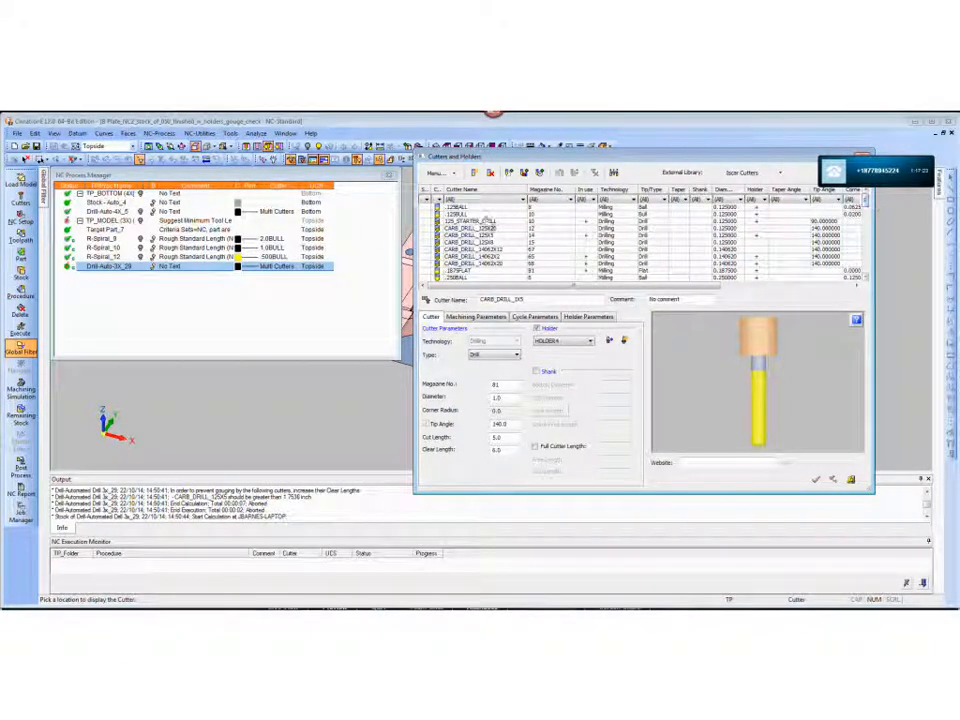
pyautogui.click(505, 235)
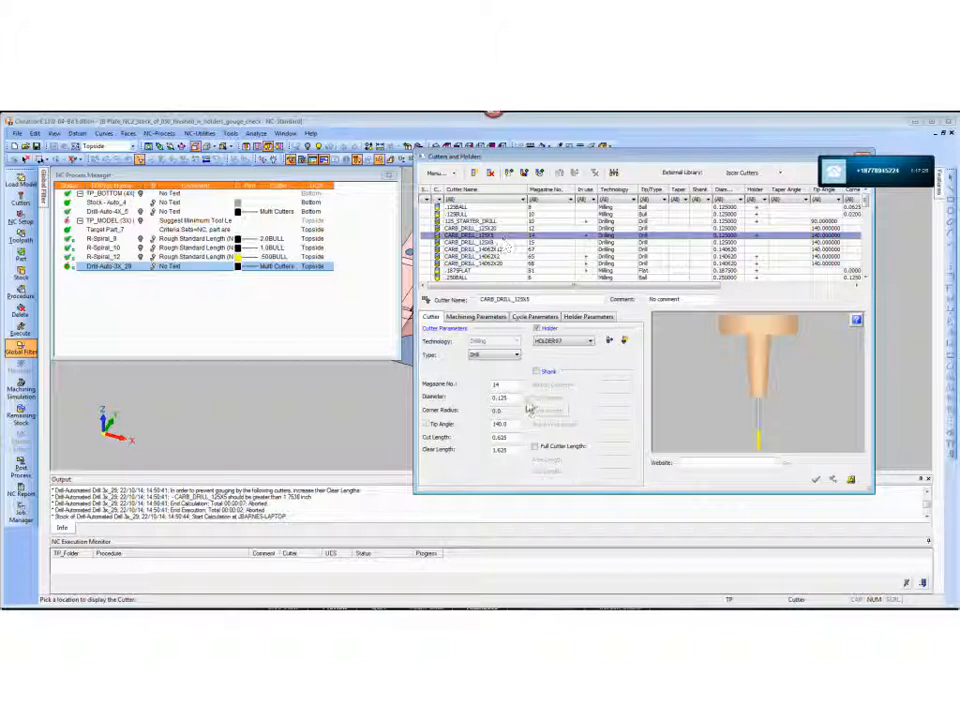
pyautogui.doubleClick(499, 450)
pyautogui.write('1.8')
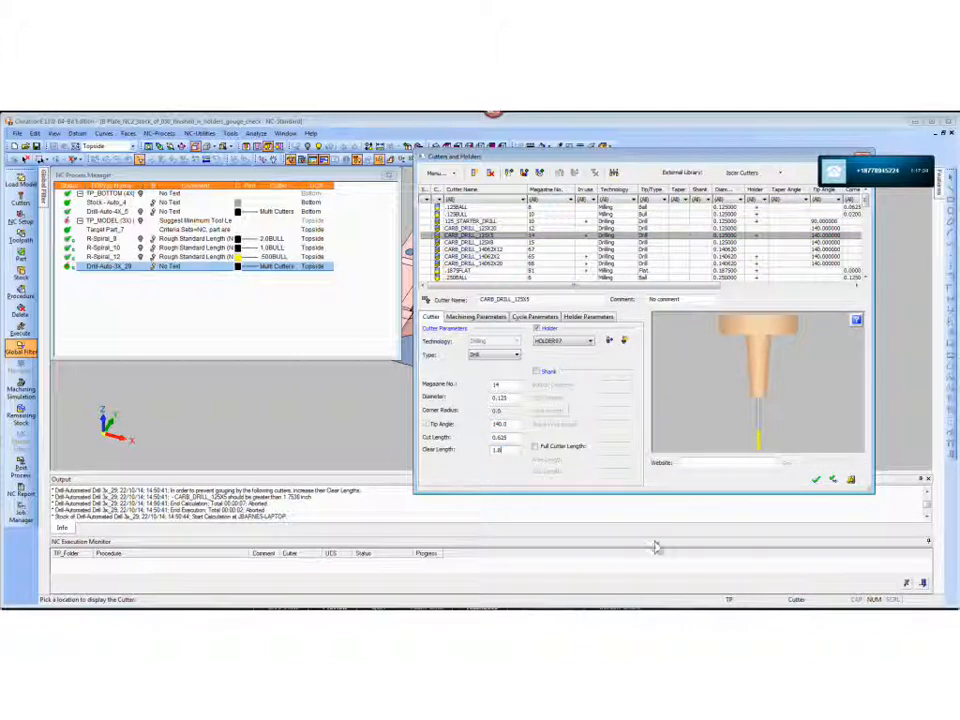
pyautogui.click(816, 479)
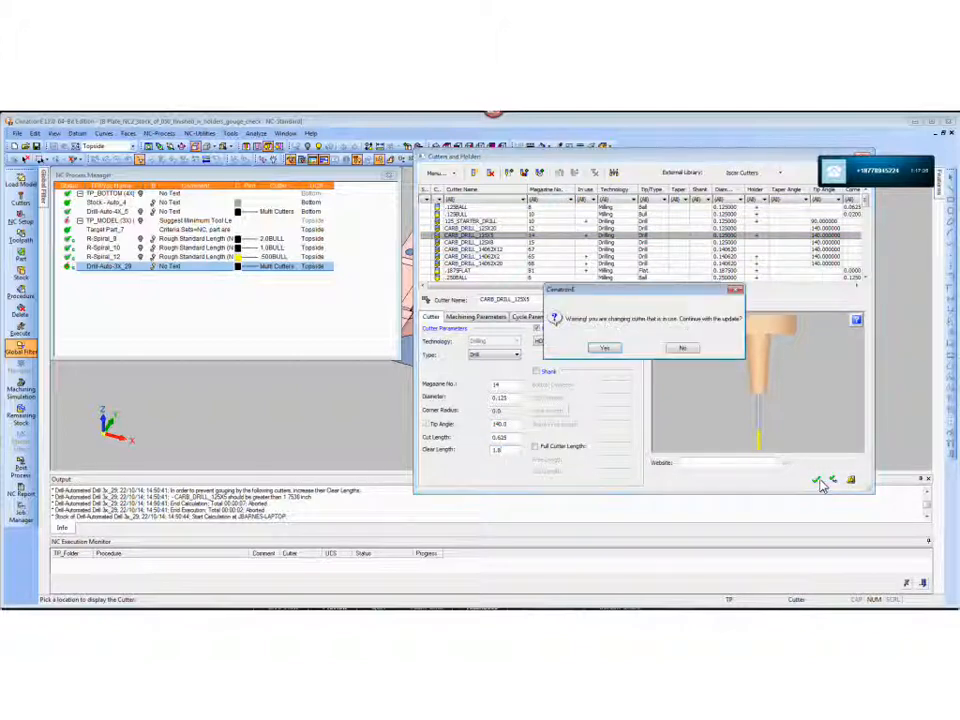
pyautogui.click(605, 347)
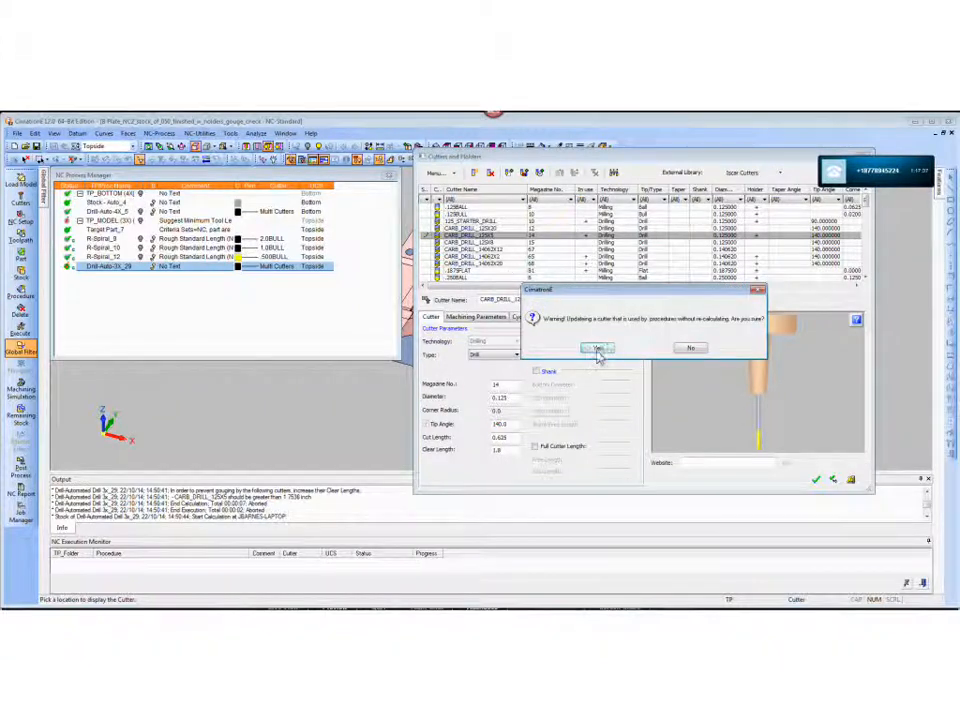
pyautogui.click(600, 349)
# - Execute the Drill-Auto-3X_29 procedure again and look closely at the drill motions in the cavity holes
pyautogui.rightClick(126, 266)
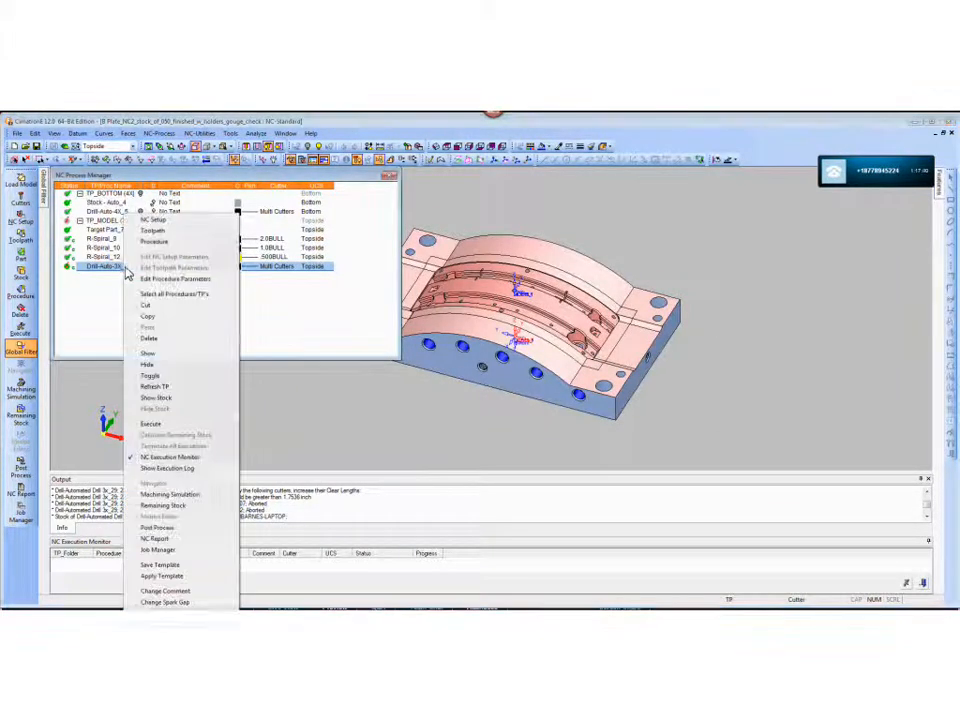
pyautogui.click(152, 423)
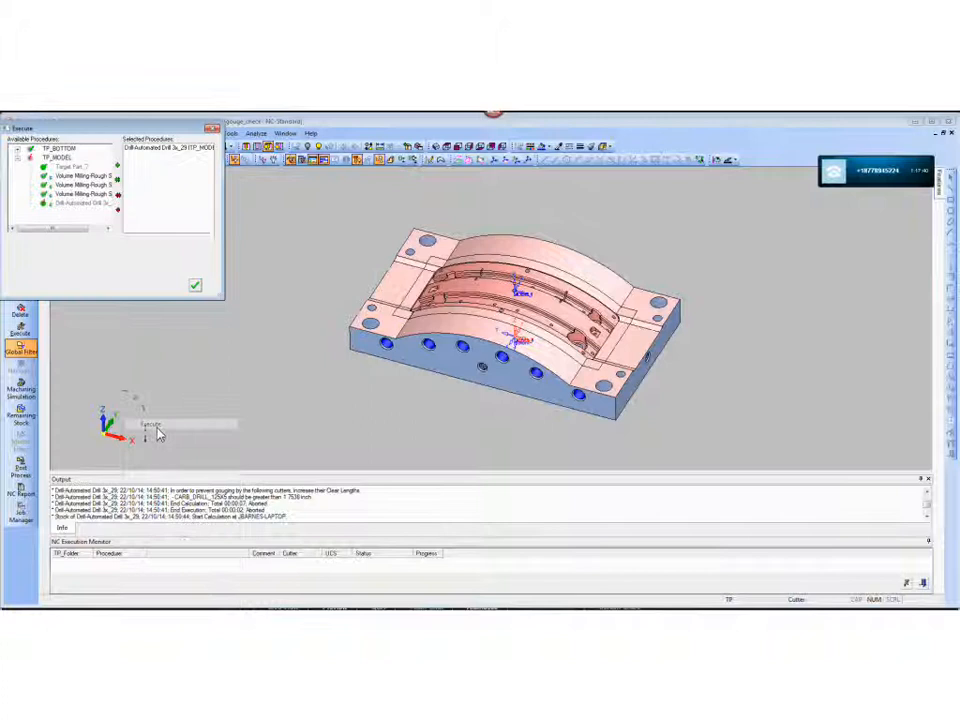
pyautogui.click(196, 286)
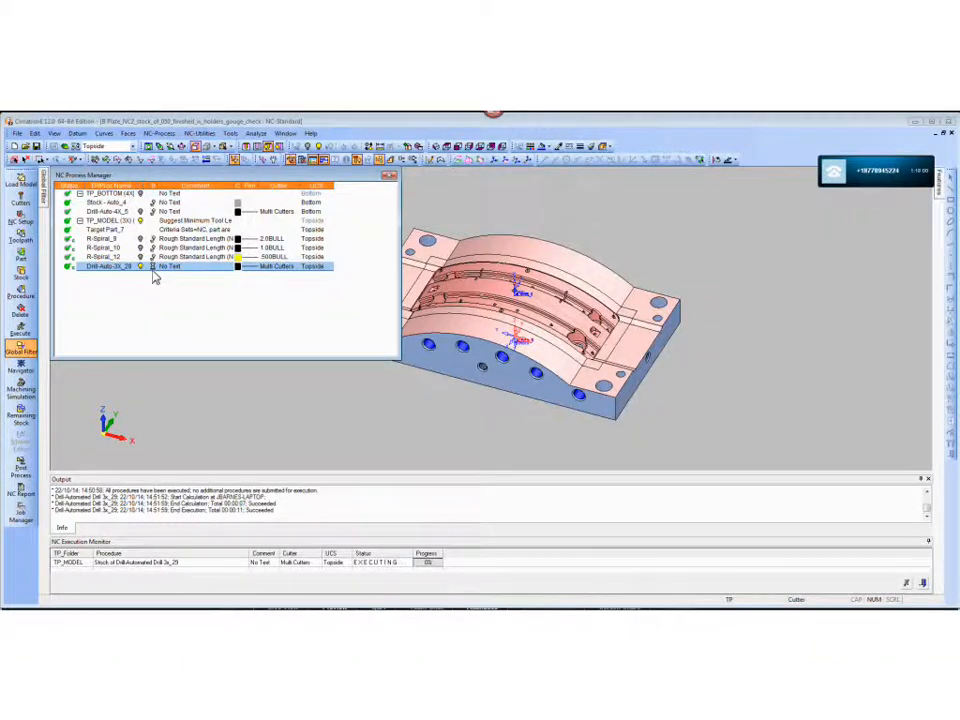
pyautogui.scroll(5, 669, 253)
pyautogui.moveTo(541, 279); pyautogui.dragTo(636, 377, button='middle')
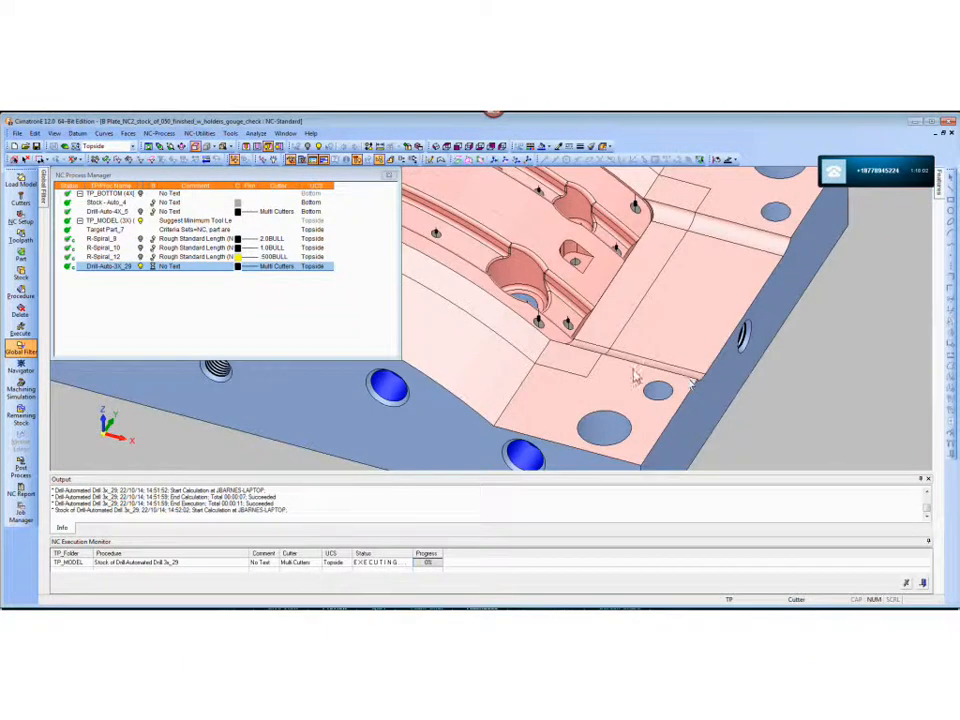
# - Examine the recalculated drill motions in the plate's cavity holes from several angles
pyautogui.scroll(5, 634, 350)
pyautogui.moveTo(628, 321); pyautogui.dragTo(651, 274, button='middle')
pyautogui.scroll(-3, 652, 275)
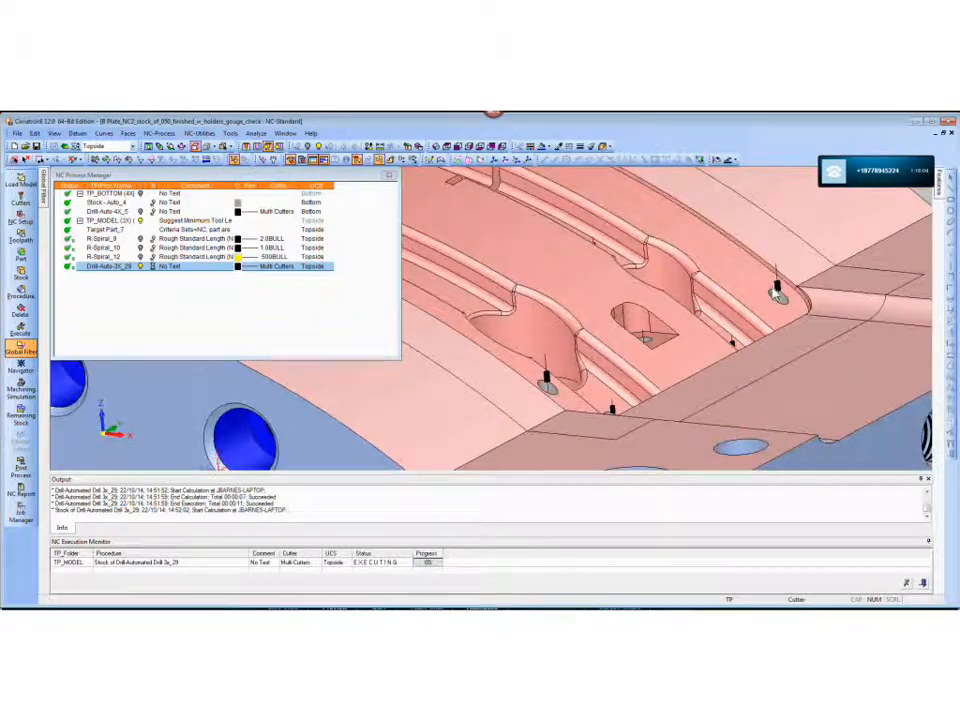
pyautogui.scroll(-4, 667, 409)
pyautogui.moveTo(667, 409); pyautogui.dragTo(722, 347, button='middle')
pyautogui.scroll(-4, 658, 345)
pyautogui.moveTo(658, 345); pyautogui.dragTo(738, 333, button='middle')
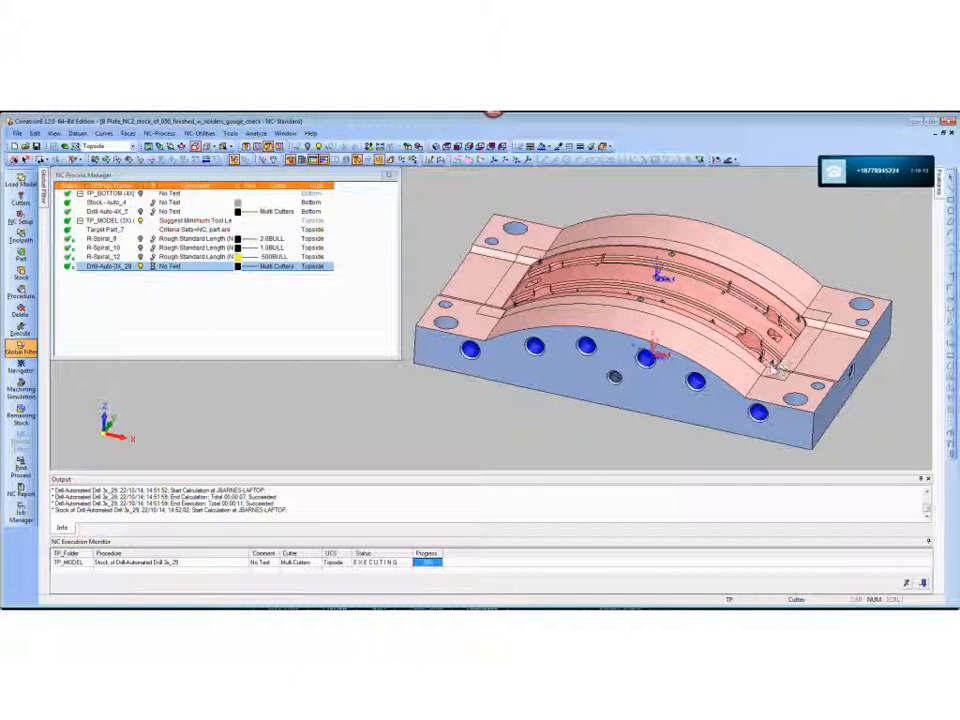
# - Start the Machining Simulation of Drill-Auto-3X_29 with material removal on the Haas_VF6 machine
pyautogui.rightClick(106, 272)
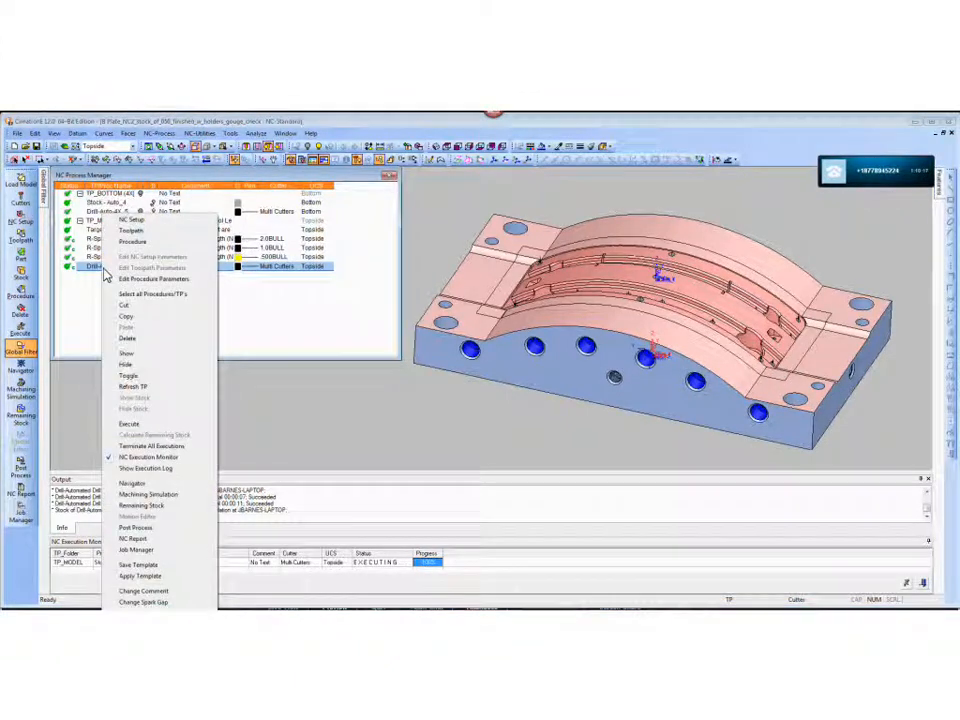
pyautogui.click(143, 495)
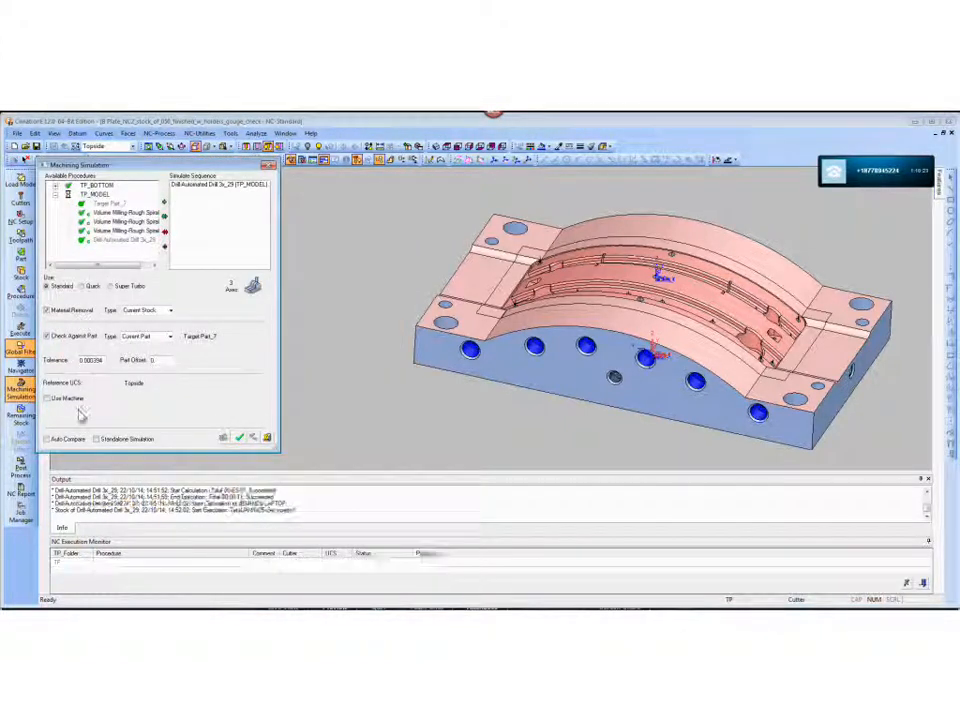
pyautogui.click(47, 398)
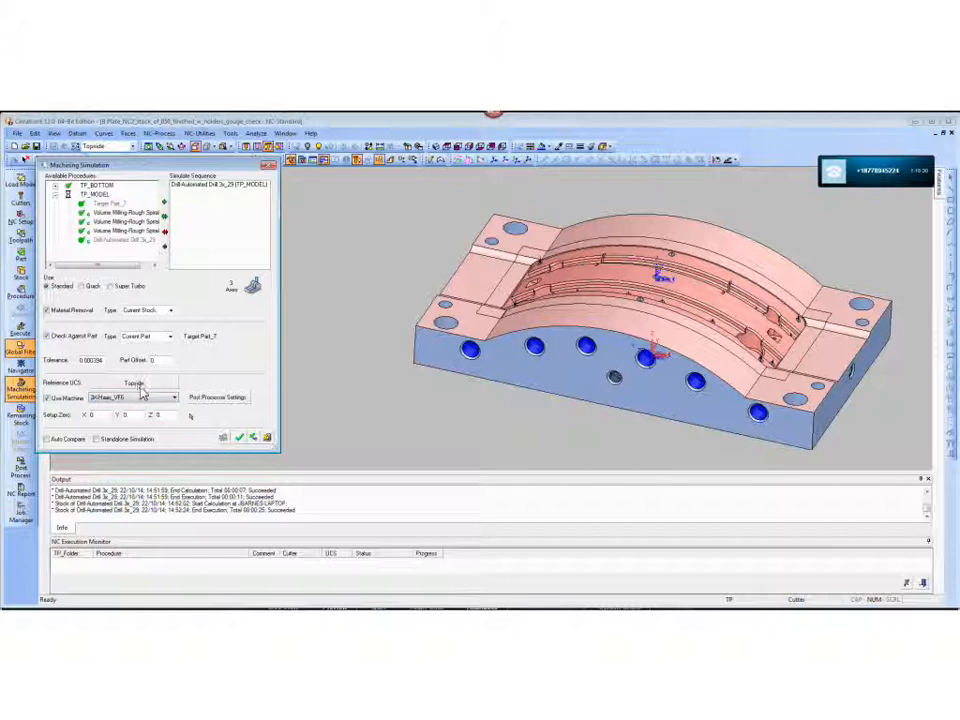
pyautogui.click(242, 441)
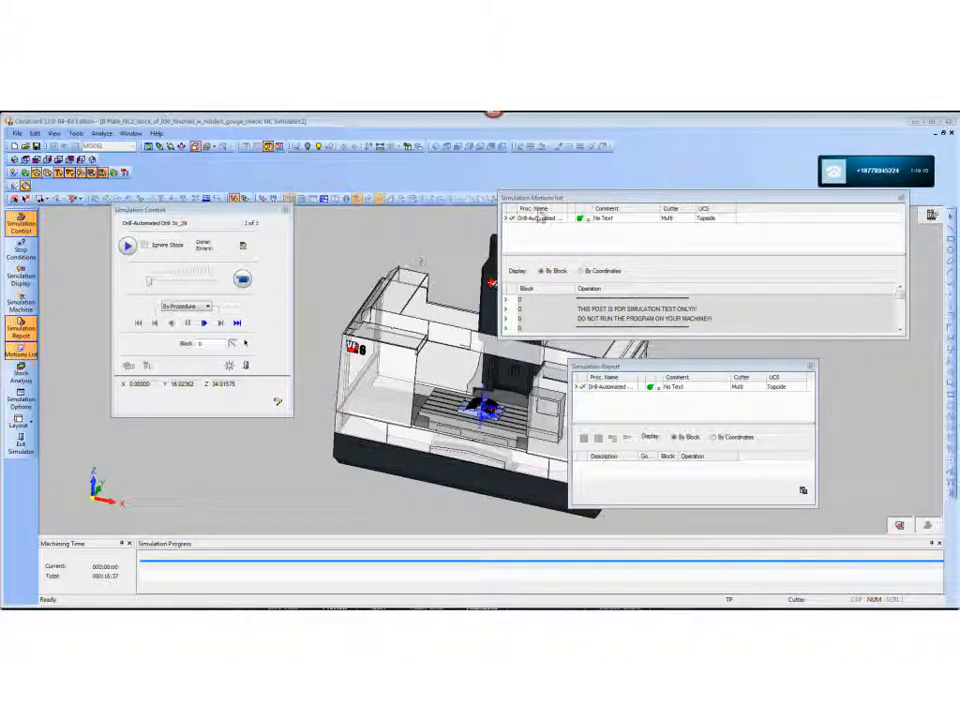
# - Move the motions list and simulation report clear of the model and hide the machine's housing
pyautogui.moveTo(686, 207); pyautogui.dragTo(824, 213)
pyautogui.moveTo(893, 217); pyautogui.dragTo(736, 605)
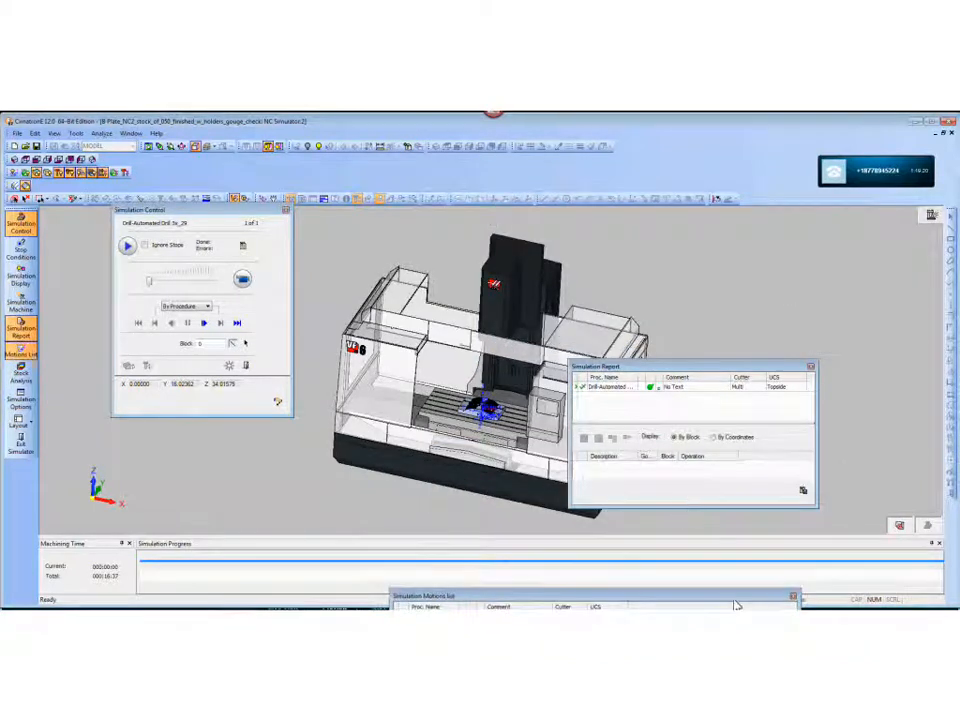
pyautogui.moveTo(713, 372); pyautogui.dragTo(744, 510)
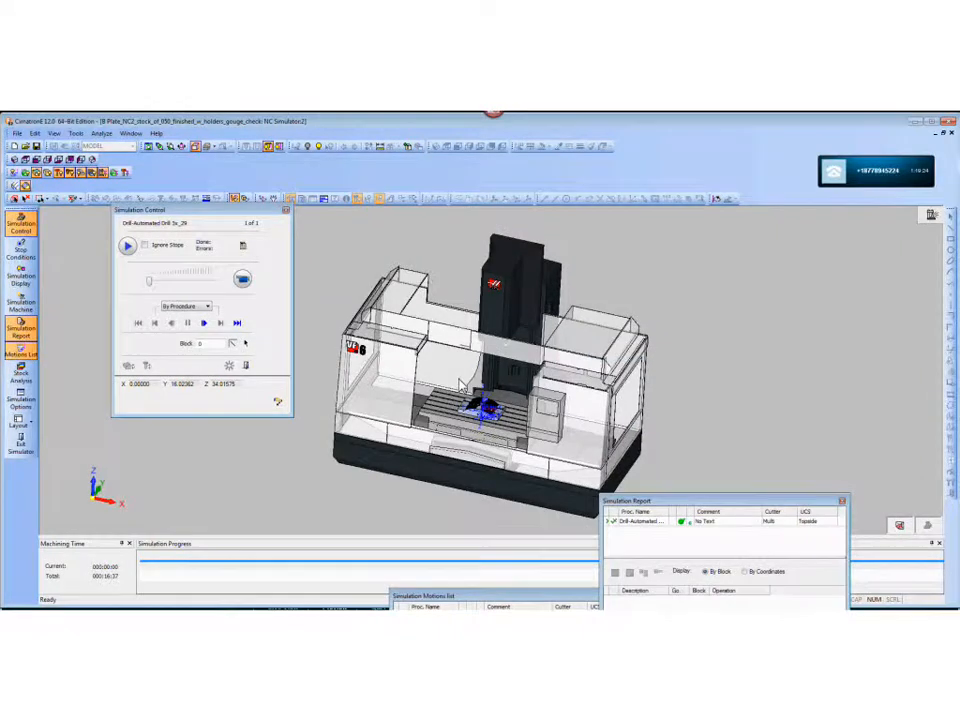
pyautogui.keyDown('ctrl'); pyautogui.moveTo(457, 379); pyautogui.dragTo(519, 316, button='right'); pyautogui.keyUp('ctrl')
pyautogui.keyDown('ctrl'); pyautogui.moveTo(519, 316); pyautogui.dragTo(498, 236, button='middle'); pyautogui.keyUp('ctrl')
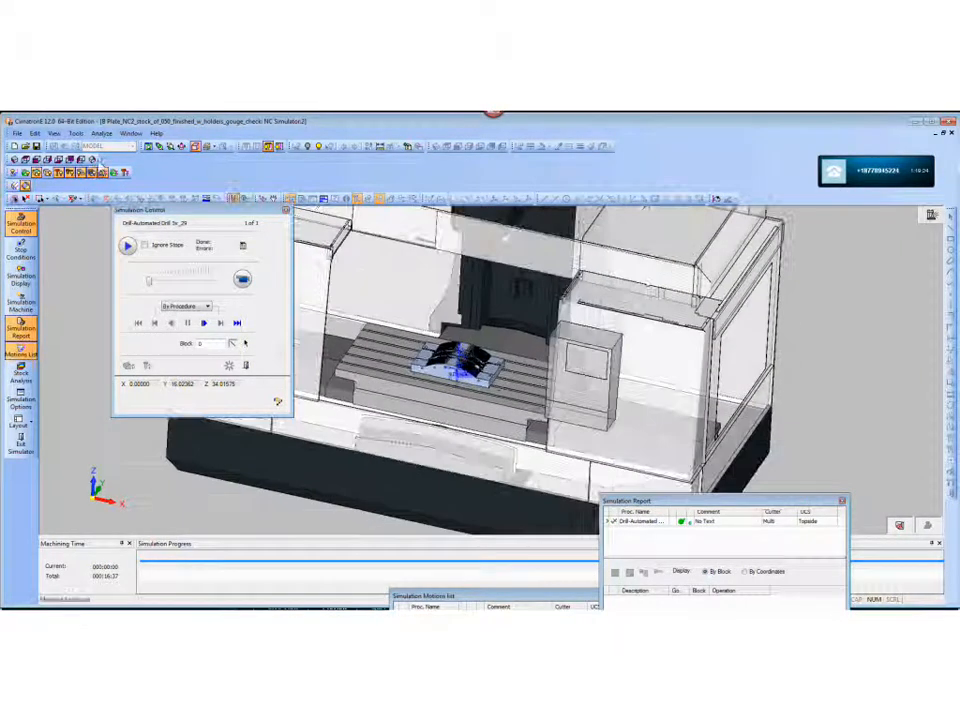
pyautogui.click(88, 175)
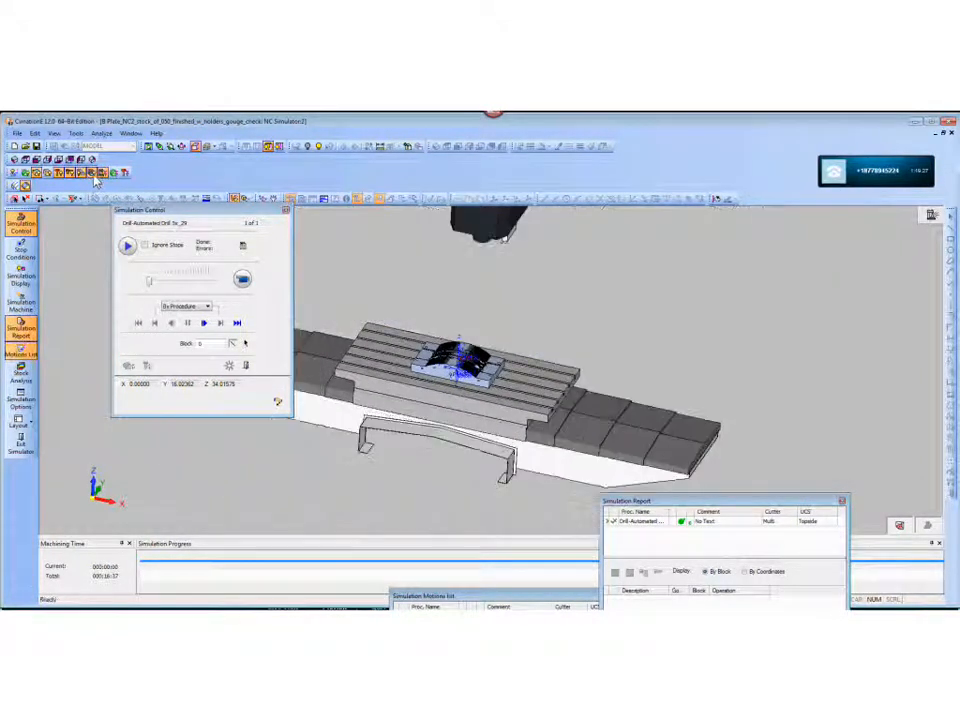
# - Simulate the drilling to the end while ignoring stops, and raise the simulation speed to watch the plate up close
pyautogui.click(243, 281)
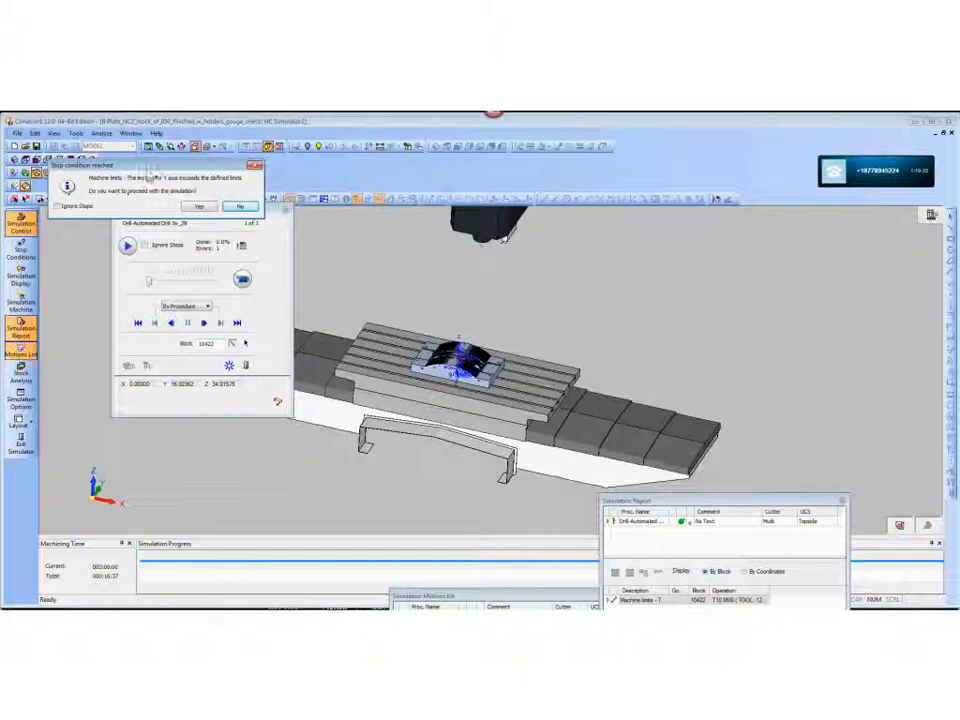
pyautogui.click(57, 206)
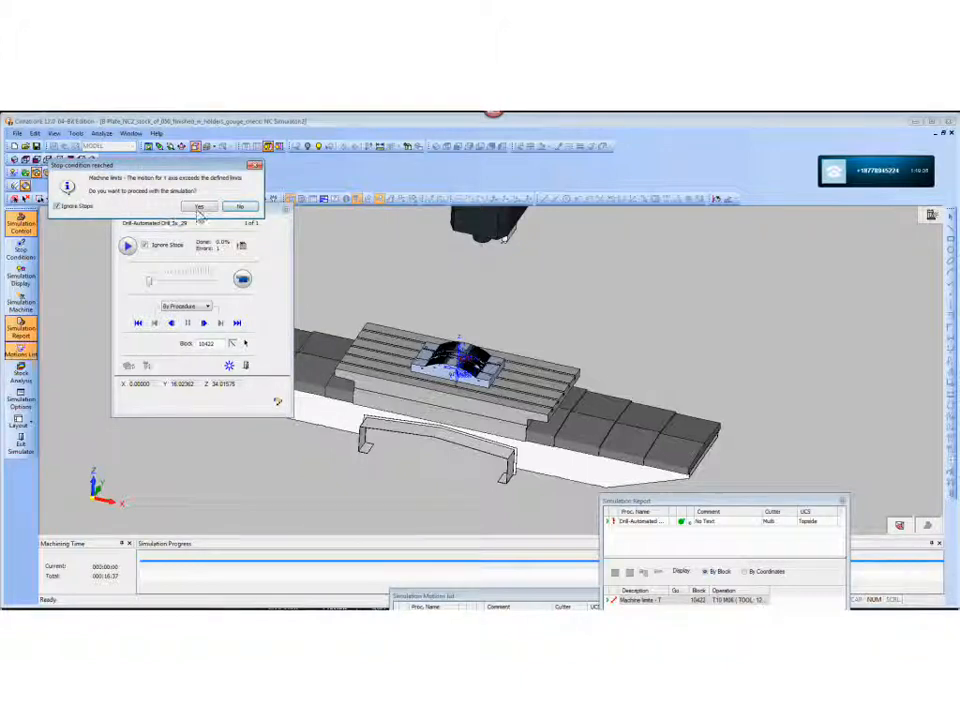
pyautogui.click(199, 206)
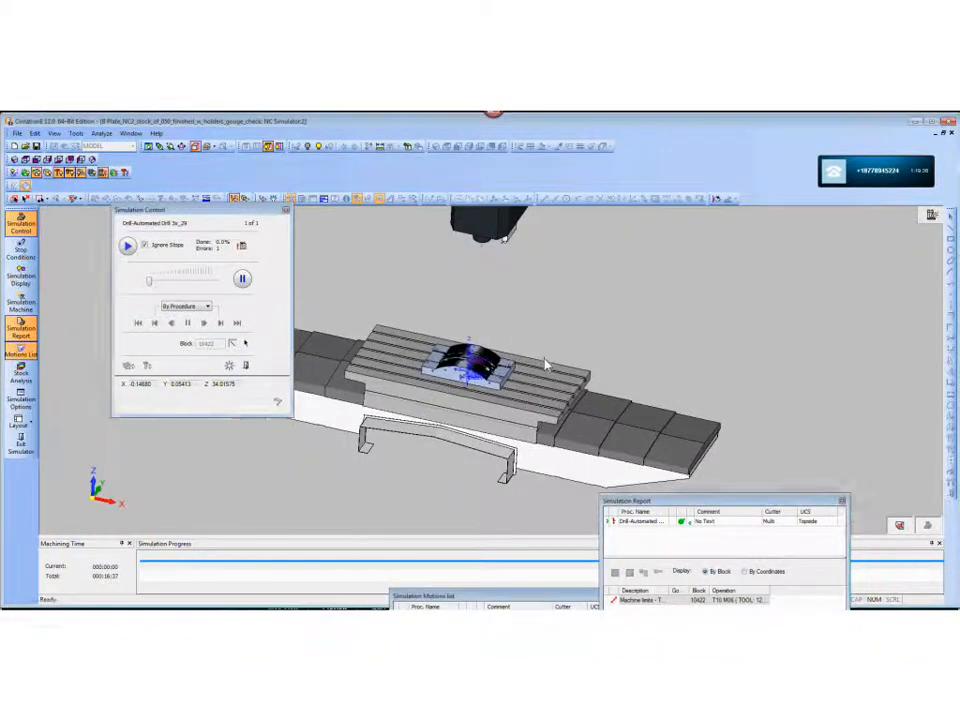
pyautogui.keyDown('ctrl'); pyautogui.moveTo(544, 362); pyautogui.dragTo(516, 264, button='right'); pyautogui.keyUp('ctrl')
pyautogui.keyDown('ctrl'); pyautogui.moveTo(516, 264); pyautogui.dragTo(490, 302); pyautogui.keyUp('ctrl')
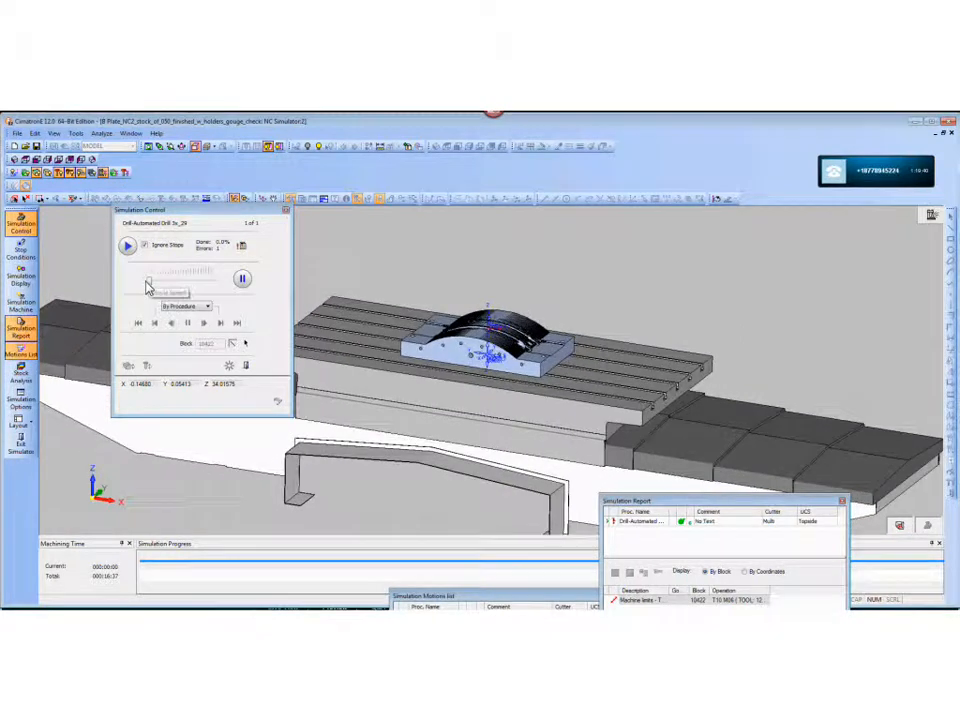
pyautogui.moveTo(150, 281); pyautogui.dragTo(177, 281)
pyautogui.keyDown('ctrl'); pyautogui.moveTo(534, 366); pyautogui.dragTo(518, 312, button='right'); pyautogui.keyUp('ctrl')
pyautogui.keyDown('ctrl'); pyautogui.moveTo(518, 312); pyautogui.dragTo(535, 328); pyautogui.keyUp('ctrl')
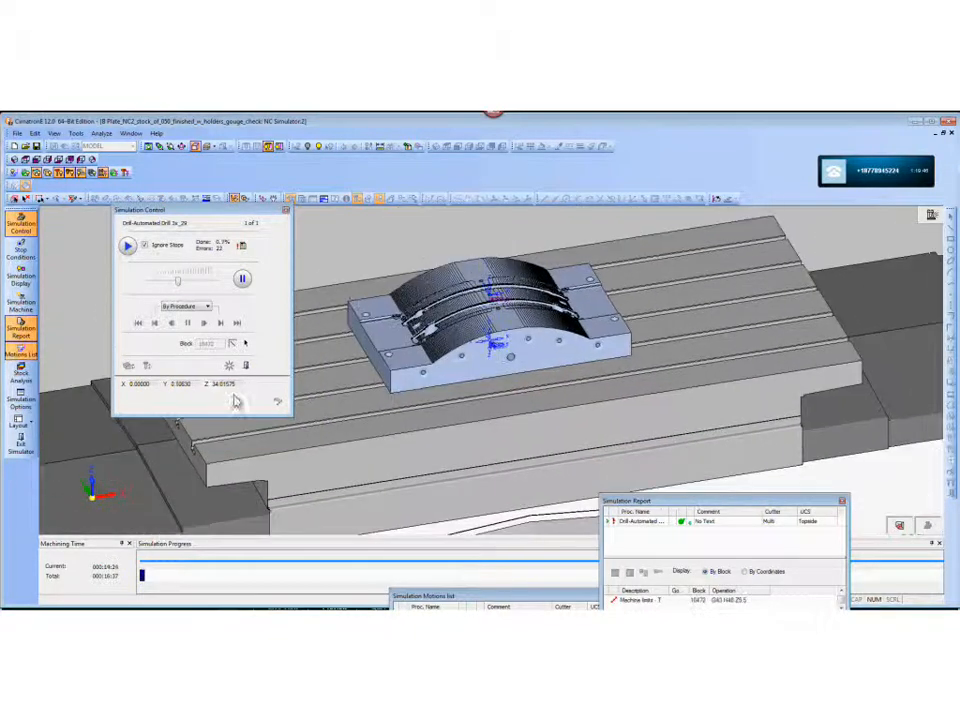
# - Exit the simulator, discarding the stock removal calculations, and restart the Haas_VF6 machining simulation of Drill-Auto-3X_29
pyautogui.click(246, 366)
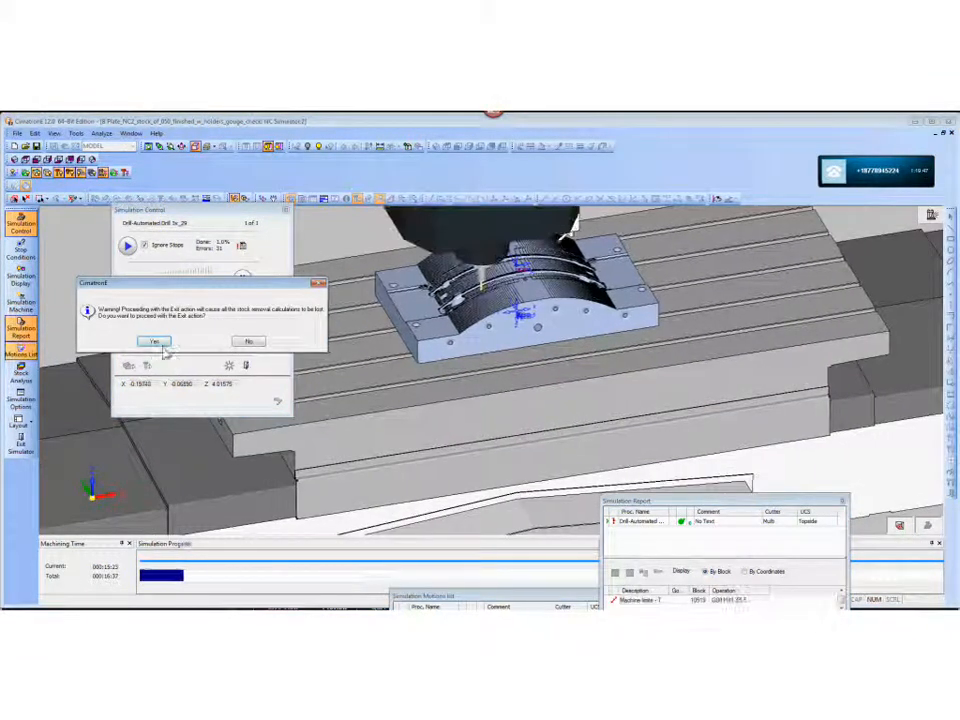
pyautogui.click(154, 341)
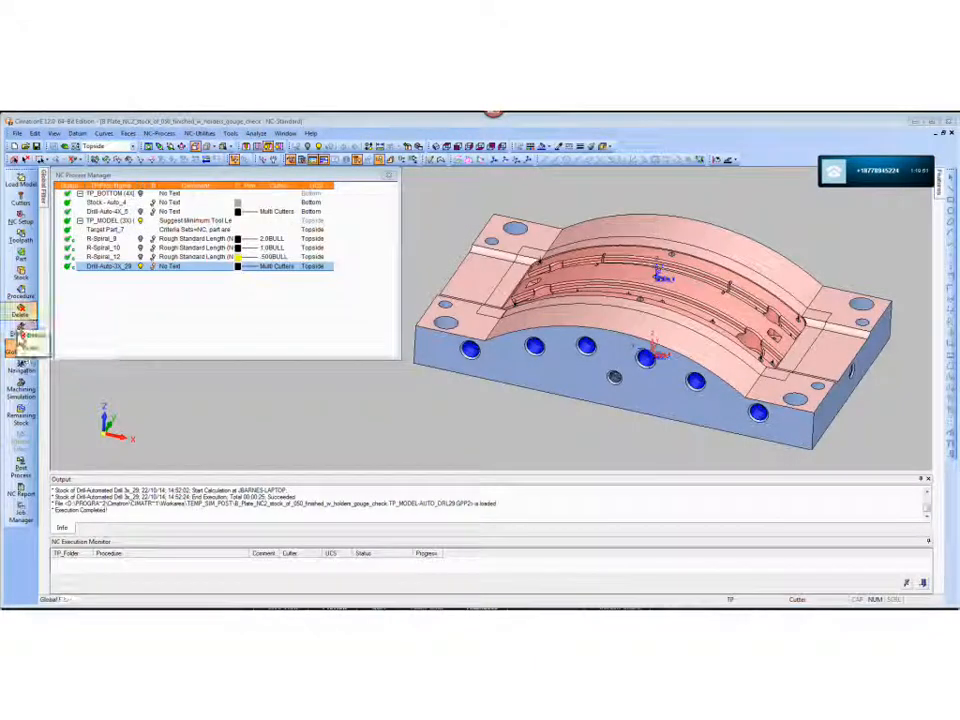
pyautogui.rightClick(101, 268)
pyautogui.click(140, 495)
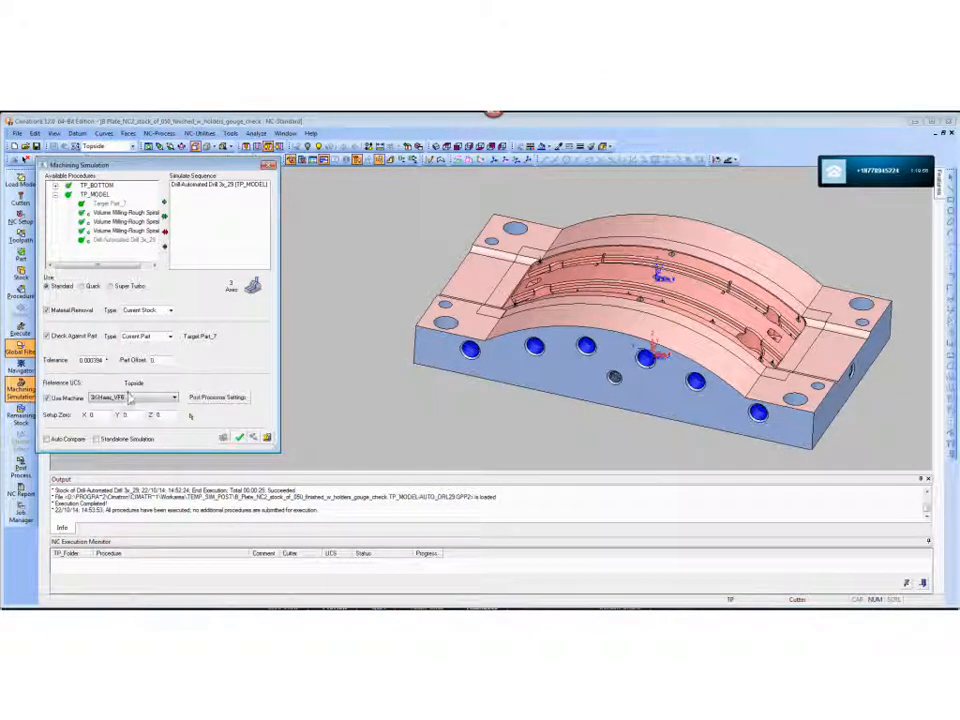
pyautogui.click(241, 440)
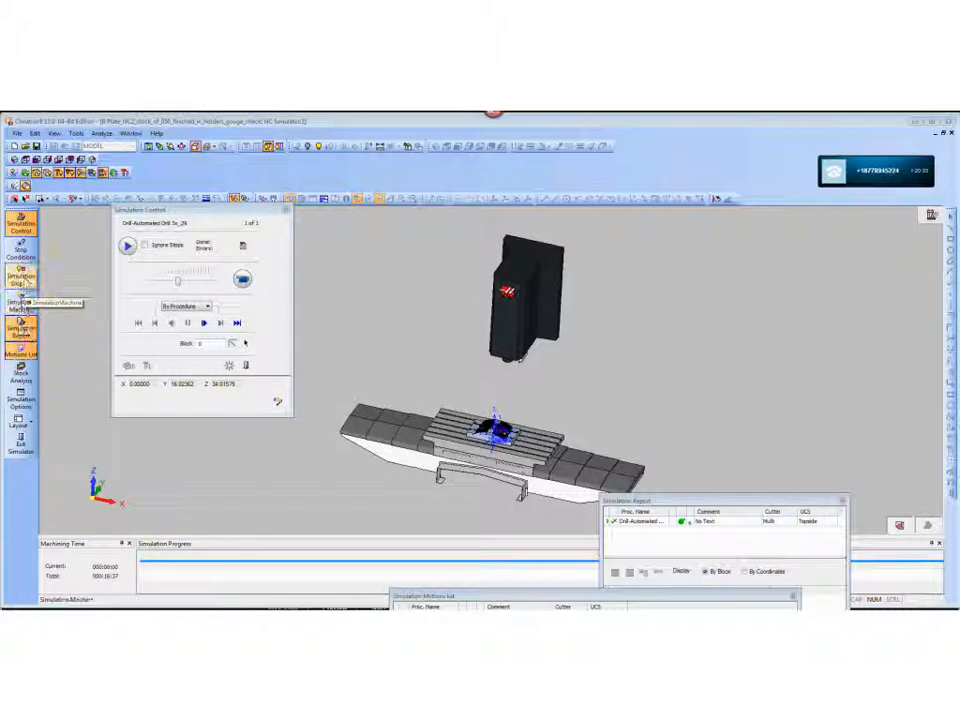
# - Look through the file, model, simulation, display and tool settings in Simulation Options and the objects in Simulation Display
pyautogui.click(20, 400)
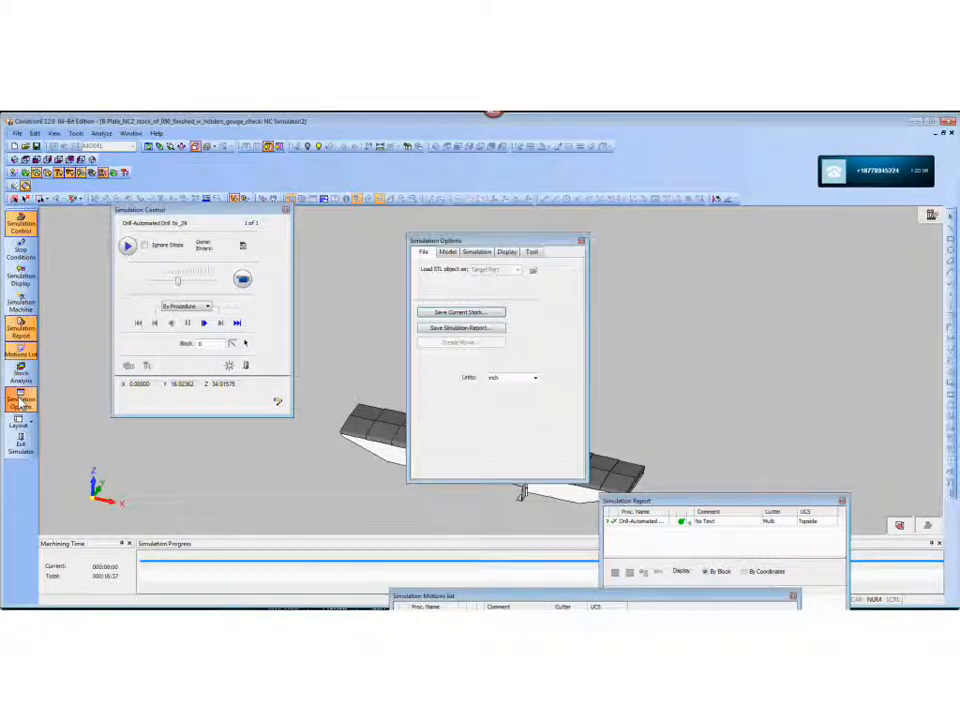
pyautogui.click(454, 259)
pyautogui.click(480, 261)
pyautogui.click(507, 259)
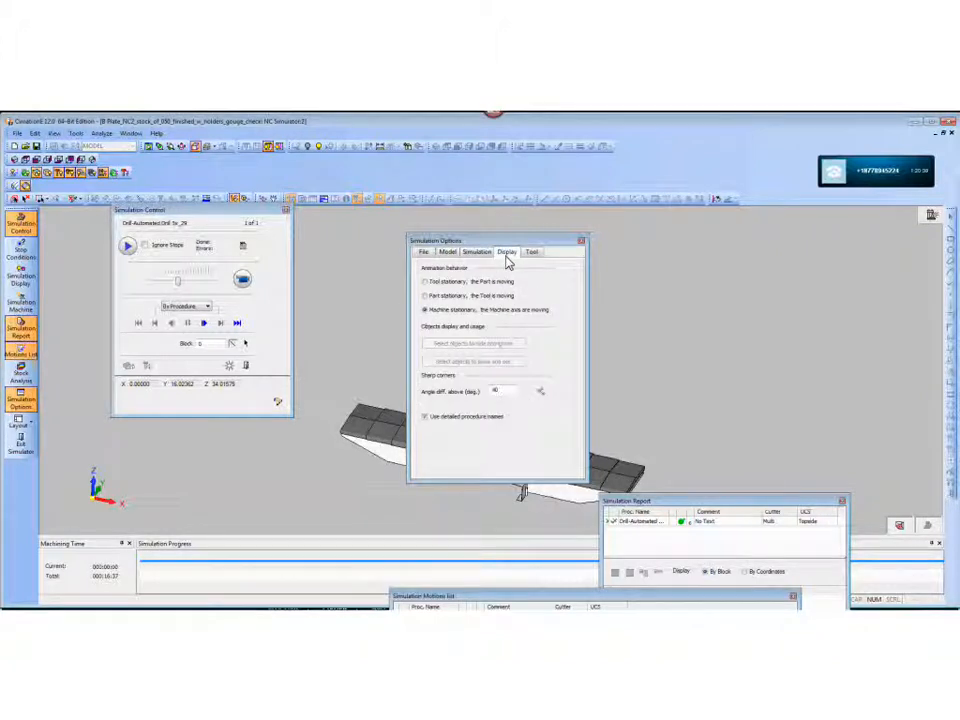
pyautogui.click(534, 257)
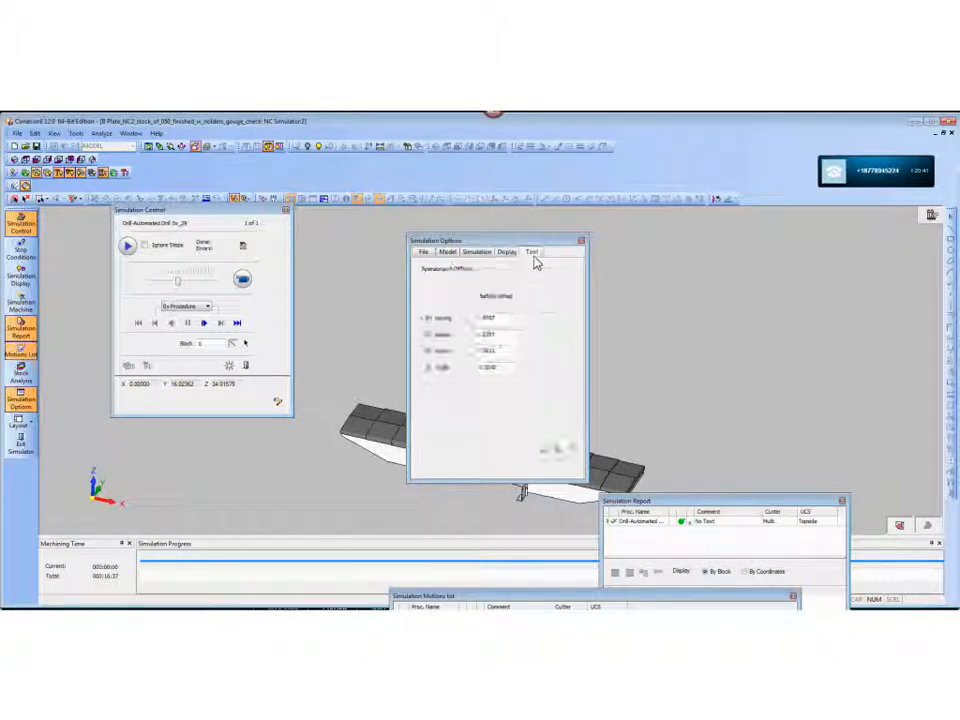
pyautogui.click(482, 256)
pyautogui.click(446, 257)
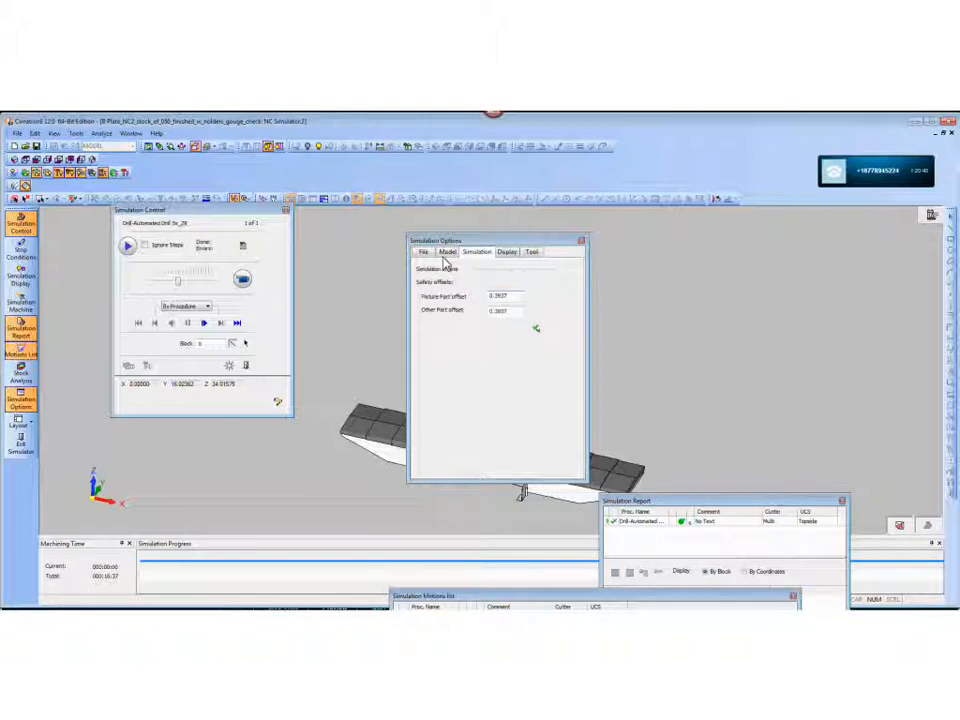
pyautogui.click(428, 257)
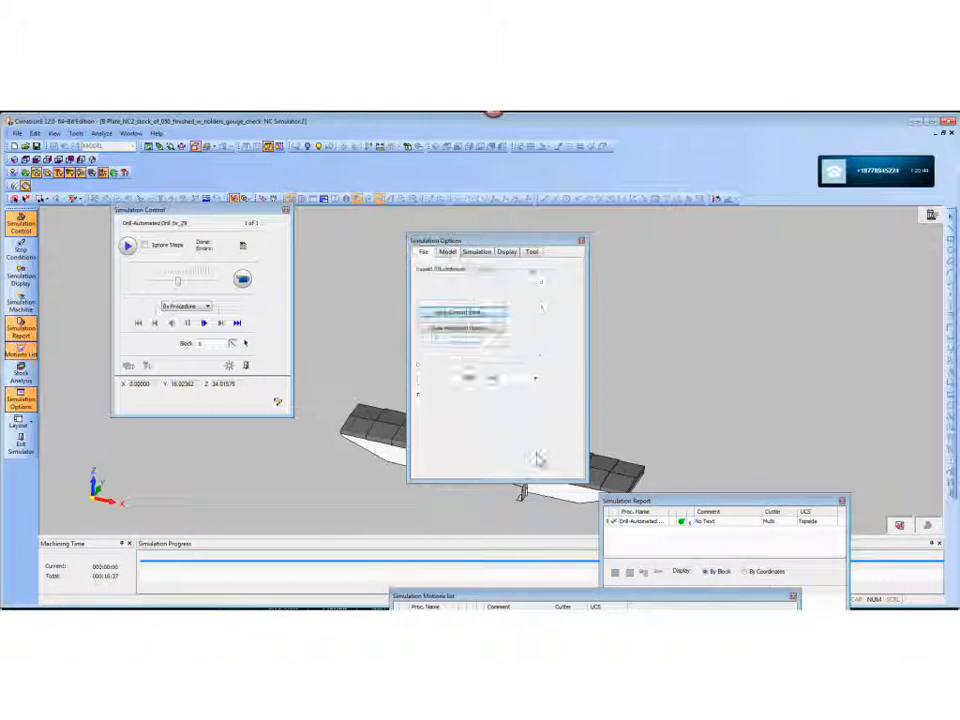
pyautogui.click(581, 241)
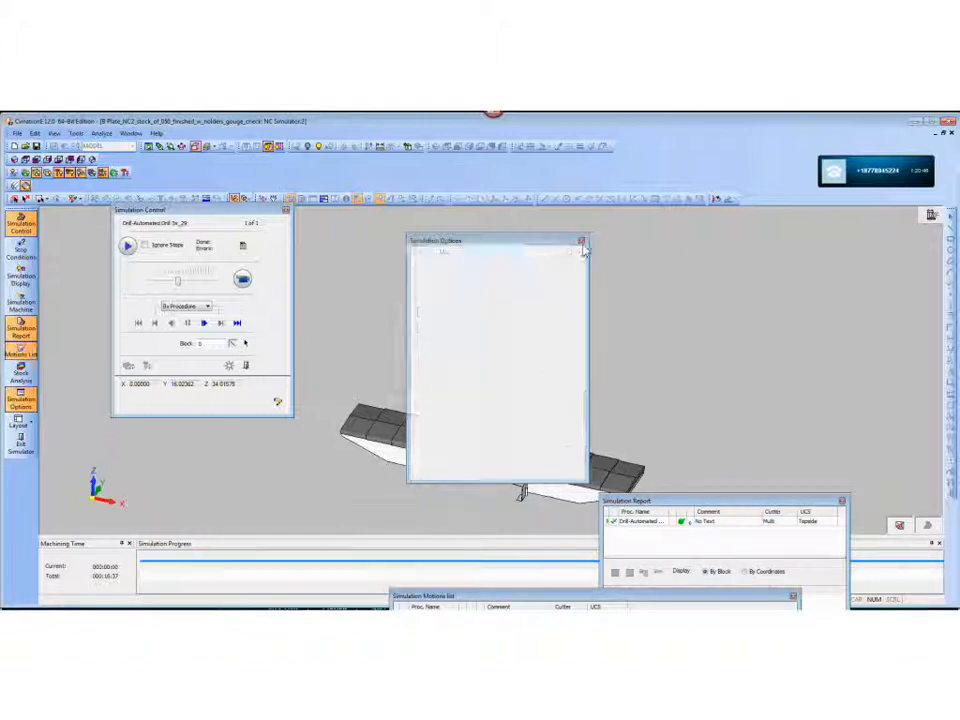
pyautogui.click(21, 277)
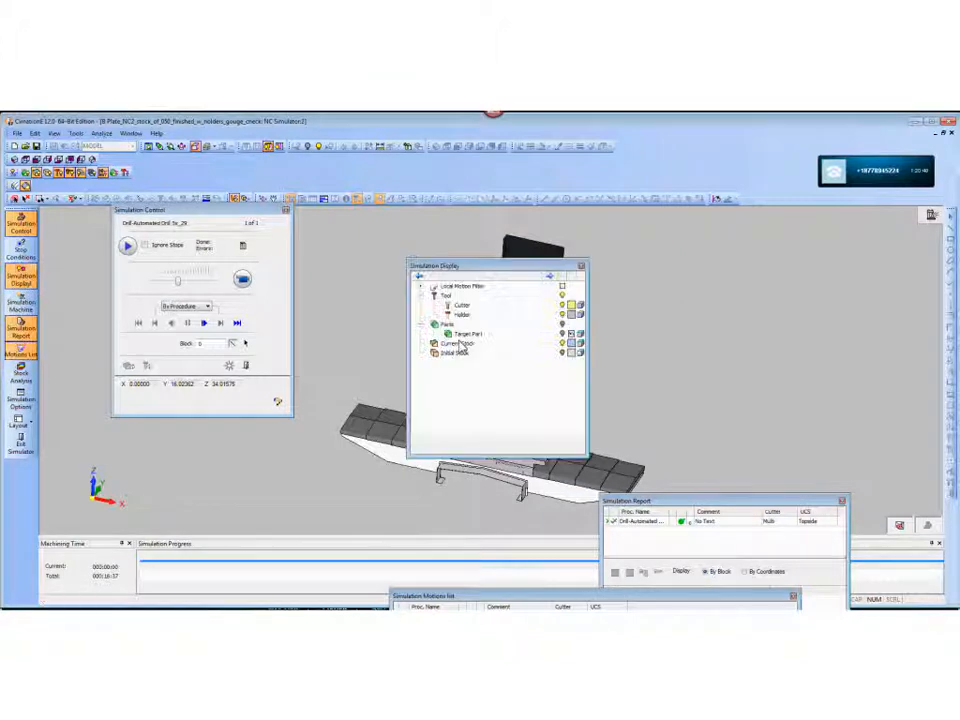
pyautogui.click(581, 266)
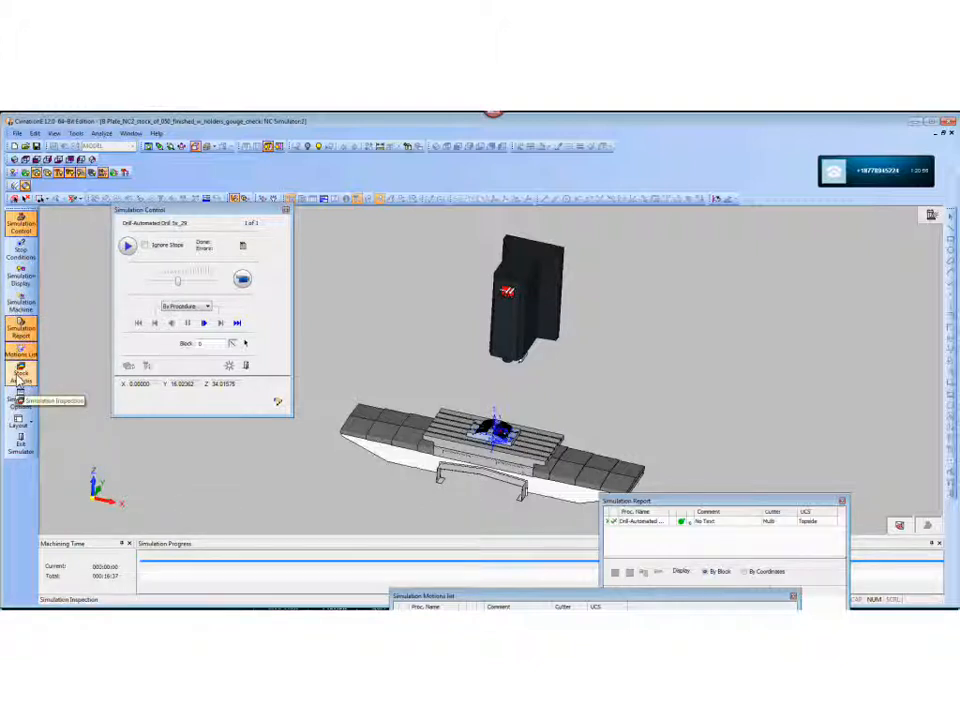
# - Color the current stock by tool sequential number in Stock Analysis
pyautogui.click(20, 376)
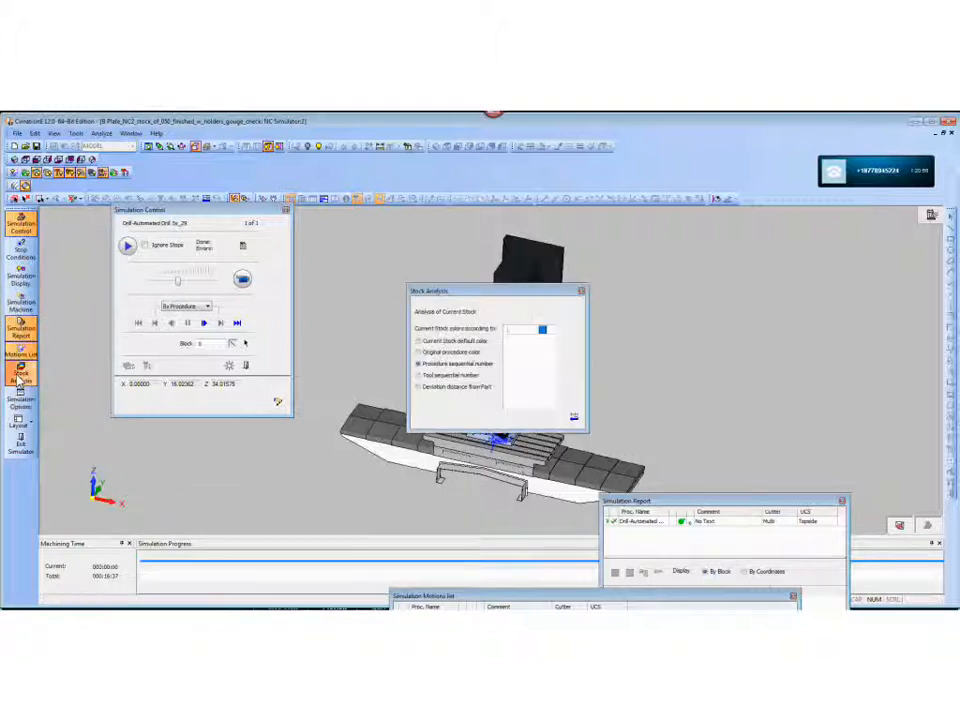
pyautogui.click(419, 375)
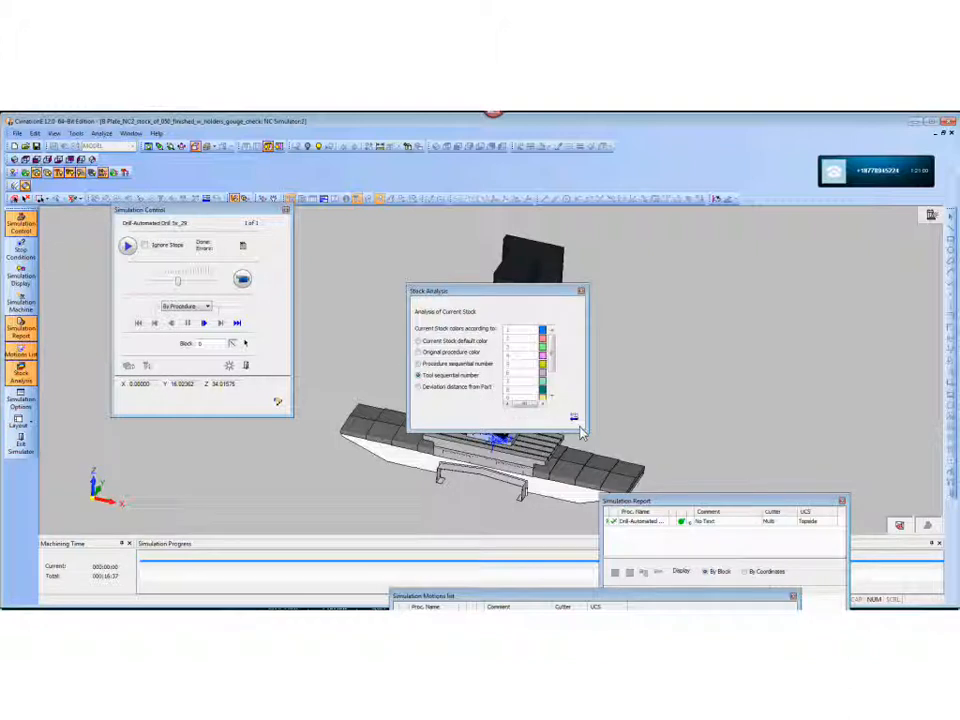
pyautogui.click(21, 374)
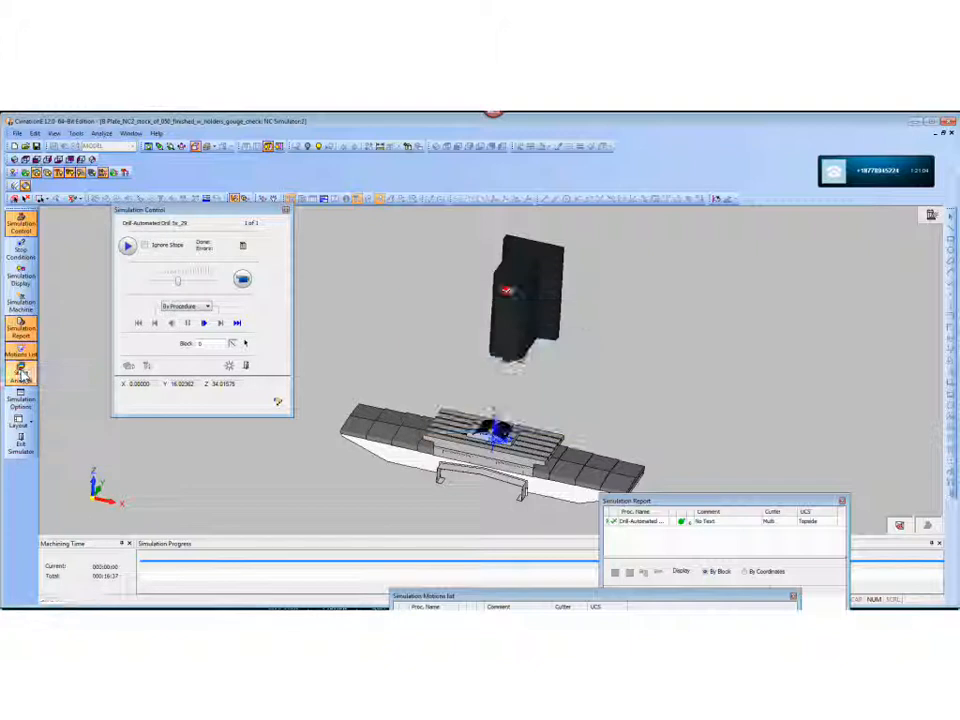
# - Run the drilling simulation to the end with stops ignored, get a close view of the plate, and lower the simulation speed
pyautogui.click(242, 280)
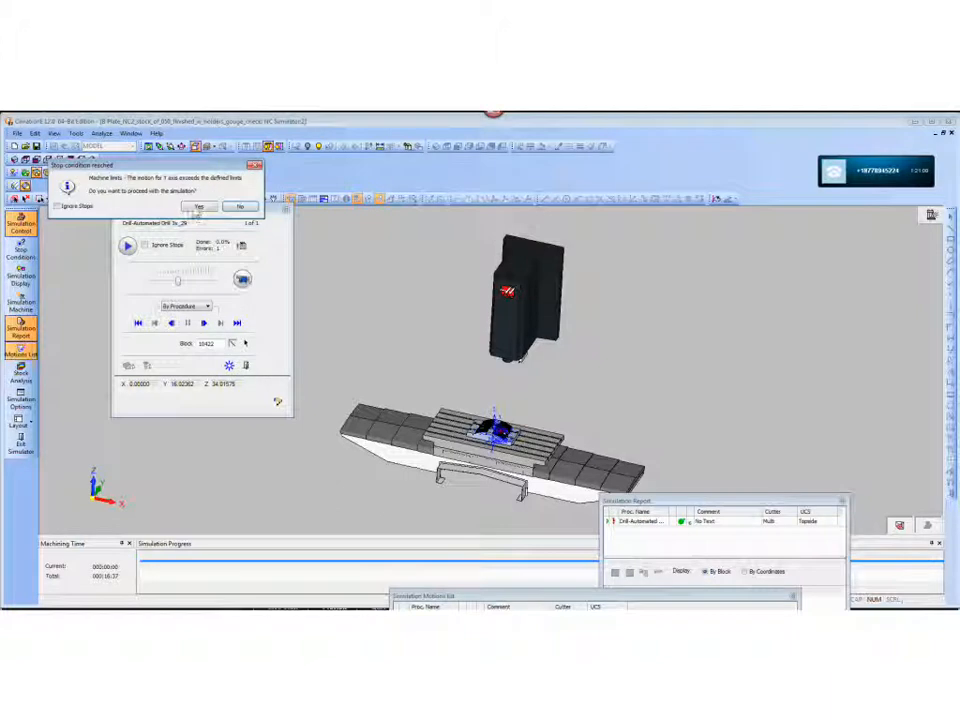
pyautogui.click(199, 206)
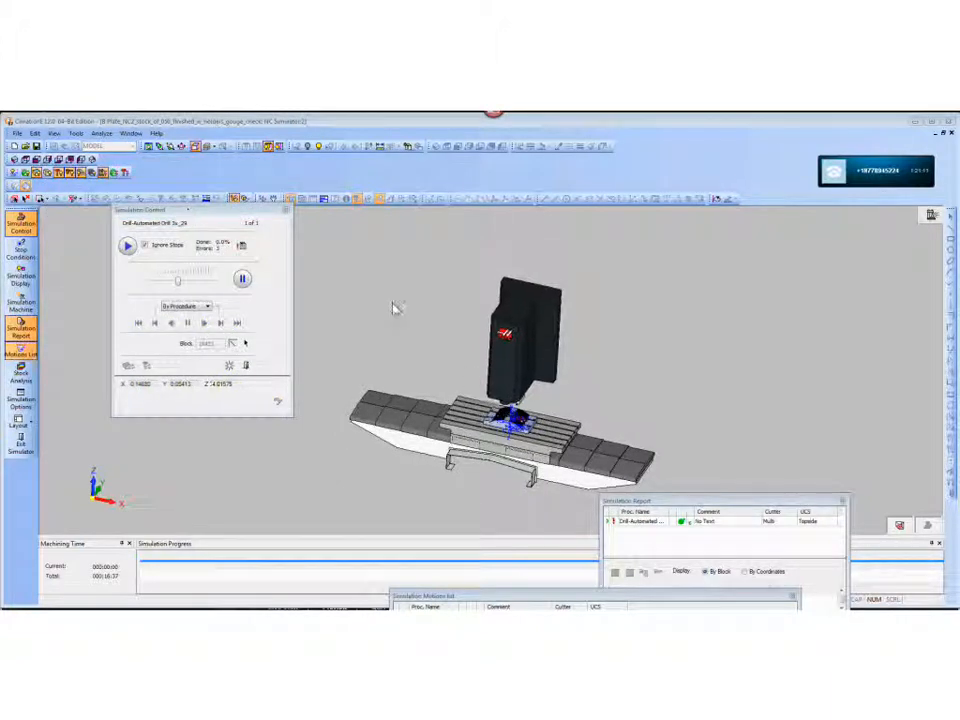
pyautogui.keyDown('ctrl'); pyautogui.moveTo(617, 412); pyautogui.dragTo(684, 354, button='right'); pyautogui.keyUp('ctrl')
pyautogui.keyDown('ctrl'); pyautogui.moveTo(660, 414); pyautogui.dragTo(638, 250, button='middle'); pyautogui.keyUp('ctrl')
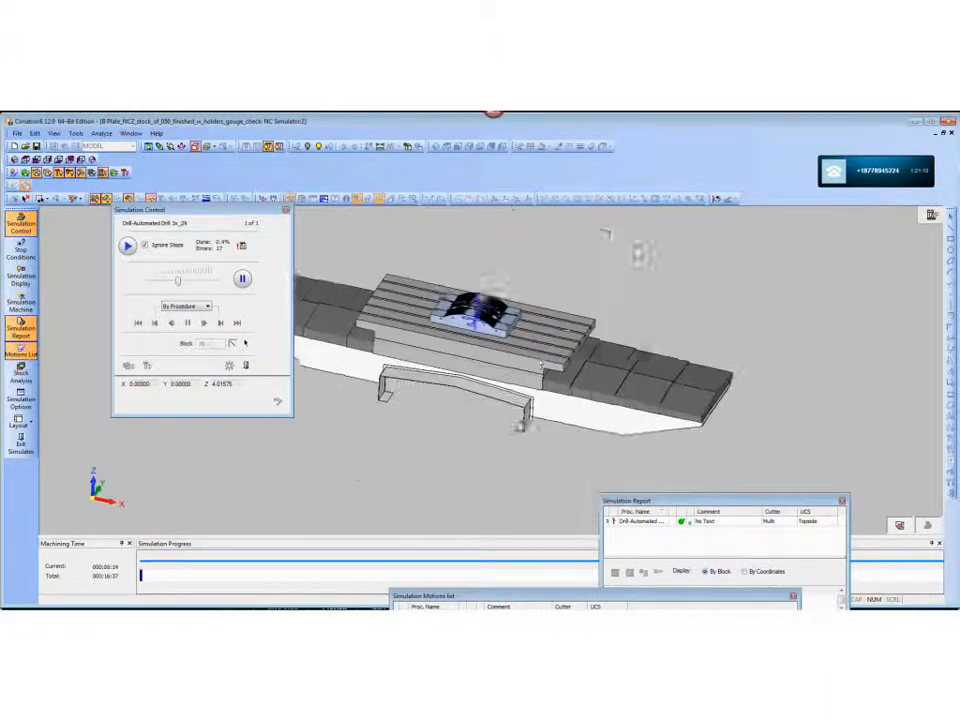
pyautogui.moveTo(557, 332)
pyautogui.keyDown('ctrl'); pyautogui.mouseDown()
pyautogui.moveTo(581, 324)
pyautogui.moveTo(572, 339)
pyautogui.mouseUp(); pyautogui.keyUp('ctrl')
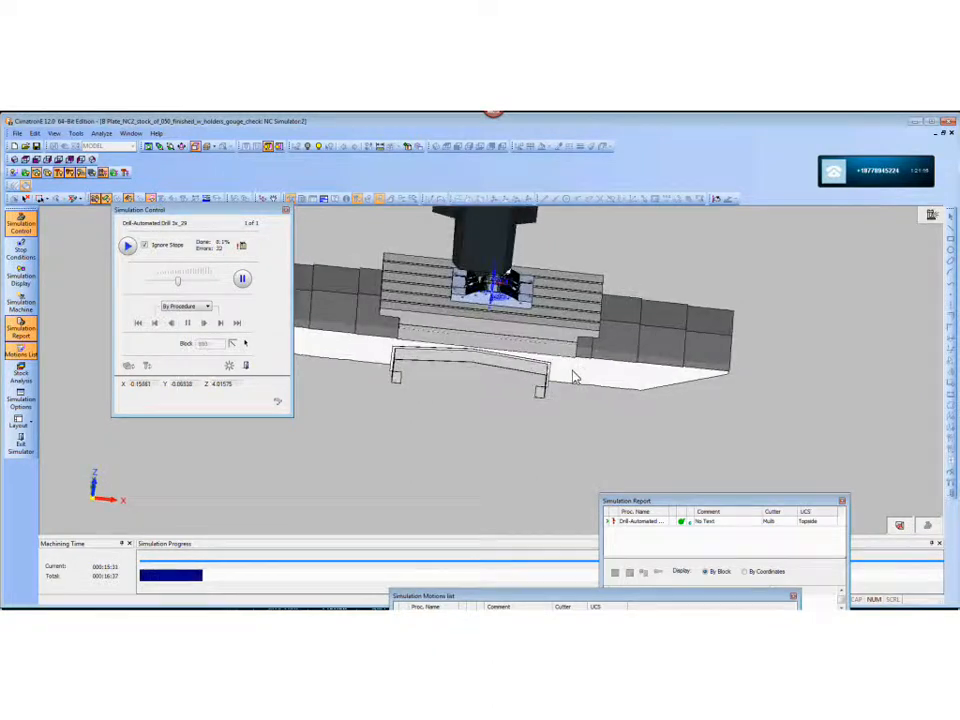
pyautogui.keyDown('ctrl'); pyautogui.moveTo(574, 375); pyautogui.dragTo(509, 293, button='right'); pyautogui.keyUp('ctrl')
pyautogui.moveTo(180, 286); pyautogui.dragTo(158, 286)
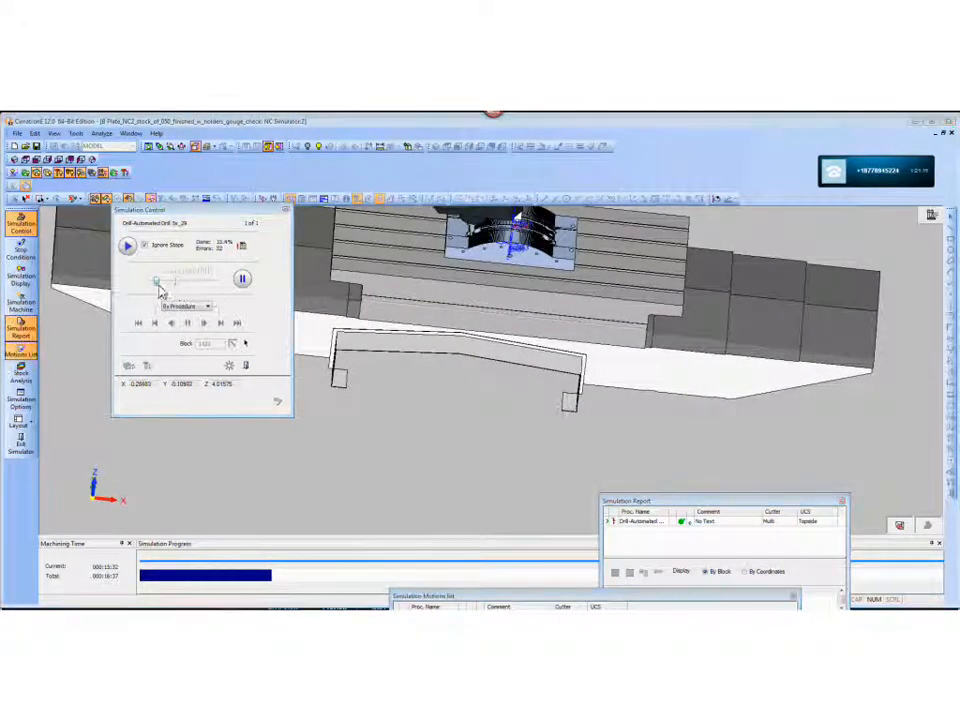
# - Inspect the running drilling simulation close up from several angles around the plate and the spindle
pyautogui.moveTo(515, 355); pyautogui.dragTo(500, 444, button='middle')
pyautogui.keyDown('ctrl'); pyautogui.moveTo(504, 440); pyautogui.dragTo(511, 299, button='right'); pyautogui.keyUp('ctrl')
pyautogui.keyDown('ctrl'); pyautogui.moveTo(510, 298); pyautogui.dragTo(510, 343); pyautogui.keyUp('ctrl')
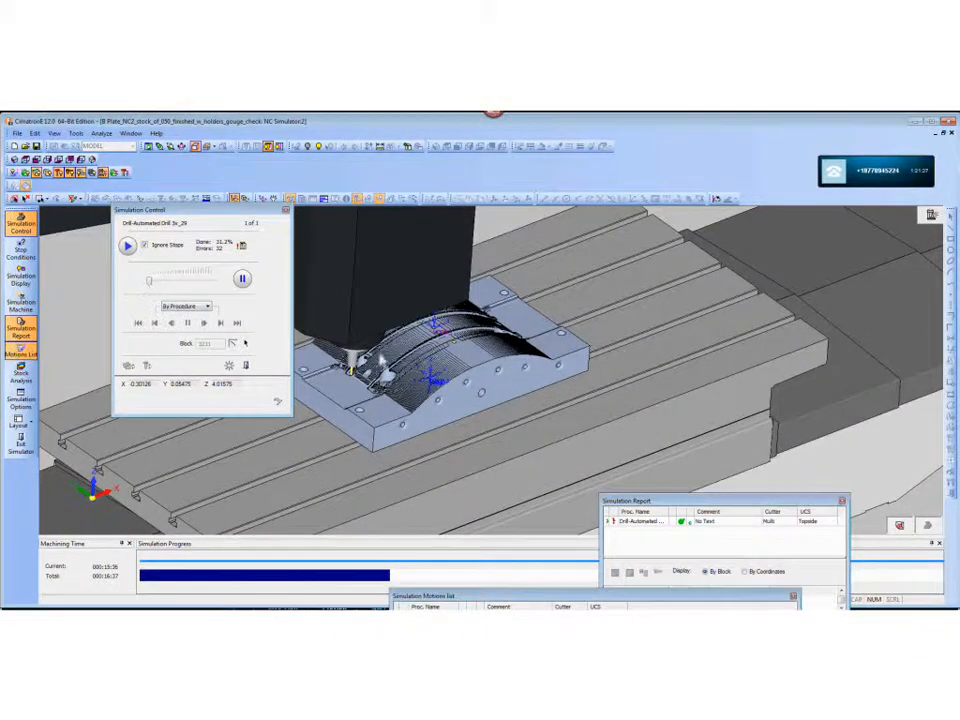
pyautogui.keyDown('ctrl'); pyautogui.moveTo(332, 330); pyautogui.dragTo(330, 399, button='right'); pyautogui.keyUp('ctrl')
pyautogui.keyDown('ctrl'); pyautogui.moveTo(330, 399); pyautogui.dragTo(558, 400, button='middle'); pyautogui.keyUp('ctrl')
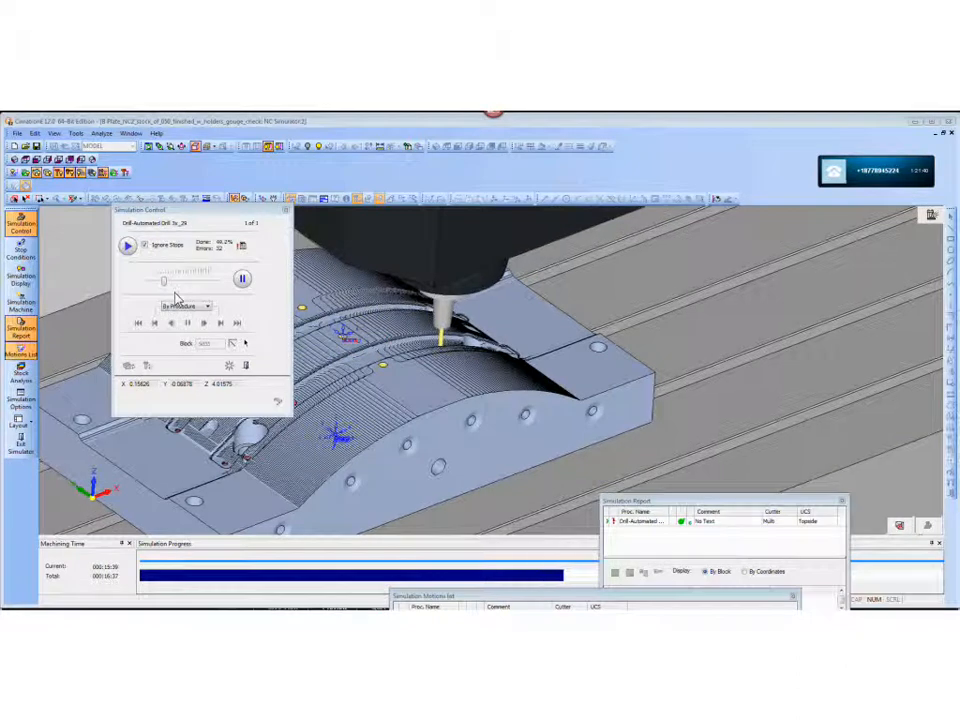
pyautogui.moveTo(551, 379); pyautogui.dragTo(440, 358, button='middle')
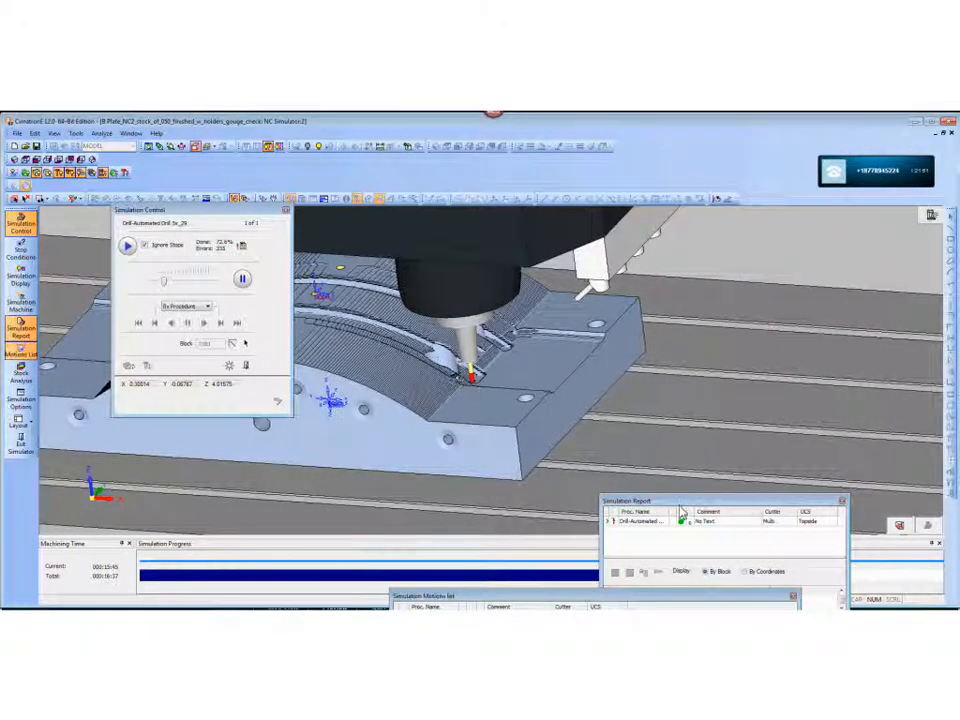
# - Reposition the simulation report, check the current blocks in the motions list, and view the tool drilling at the plate's end
pyautogui.moveTo(747, 473); pyautogui.dragTo(780, 374)
pyautogui.moveTo(724, 606); pyautogui.dragTo(852, 297)
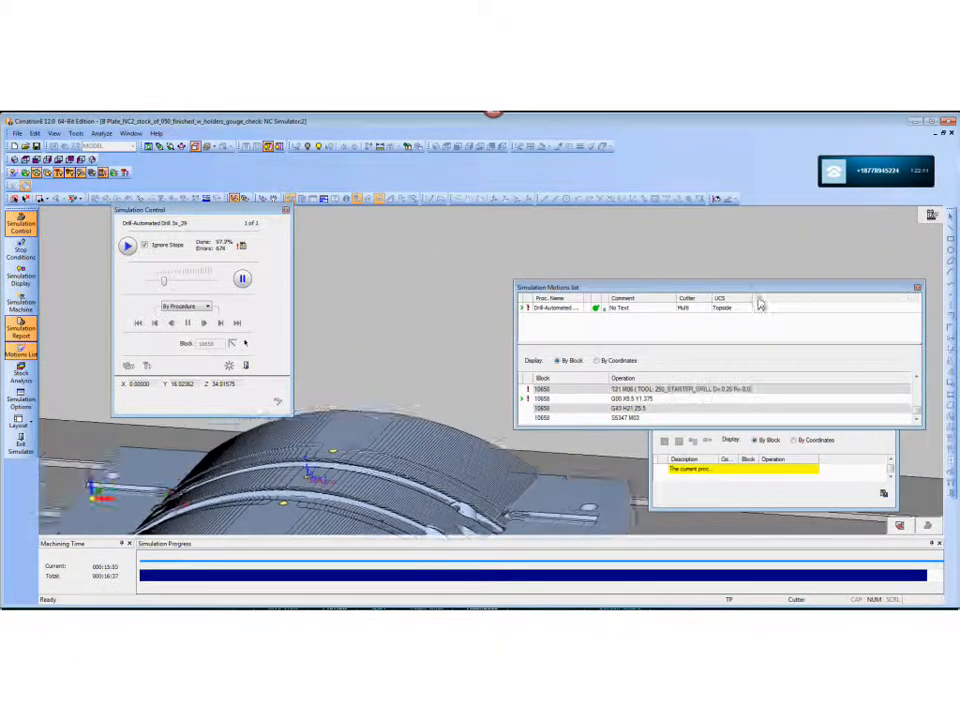
pyautogui.moveTo(870, 290); pyautogui.dragTo(810, 597)
pyautogui.keyDown('ctrl'); pyautogui.moveTo(508, 407); pyautogui.dragTo(507, 435); pyautogui.keyUp('ctrl')
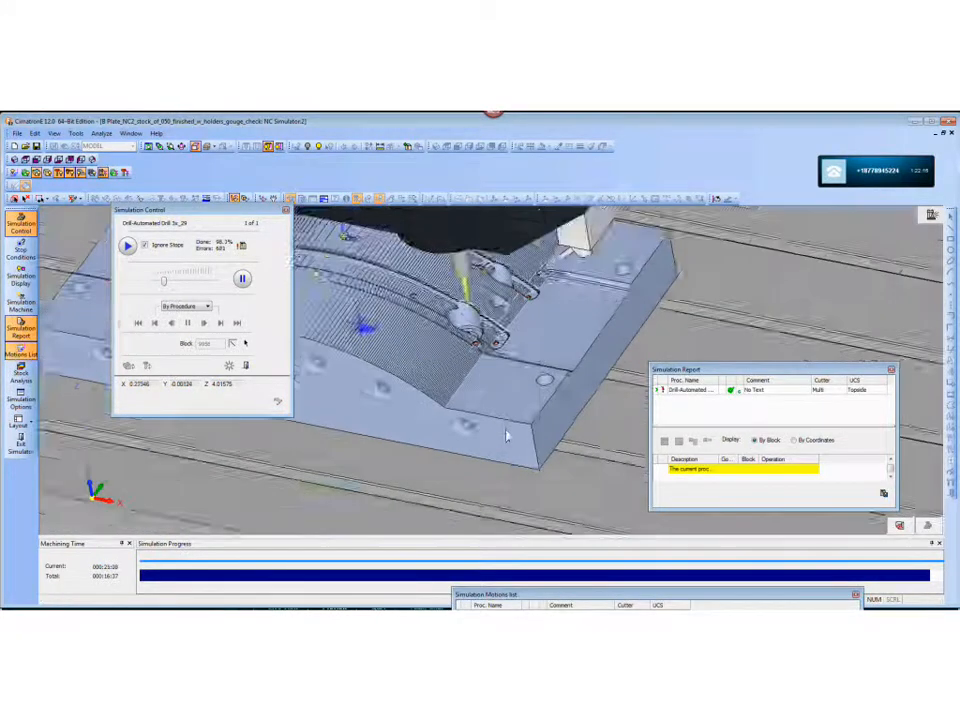
pyautogui.keyDown('ctrl'); pyautogui.moveTo(507, 435); pyautogui.dragTo(510, 373, button='right'); pyautogui.keyUp('ctrl')
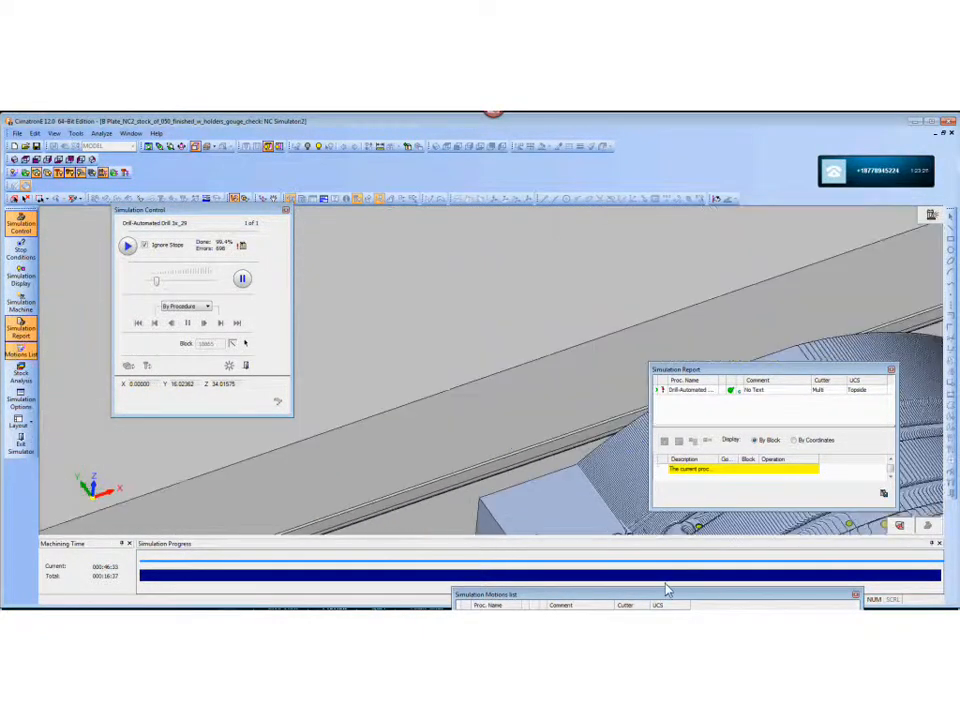
# - Bring the Simulation Motions list into full view, enlarge it, and follow the latest blocks and tool changes during drilling
pyautogui.moveTo(668, 591); pyautogui.dragTo(608, 270)
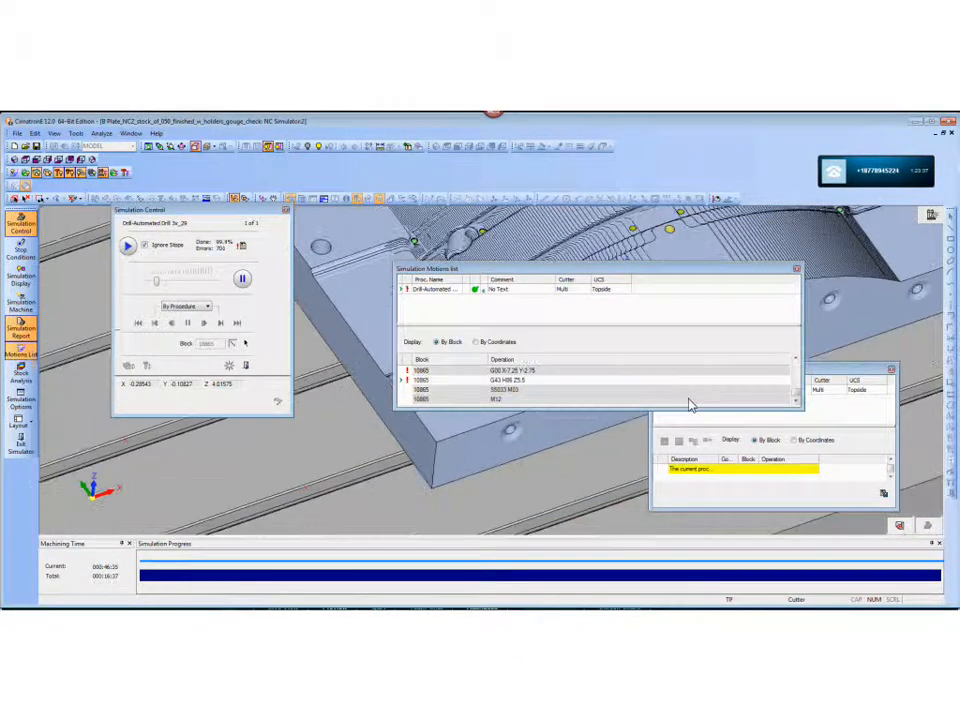
pyautogui.moveTo(802, 410); pyautogui.dragTo(817, 504)
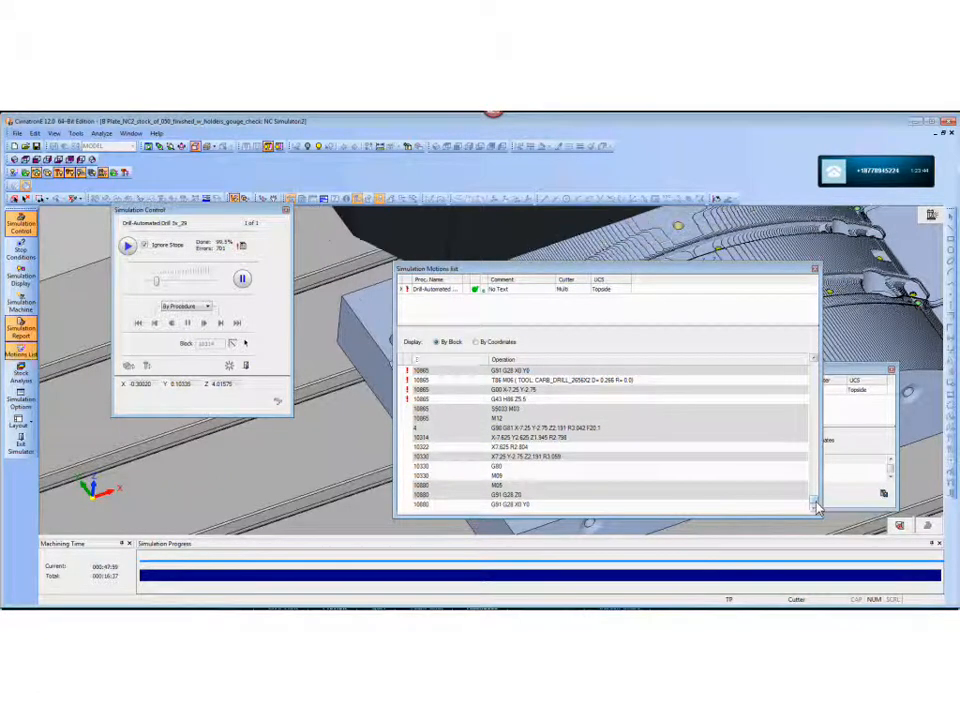
pyautogui.click(816, 504)
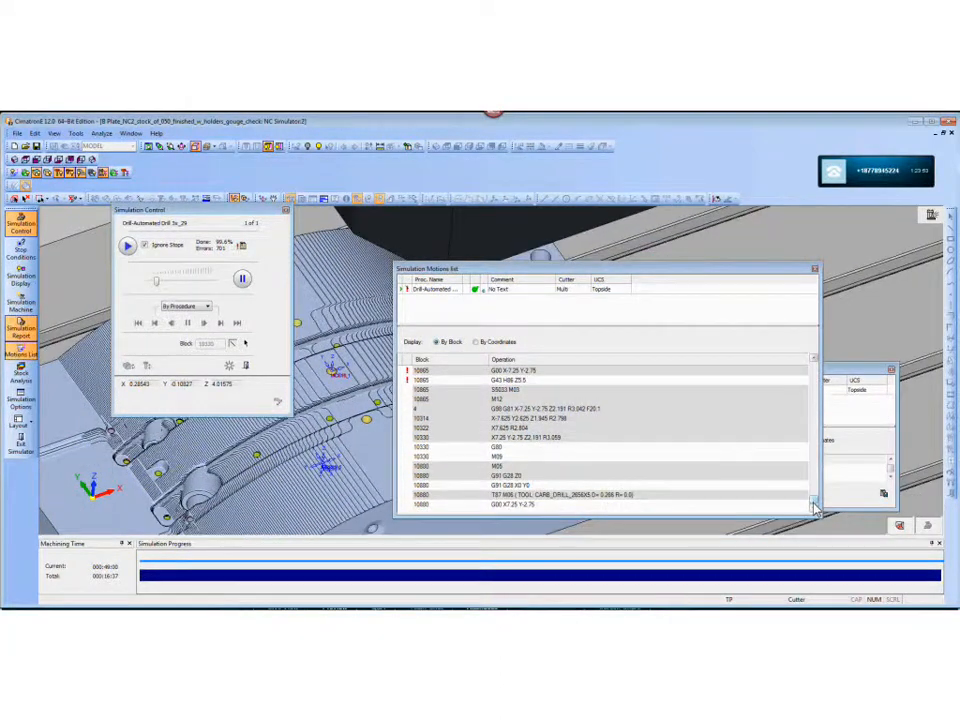
pyautogui.click(814, 508)
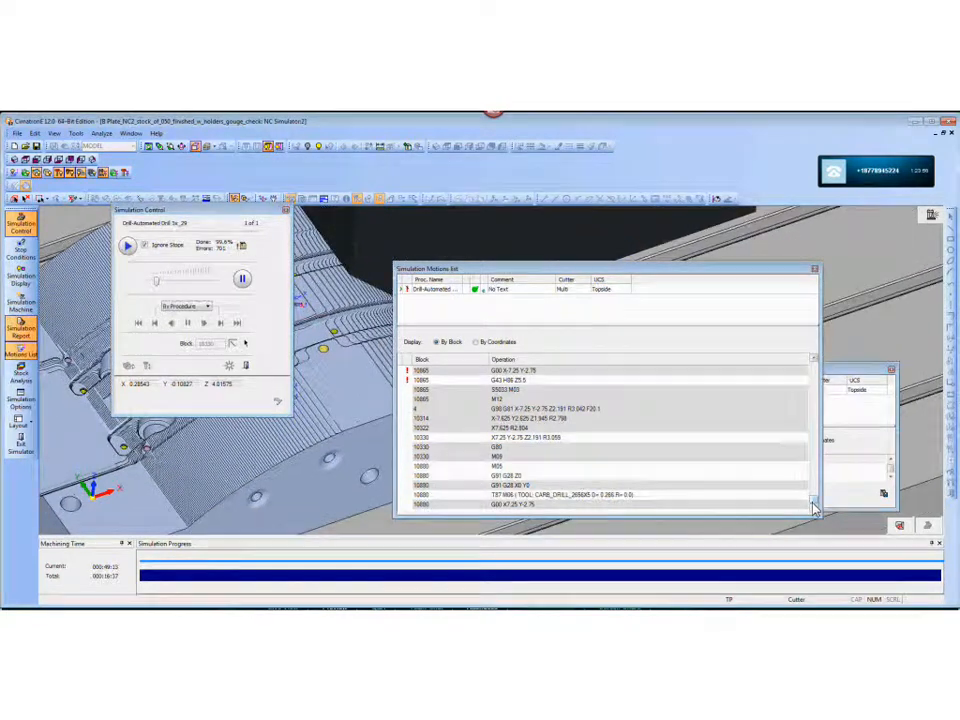
pyautogui.scroll(-1, 514, 478)
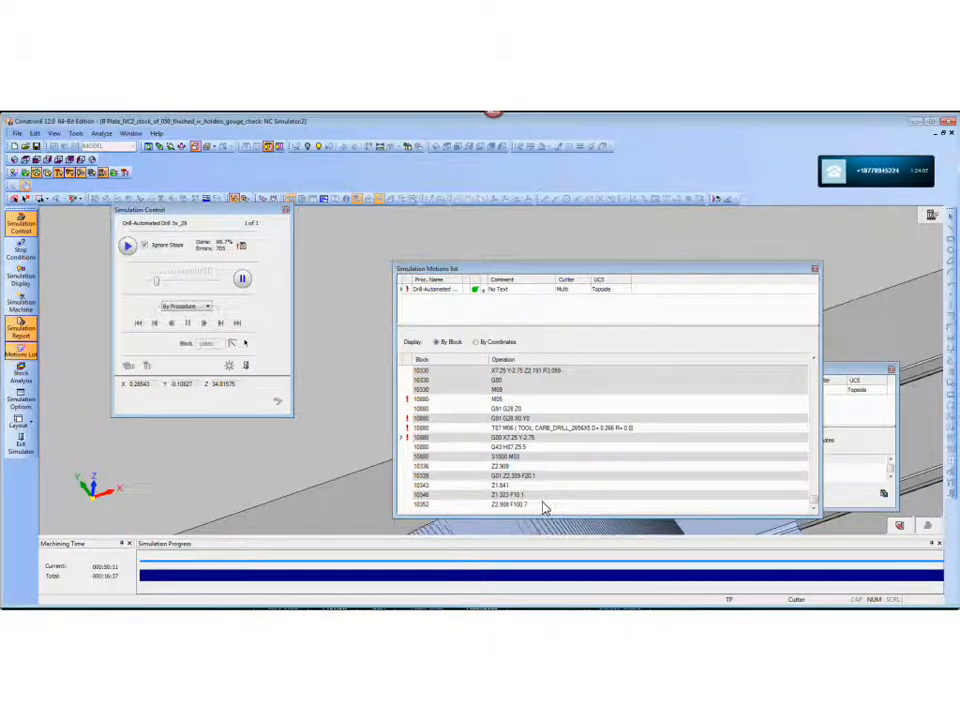
# - Run the rest of the simulation at a higher speed and replace the motions list with the simulation report in view
pyautogui.click(178, 282)
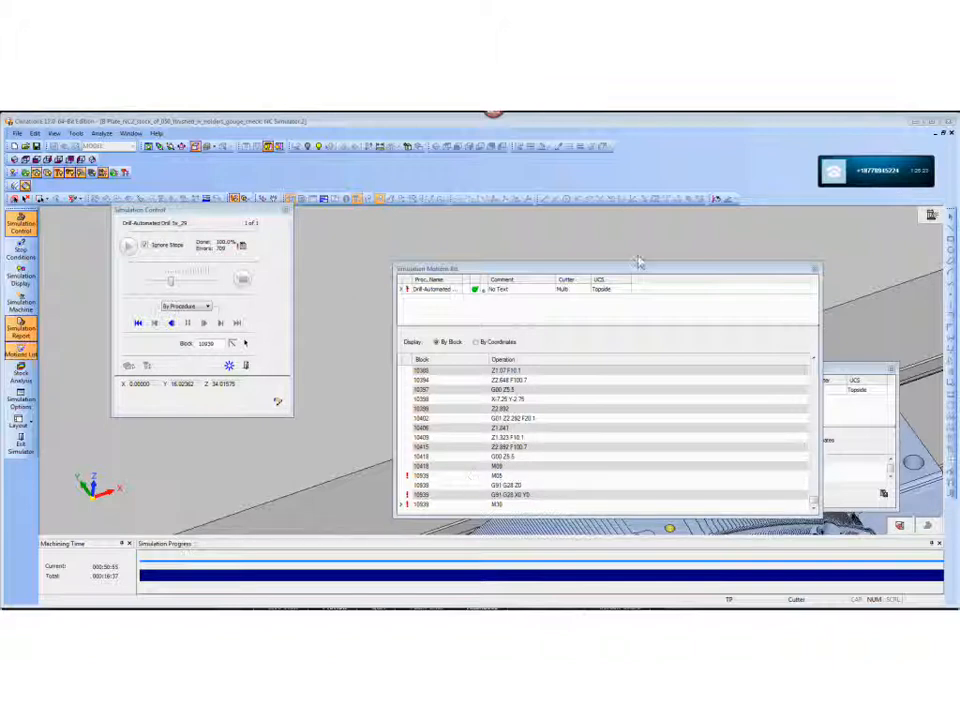
pyautogui.click(816, 271)
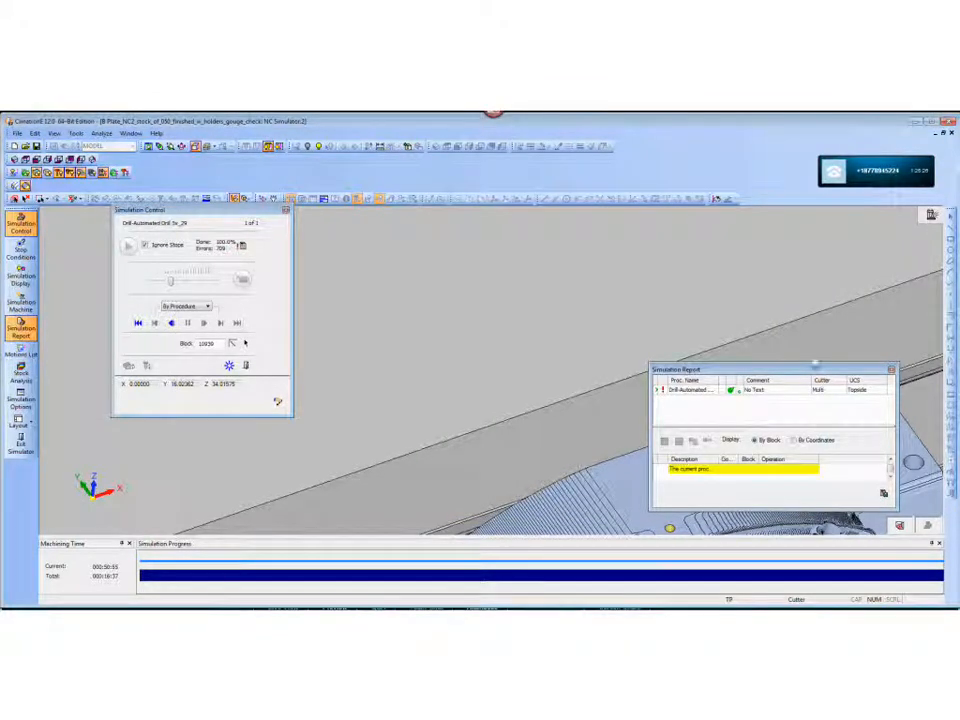
pyautogui.moveTo(818, 370); pyautogui.dragTo(650, 298)
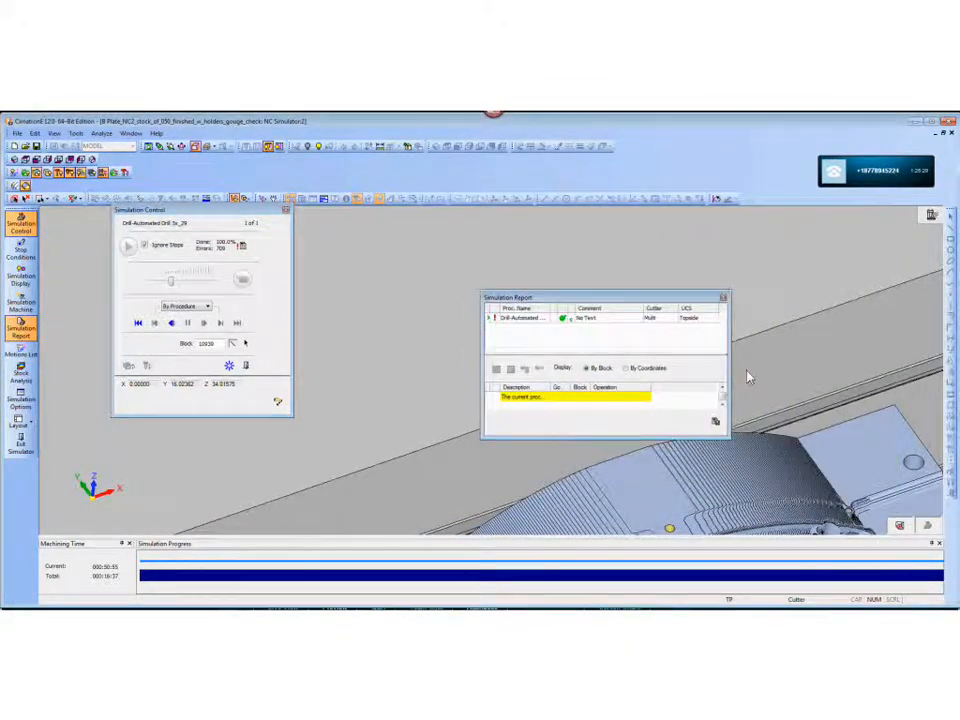